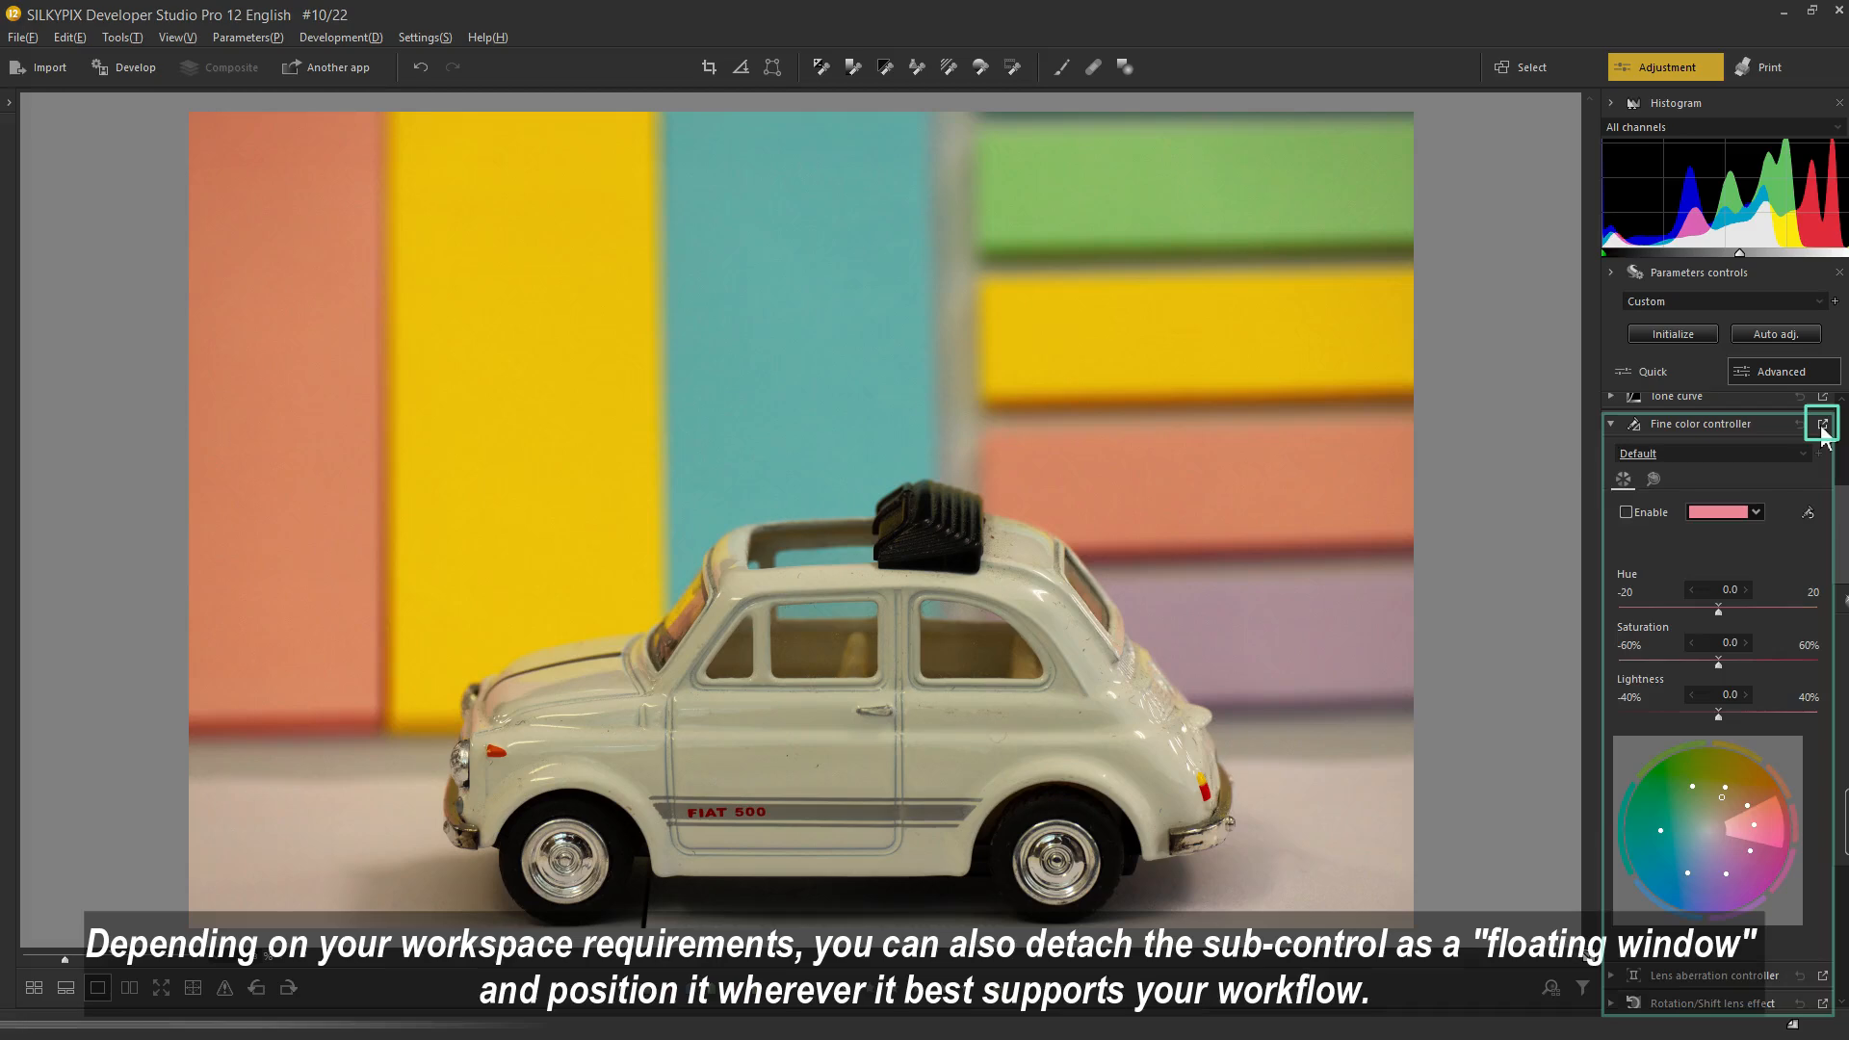
Step: Detach the Fine color controller as a floating window and place it over the photo's upper-right corner
click(1823, 427)
drag(1408, 126, 1481, 109)
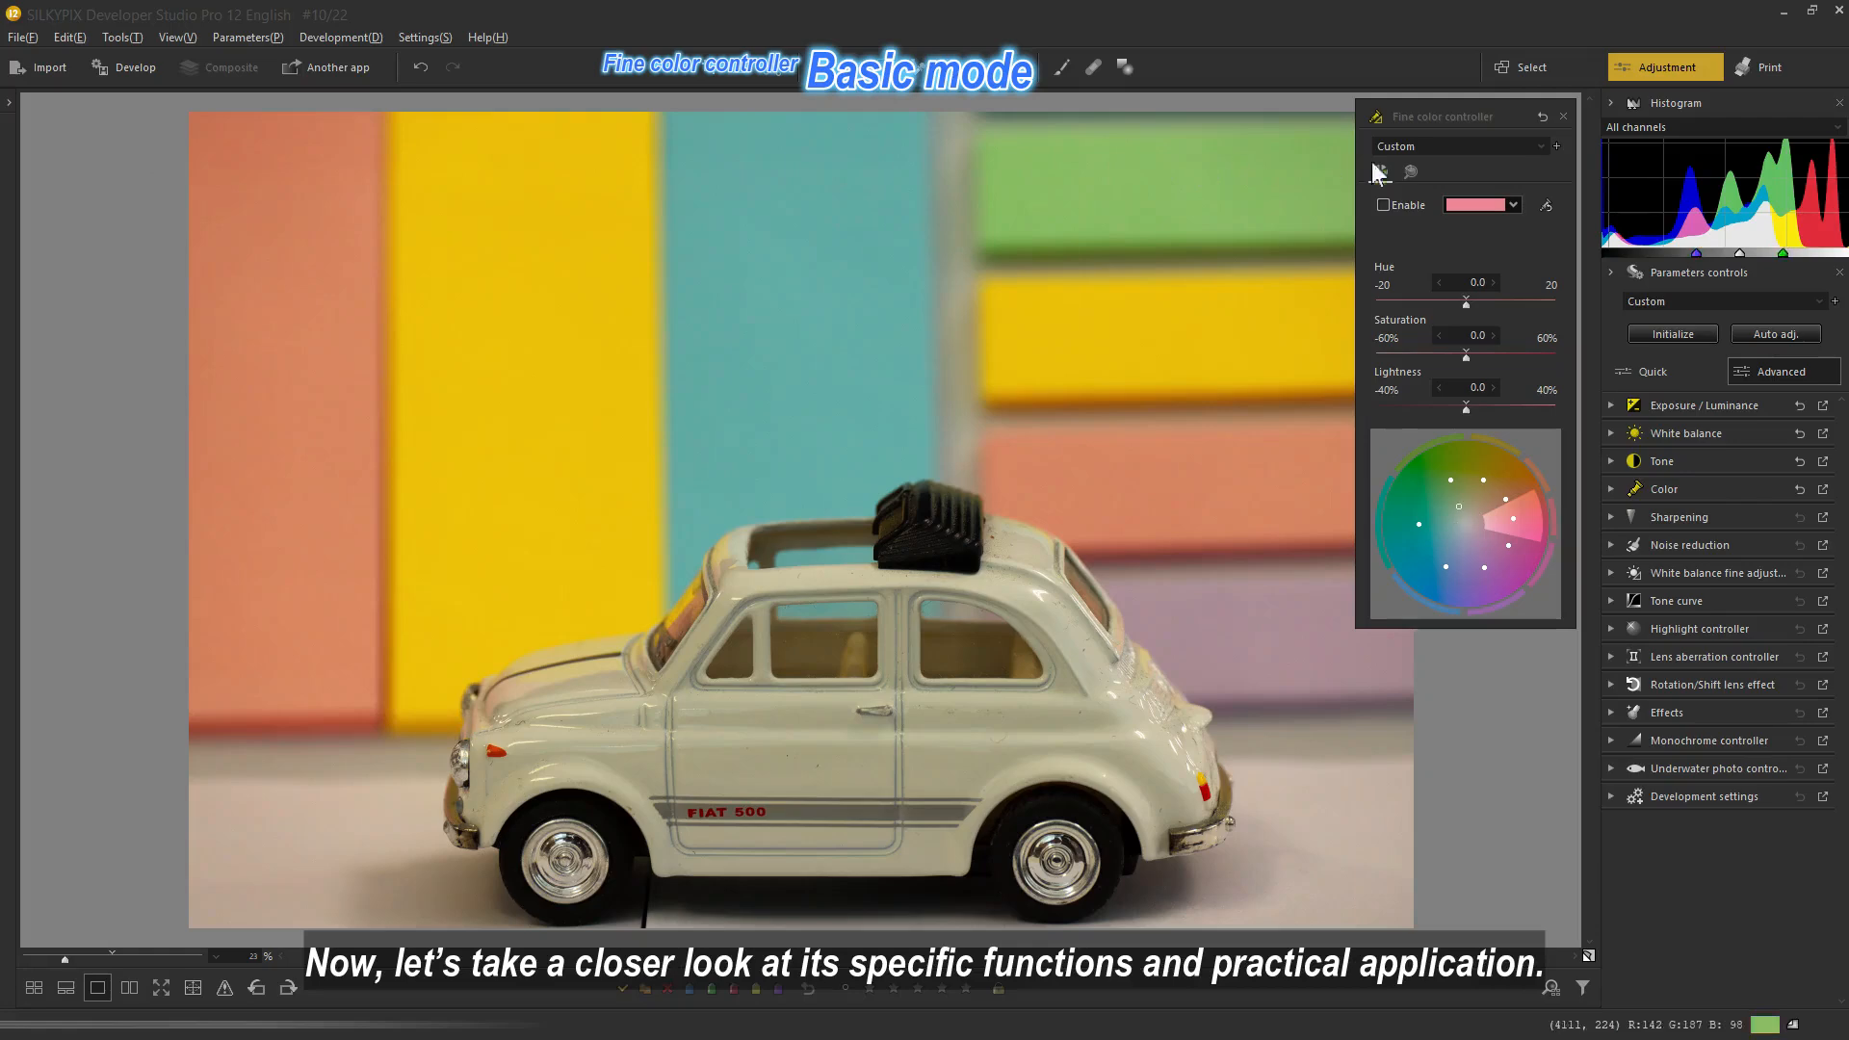
Step: Choose the target color from the color list and from the color circle, trying blue, yellow and teal and ending on blue
click(1513, 204)
click(1506, 280)
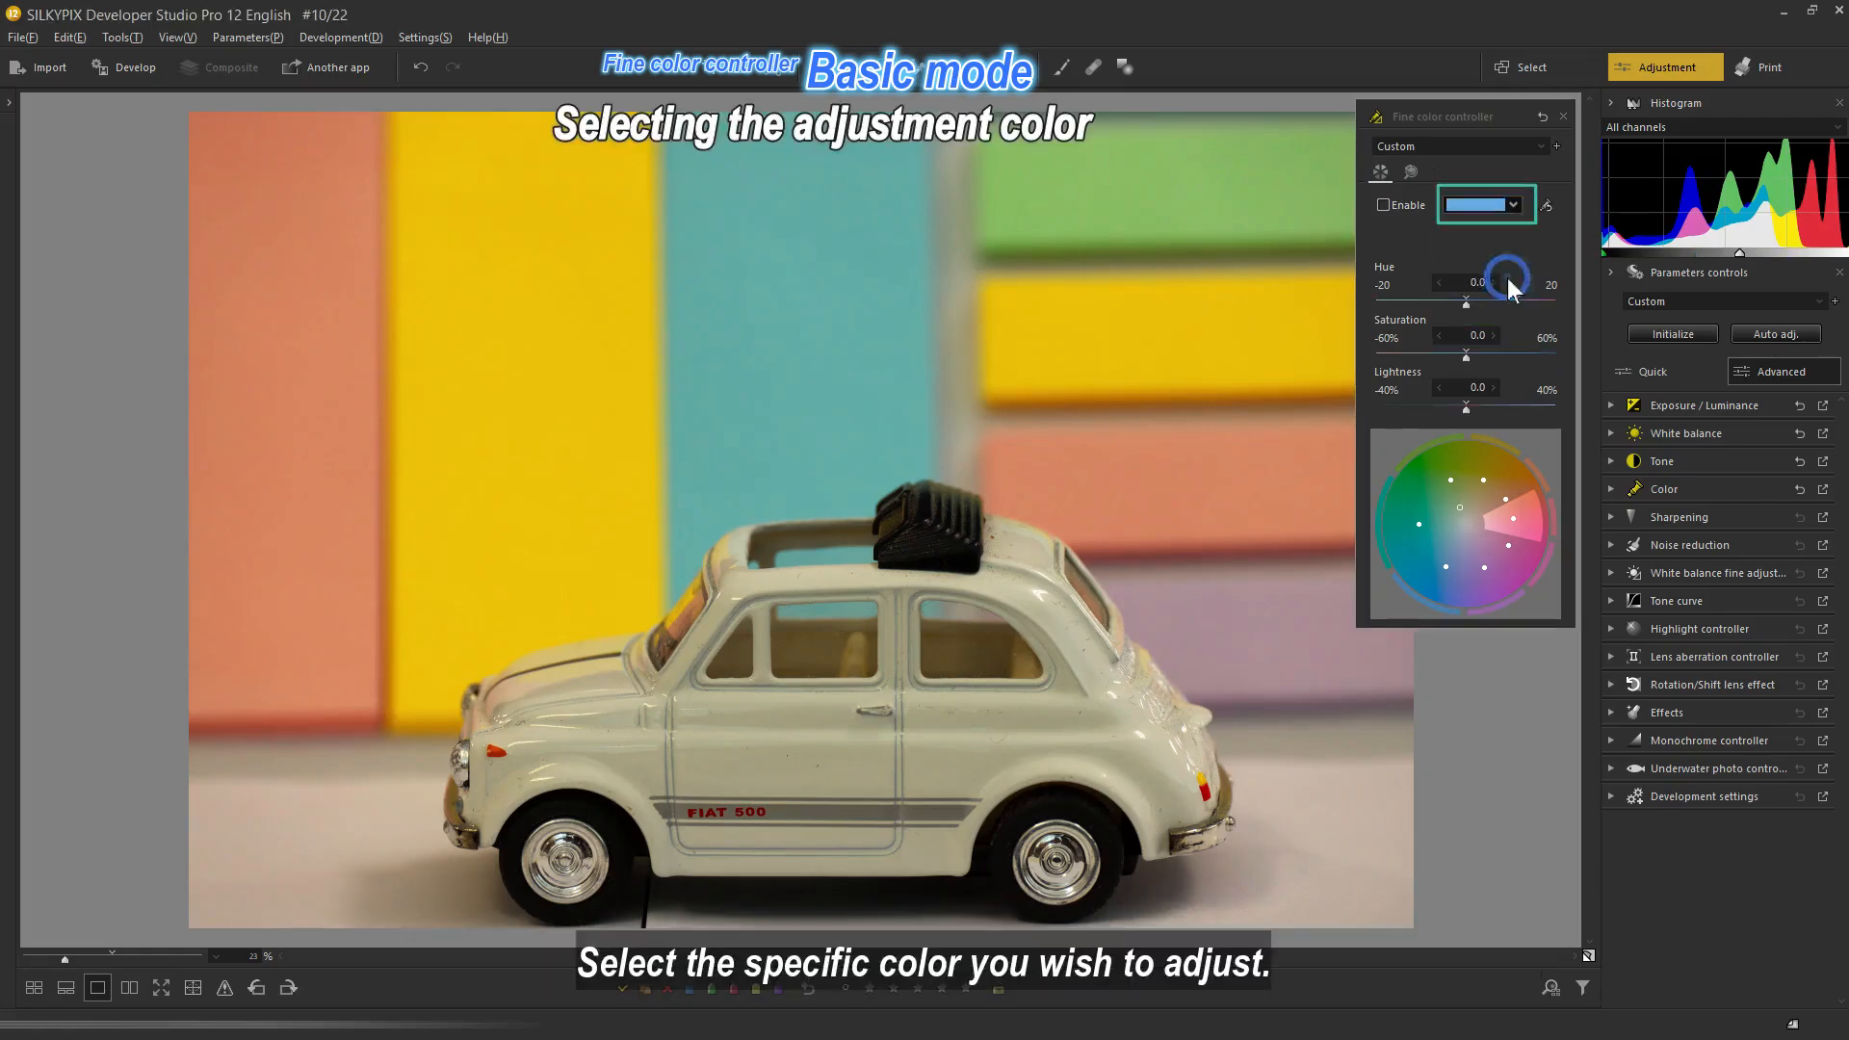
click(1516, 204)
click(1501, 344)
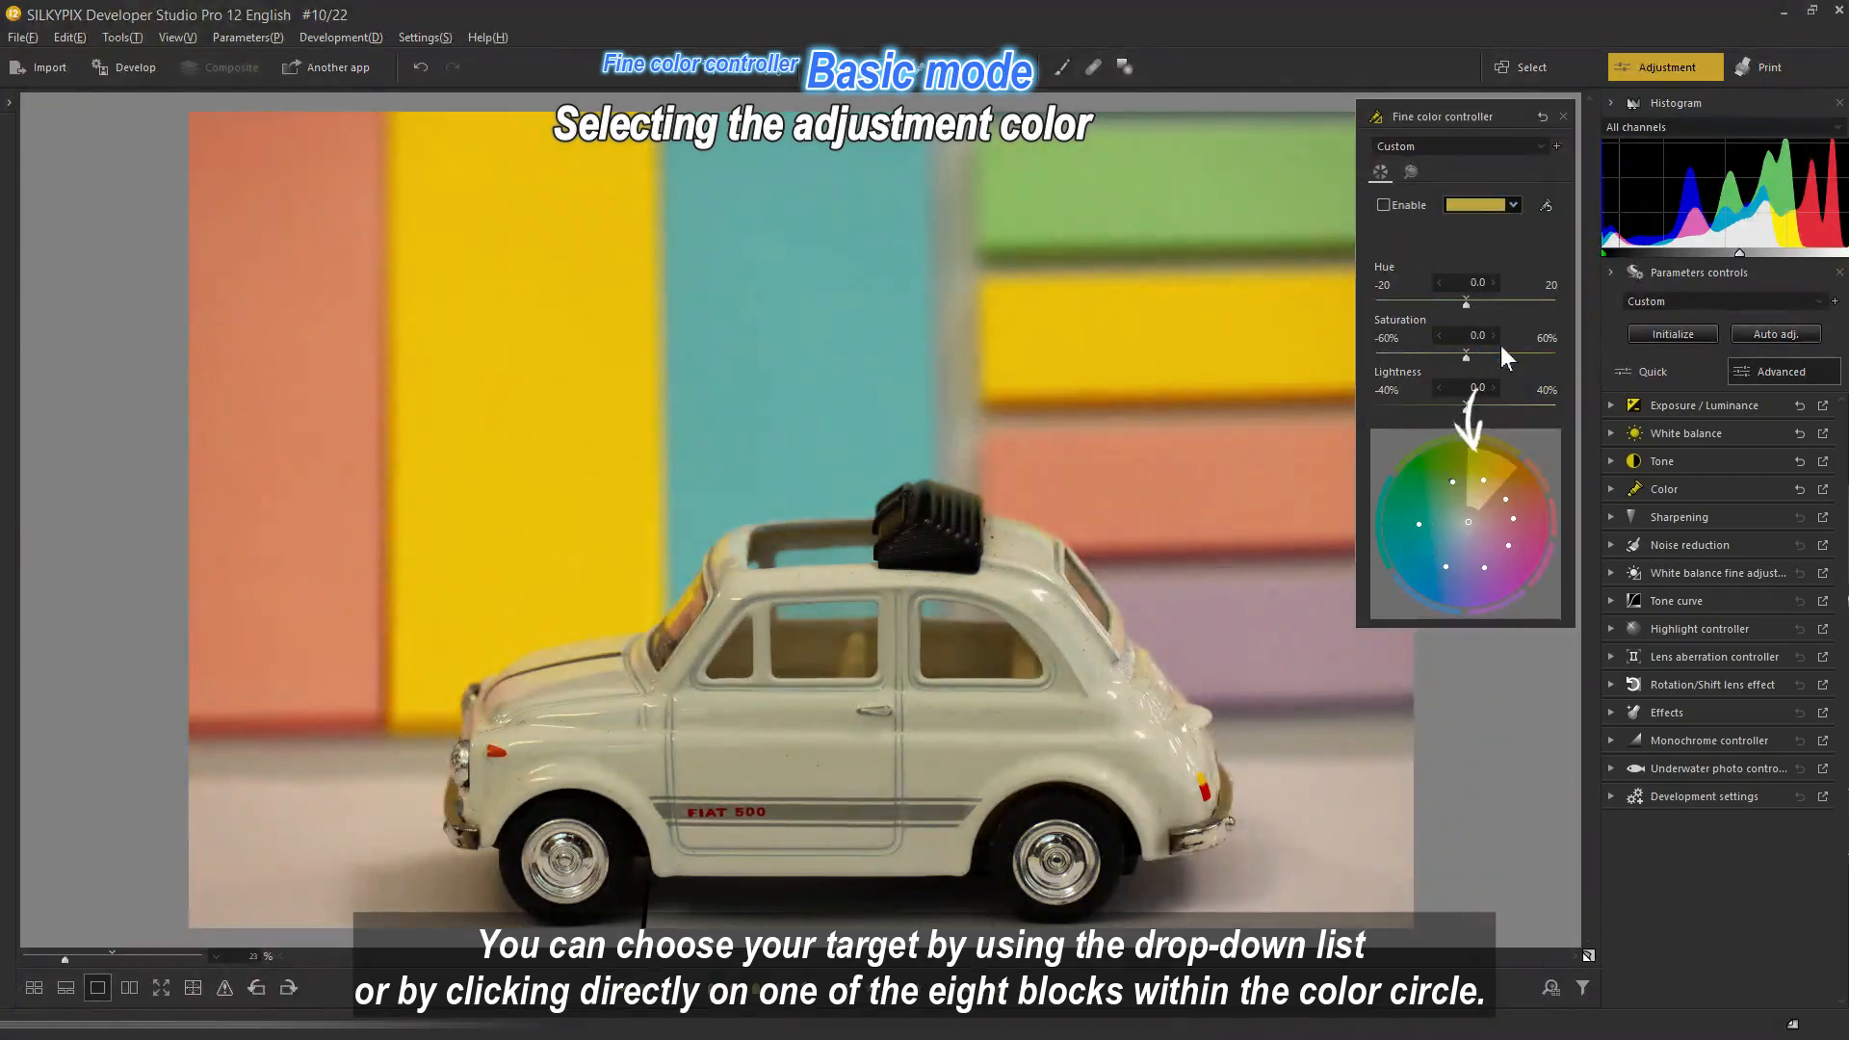
click(1422, 528)
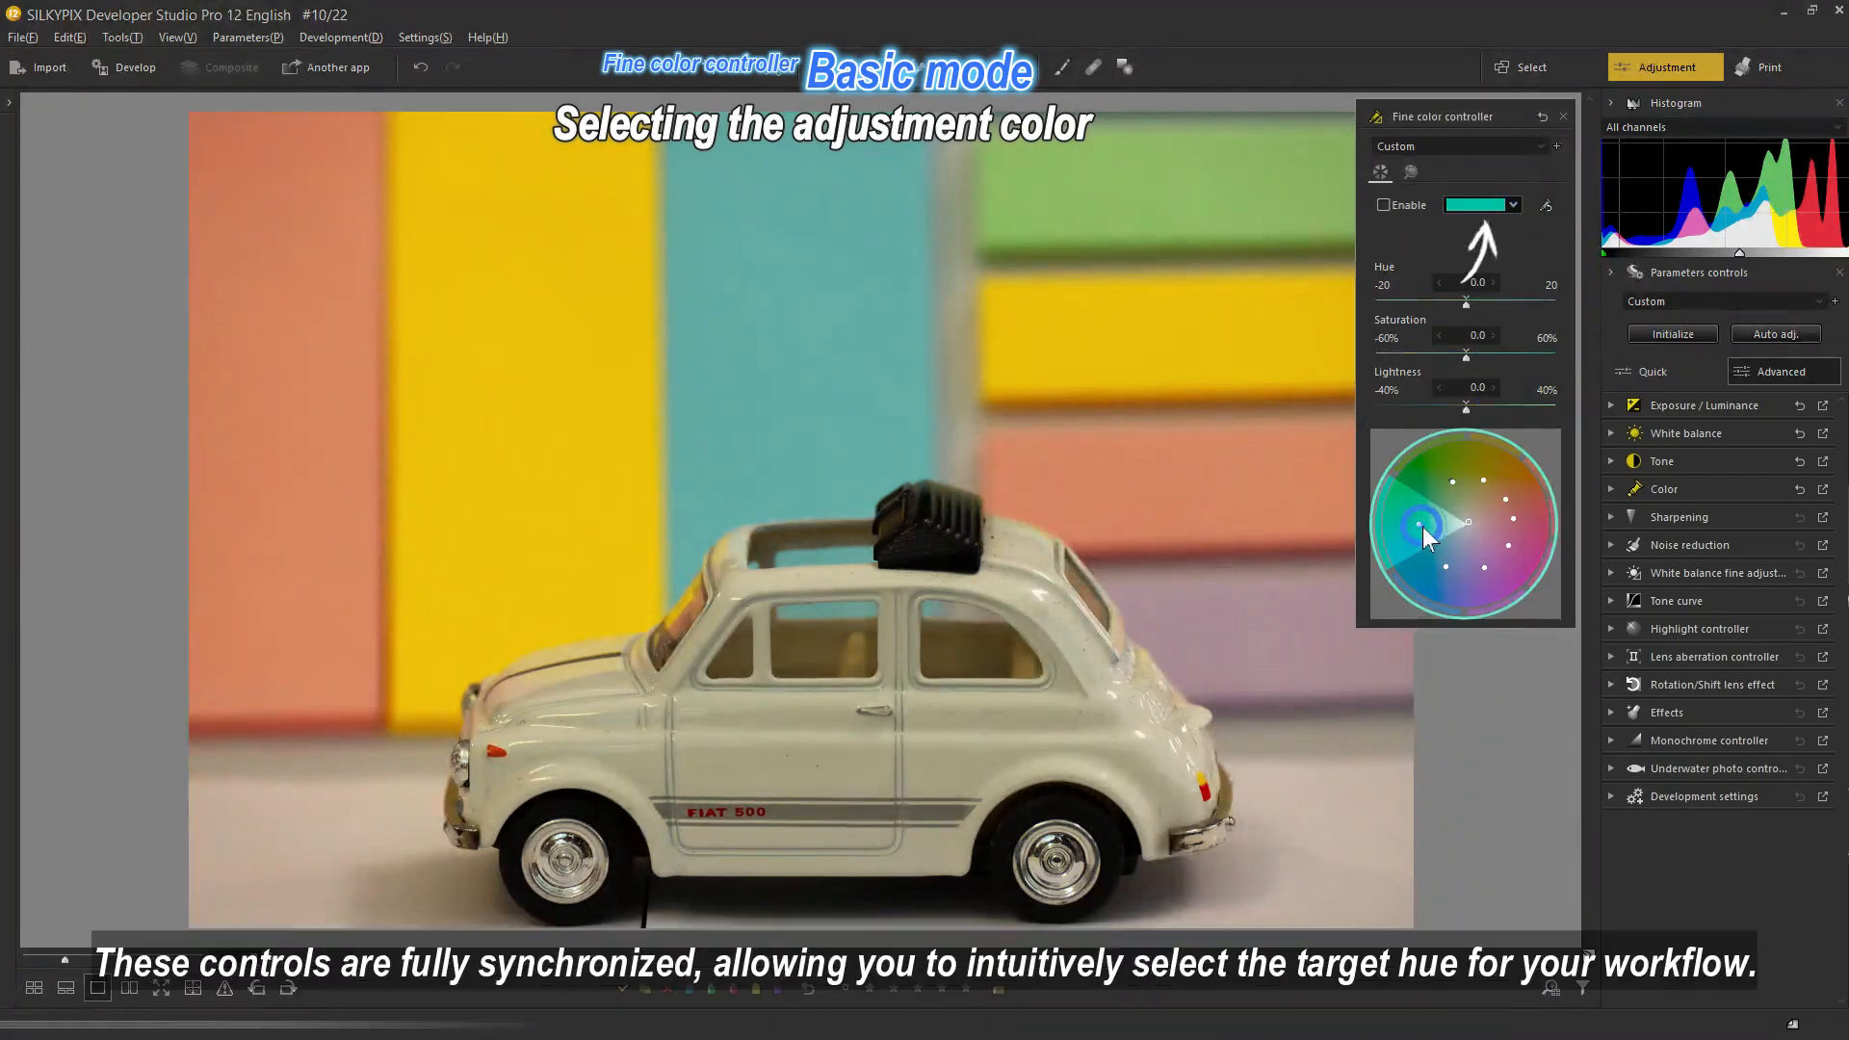
click(1493, 581)
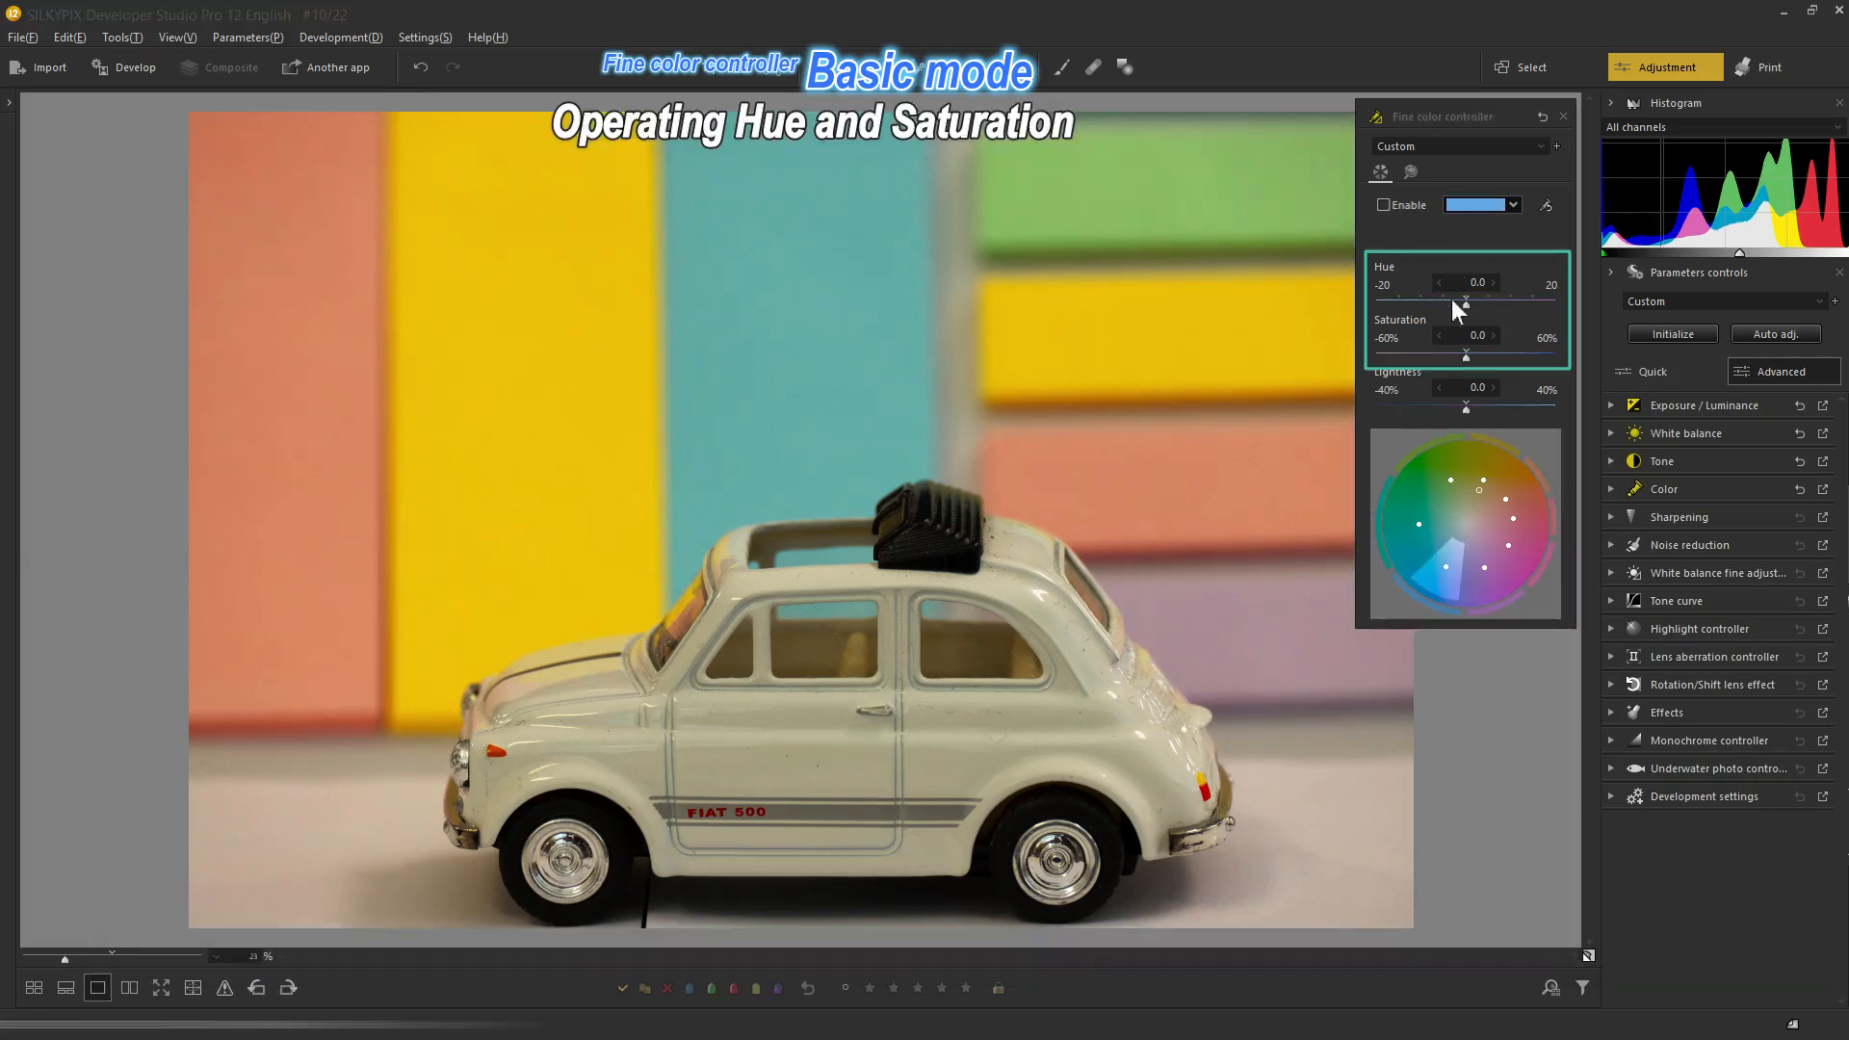
Step: Vary the hue and saturation of blue and return both to 0.0, and shift green's hue close to its positive limit
drag(1466, 304, 1464, 351)
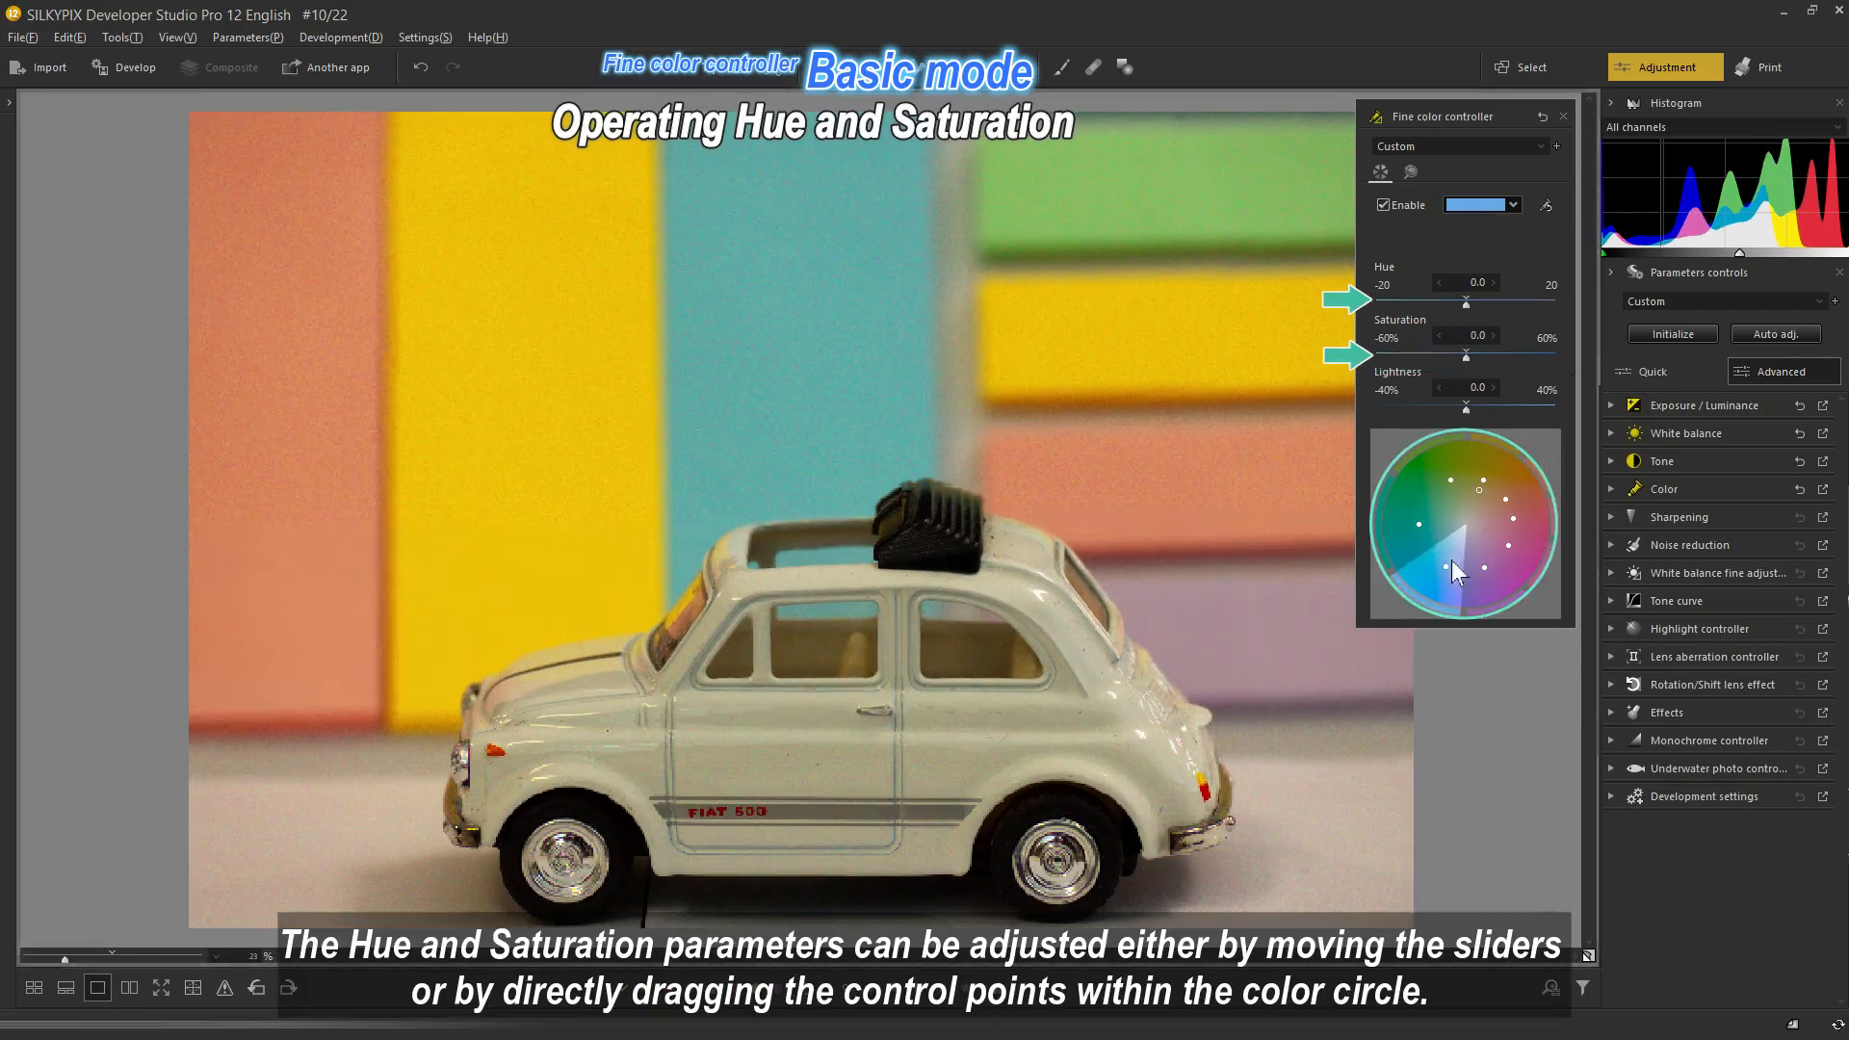
mouse_move(1447, 568)
mouse_down()
mouse_move(1448, 588)
mouse_move(1412, 582)
mouse_move(1435, 539)
mouse_move(1470, 536)
mouse_move(1470, 568)
mouse_move(1448, 570)
mouse_up()
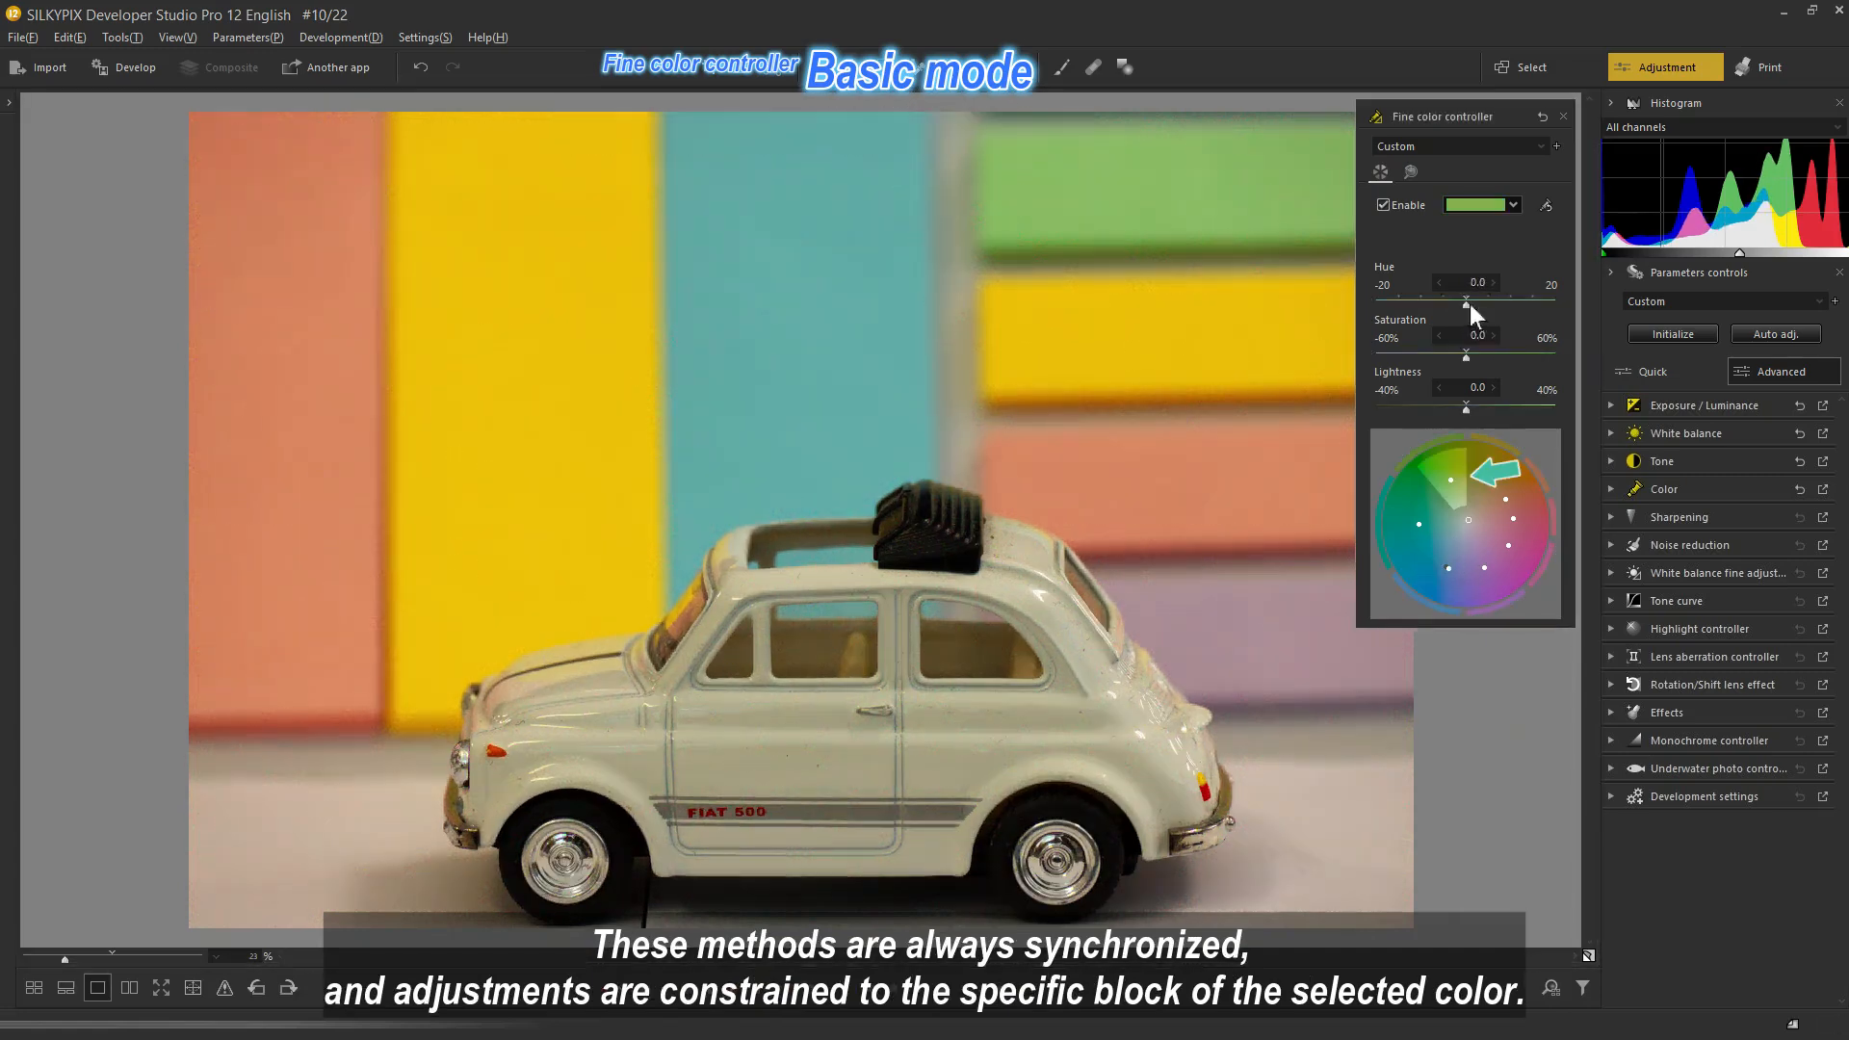
mouse_move(1470, 305)
mouse_down()
mouse_move(1562, 307)
mouse_move(1377, 307)
mouse_move(1465, 304)
mouse_up()
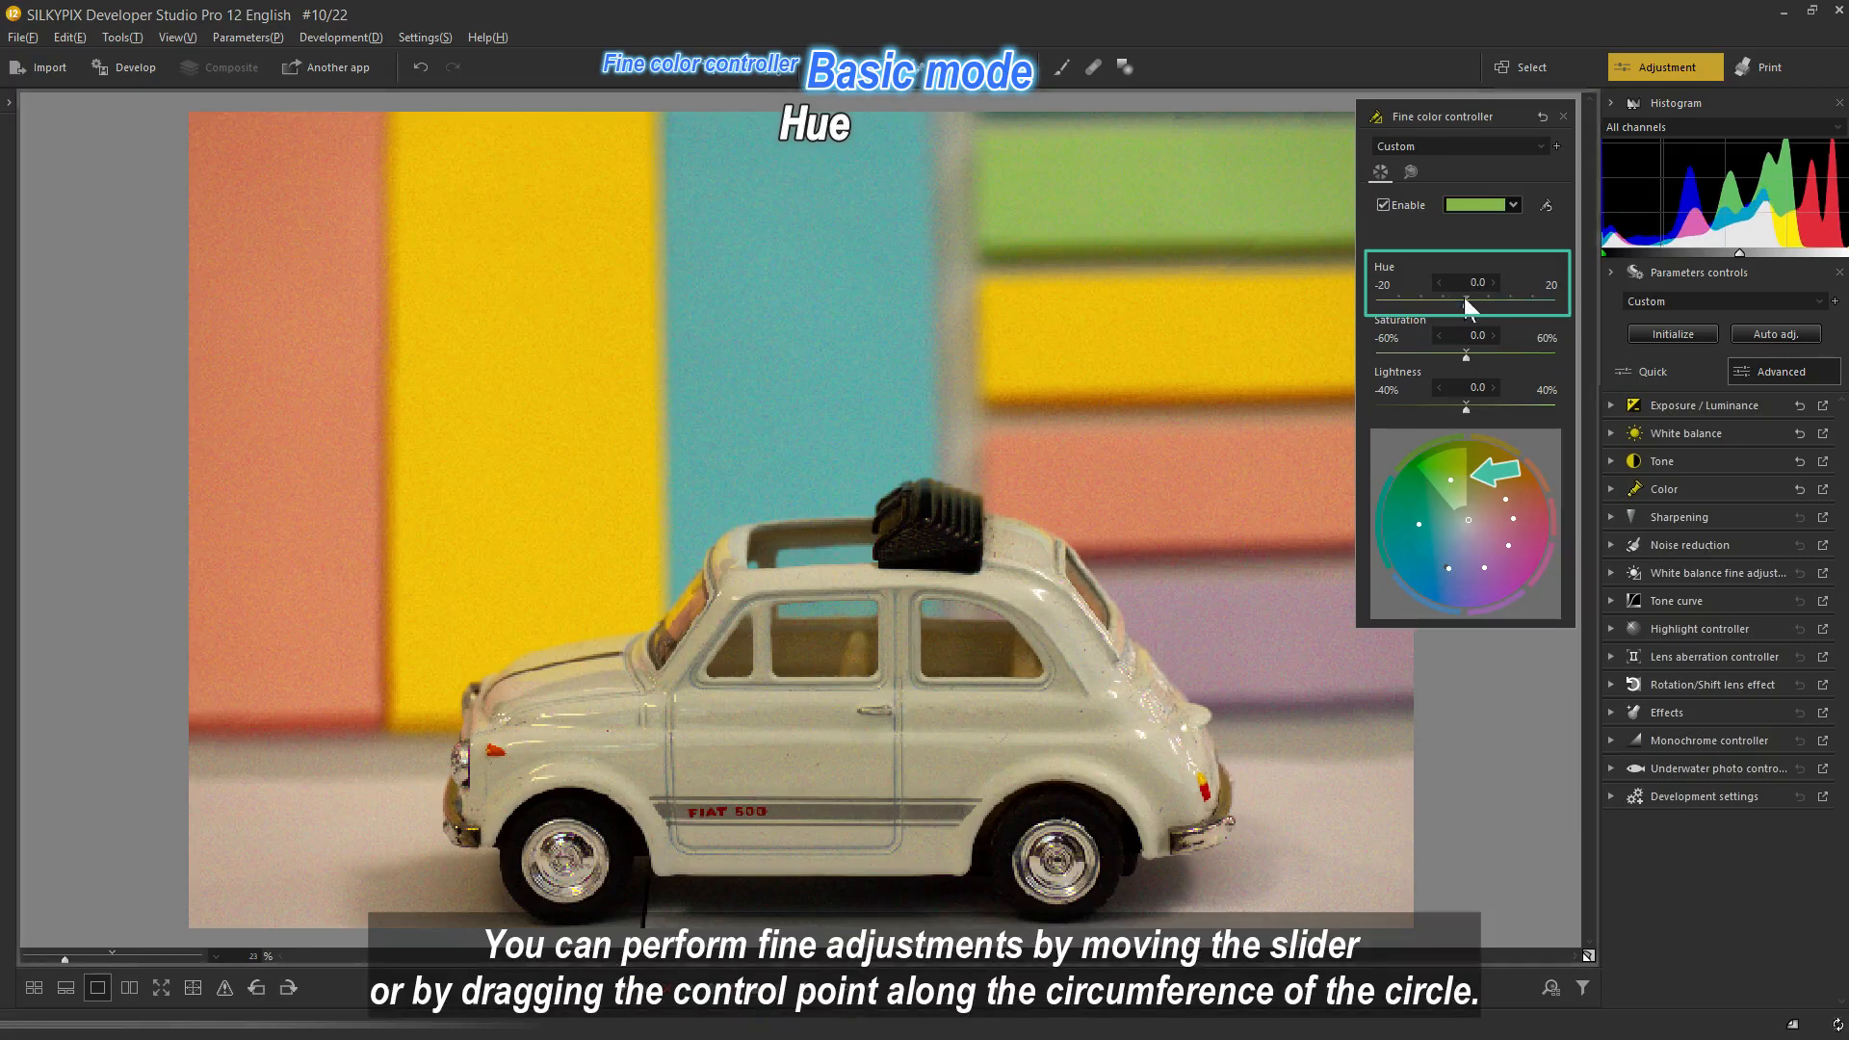
drag(1454, 483, 1435, 487)
Step: Select yellow as the target and set its hue to about 1.3, saturation to -60.0 and lightness to 0.0
click(1513, 204)
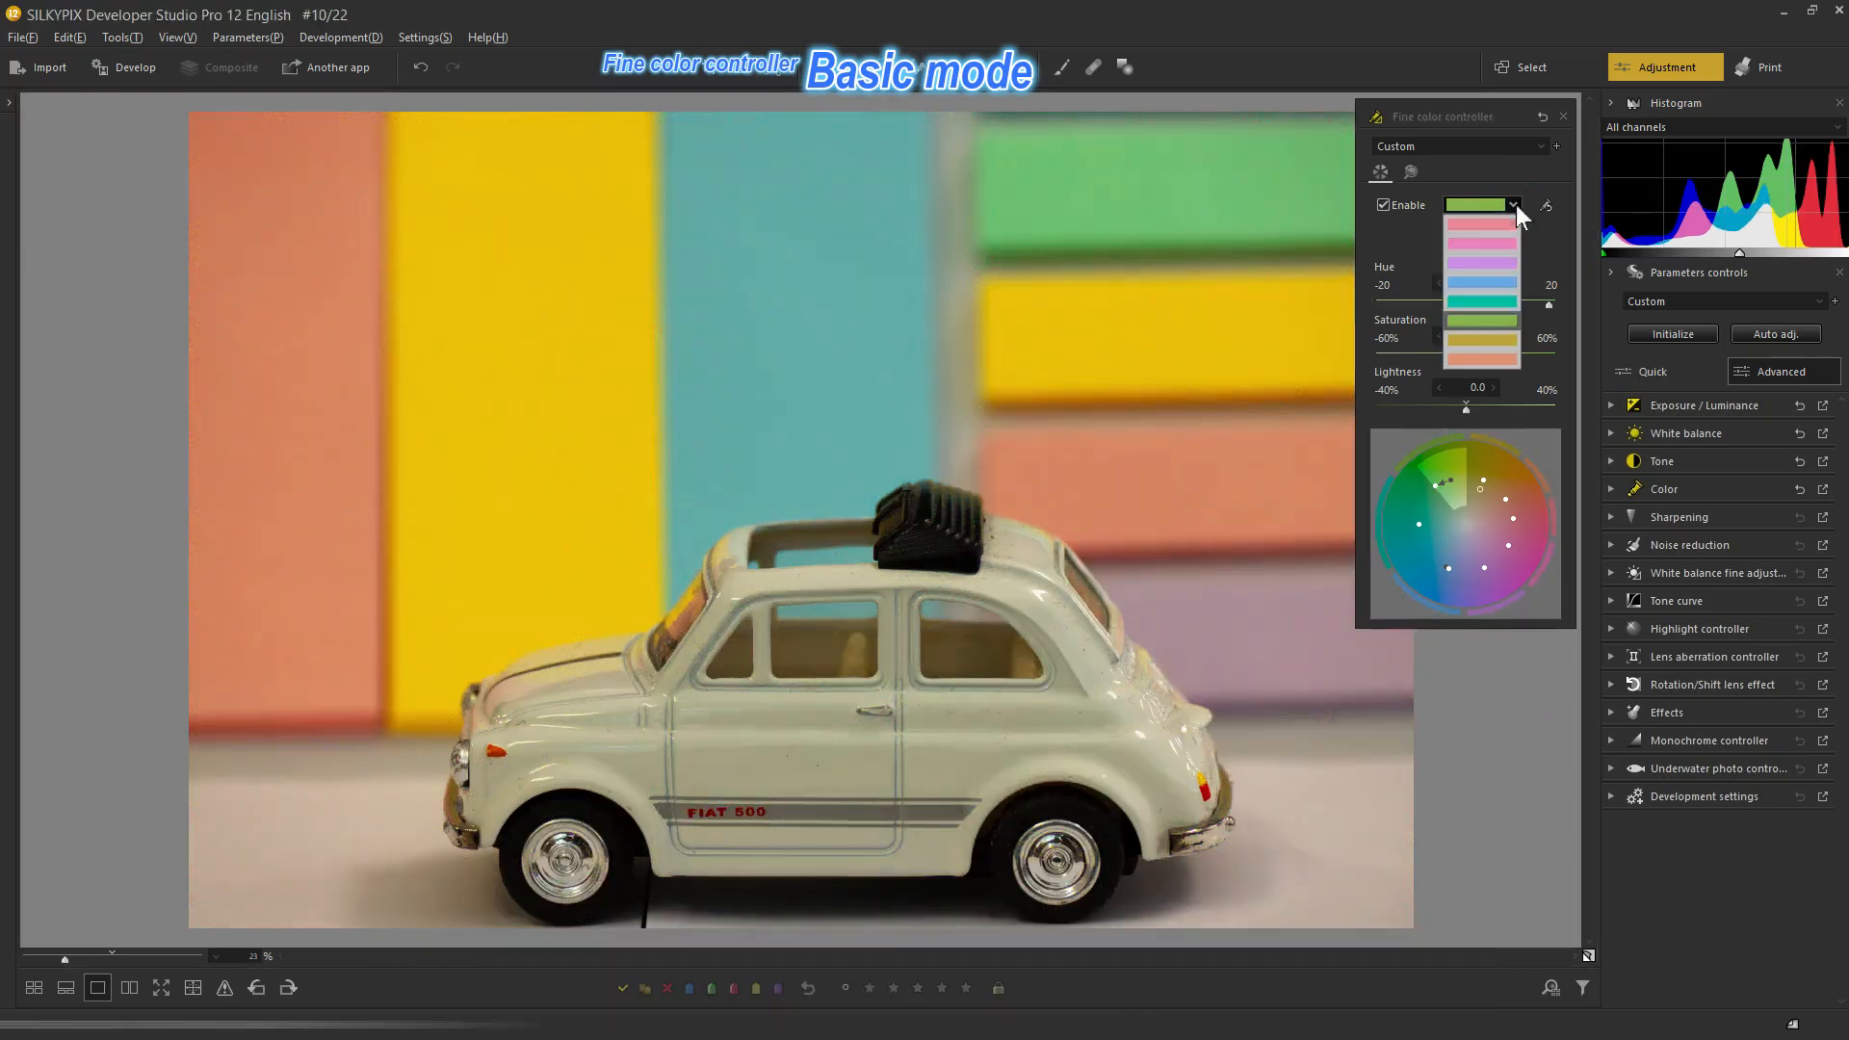
click(1495, 339)
mouse_move(1476, 354)
mouse_down()
mouse_move(1545, 354)
mouse_move(1409, 355)
mouse_move(1470, 354)
mouse_up()
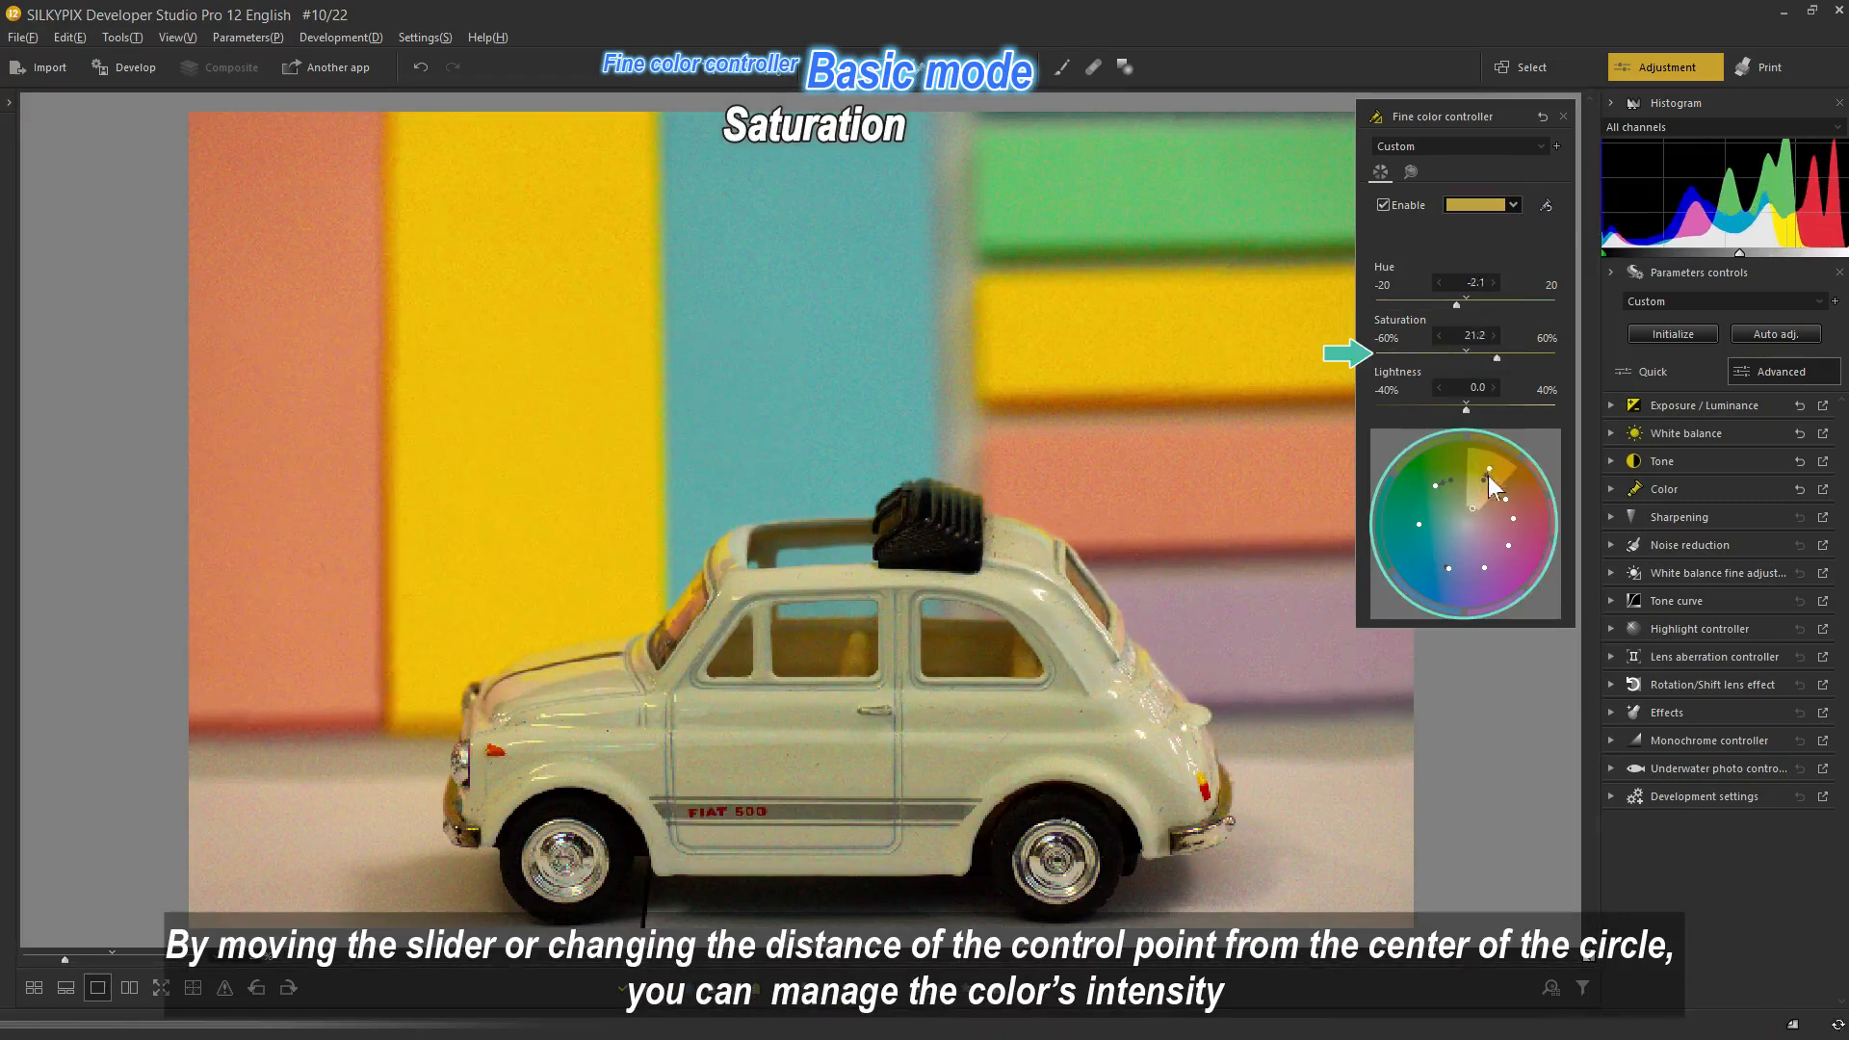
drag(1488, 476, 1472, 514)
mouse_move(1464, 410)
mouse_down()
mouse_move(1556, 408)
mouse_move(1372, 412)
mouse_move(1464, 412)
mouse_up()
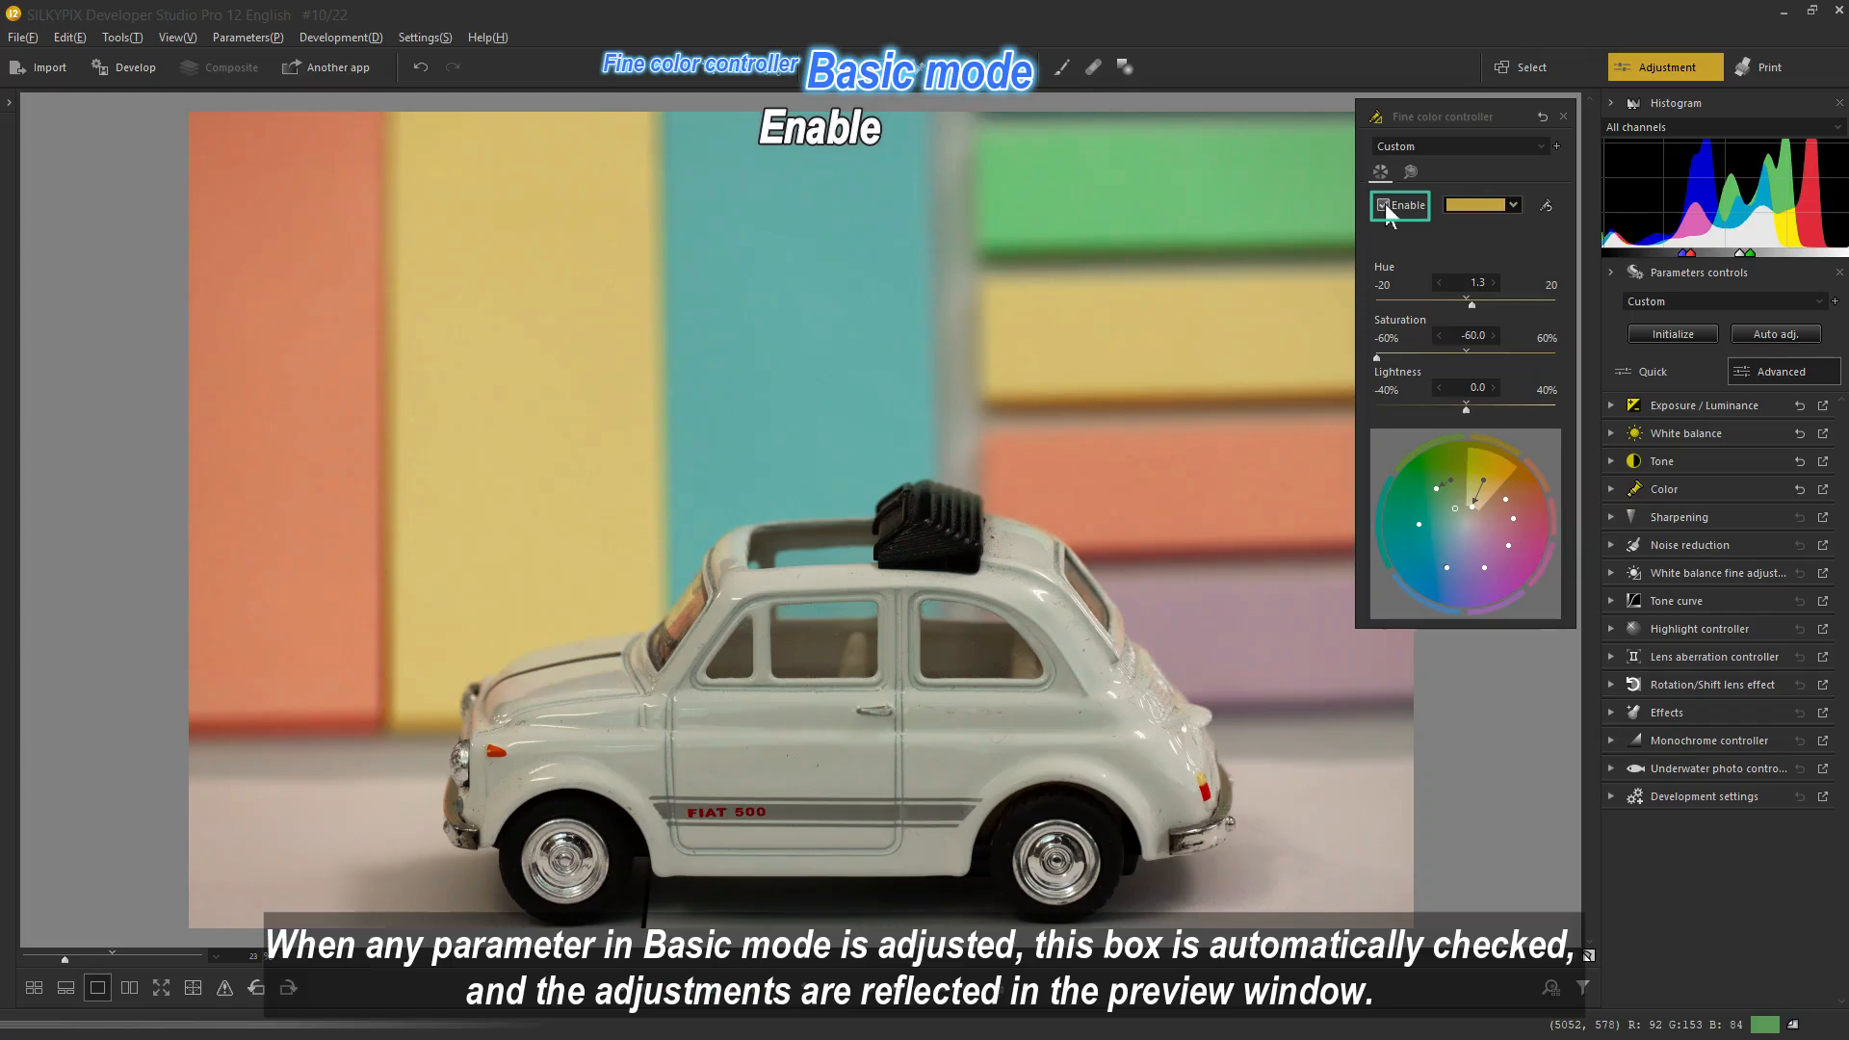
Step: Compare the photo with the Basic mode adjustments disabled and enabled, and initialize them
click(1385, 204)
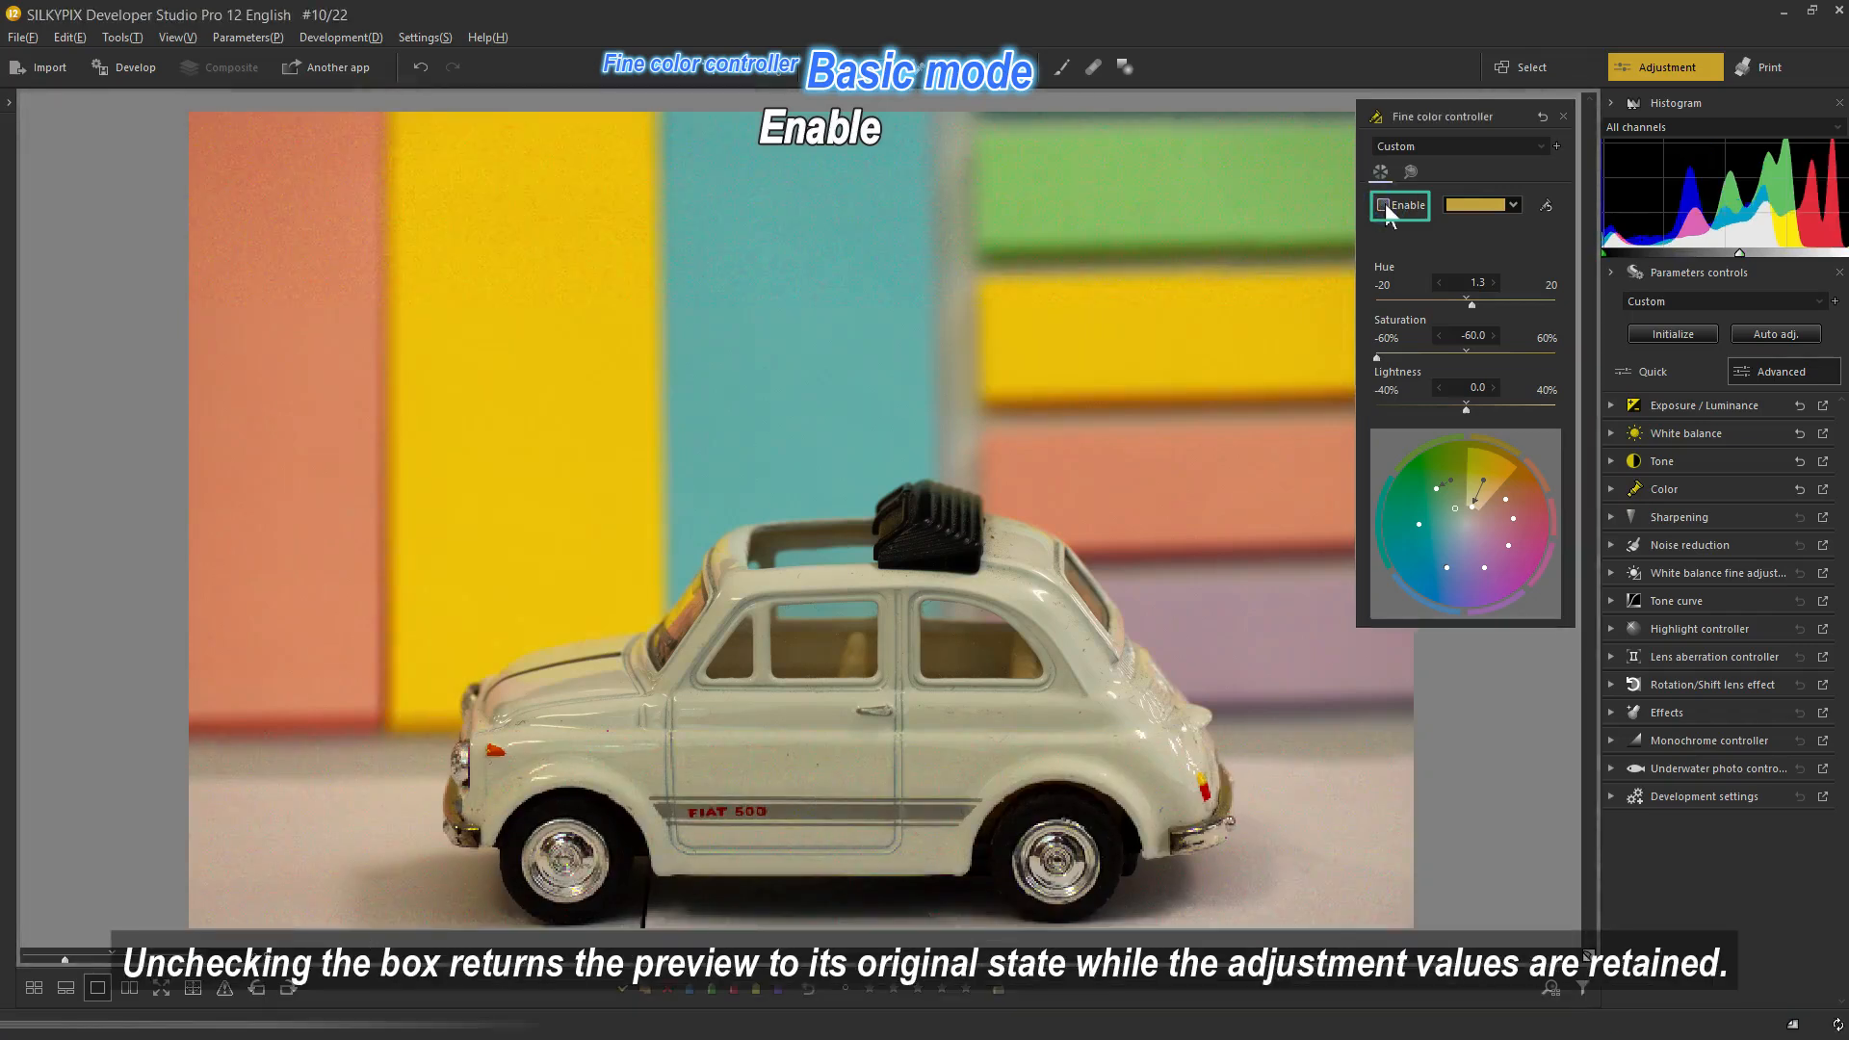
click(1385, 204)
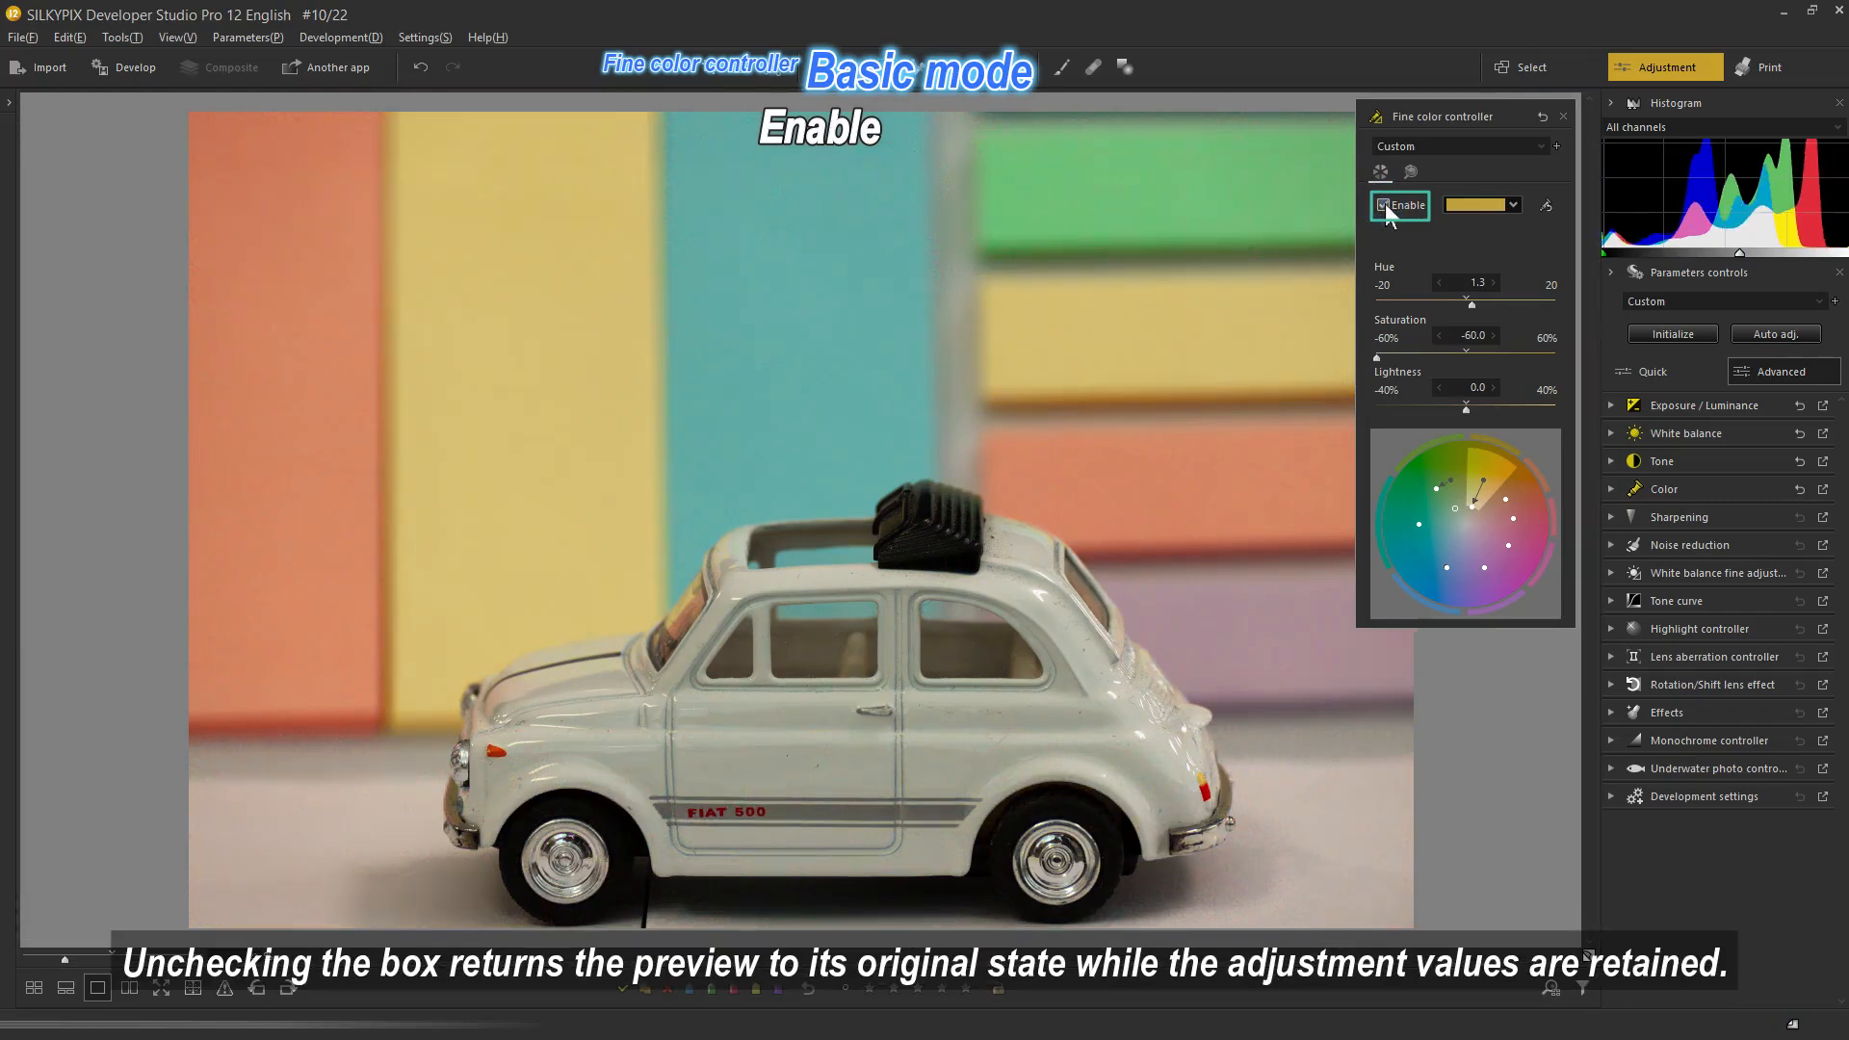
click(1385, 204)
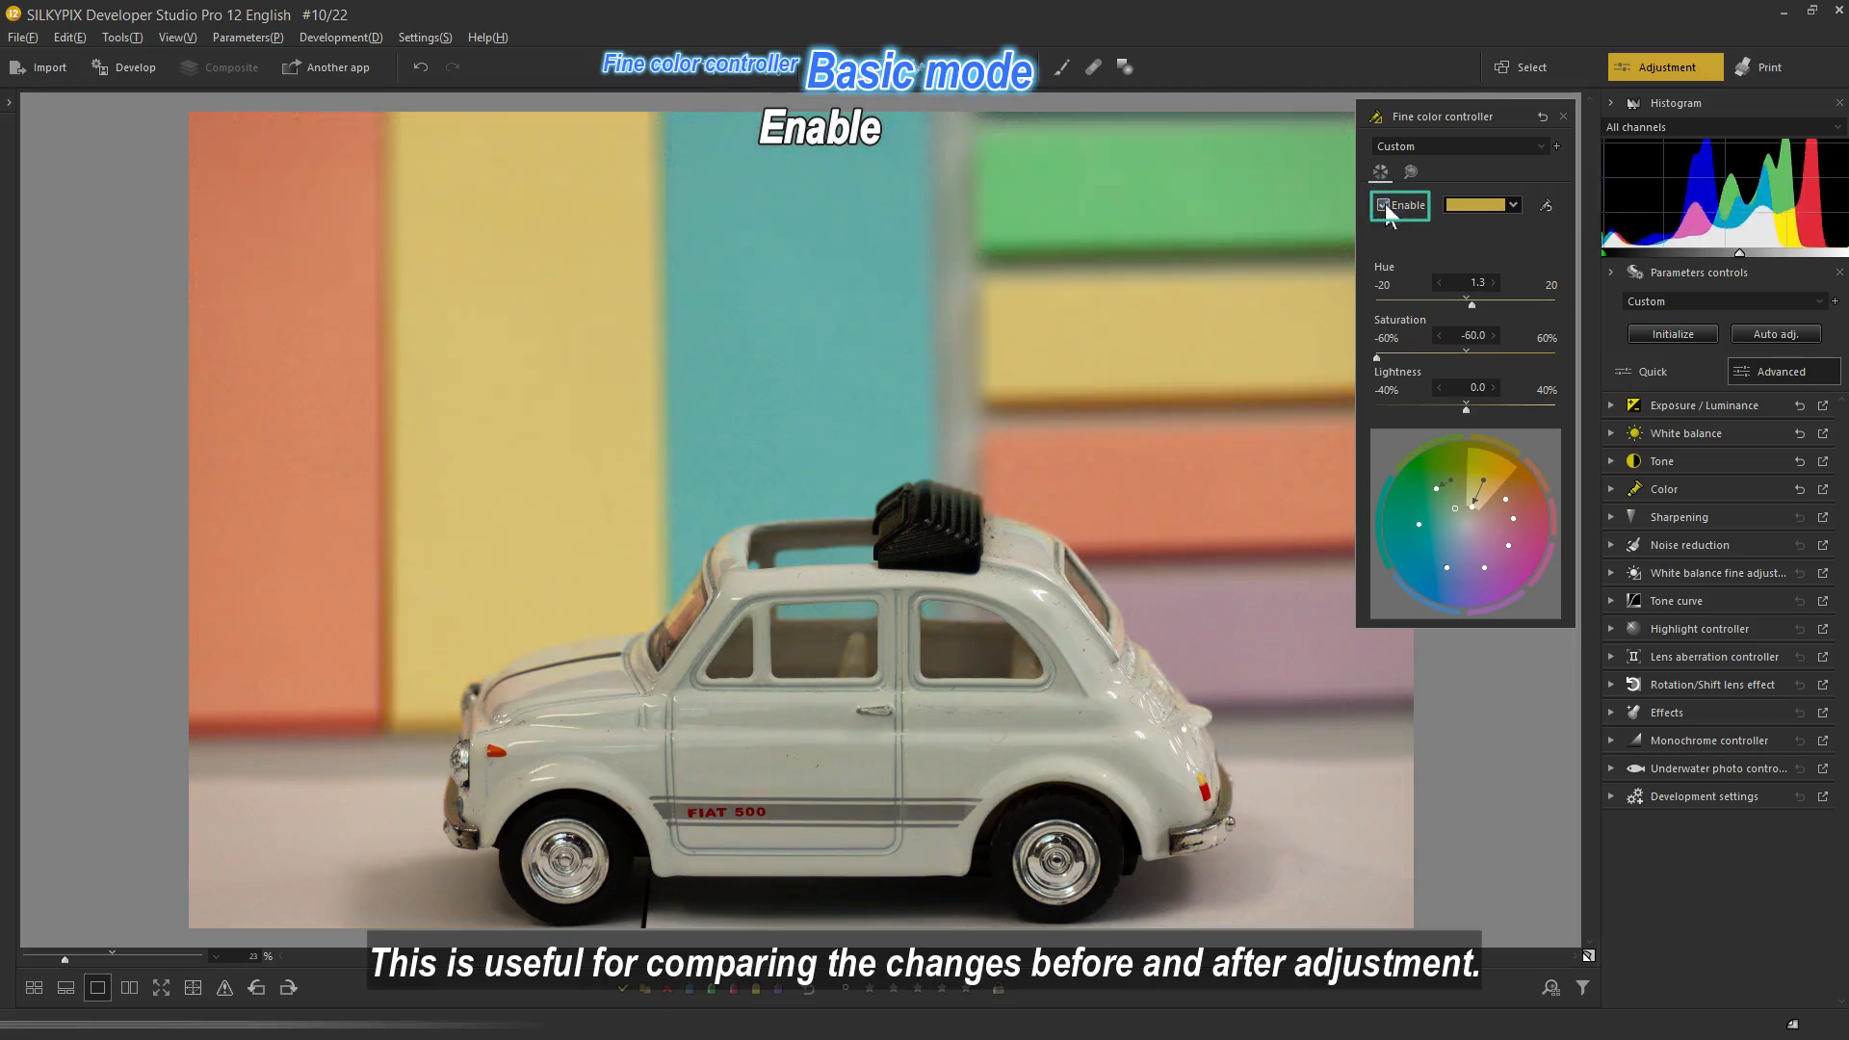
click(1544, 211)
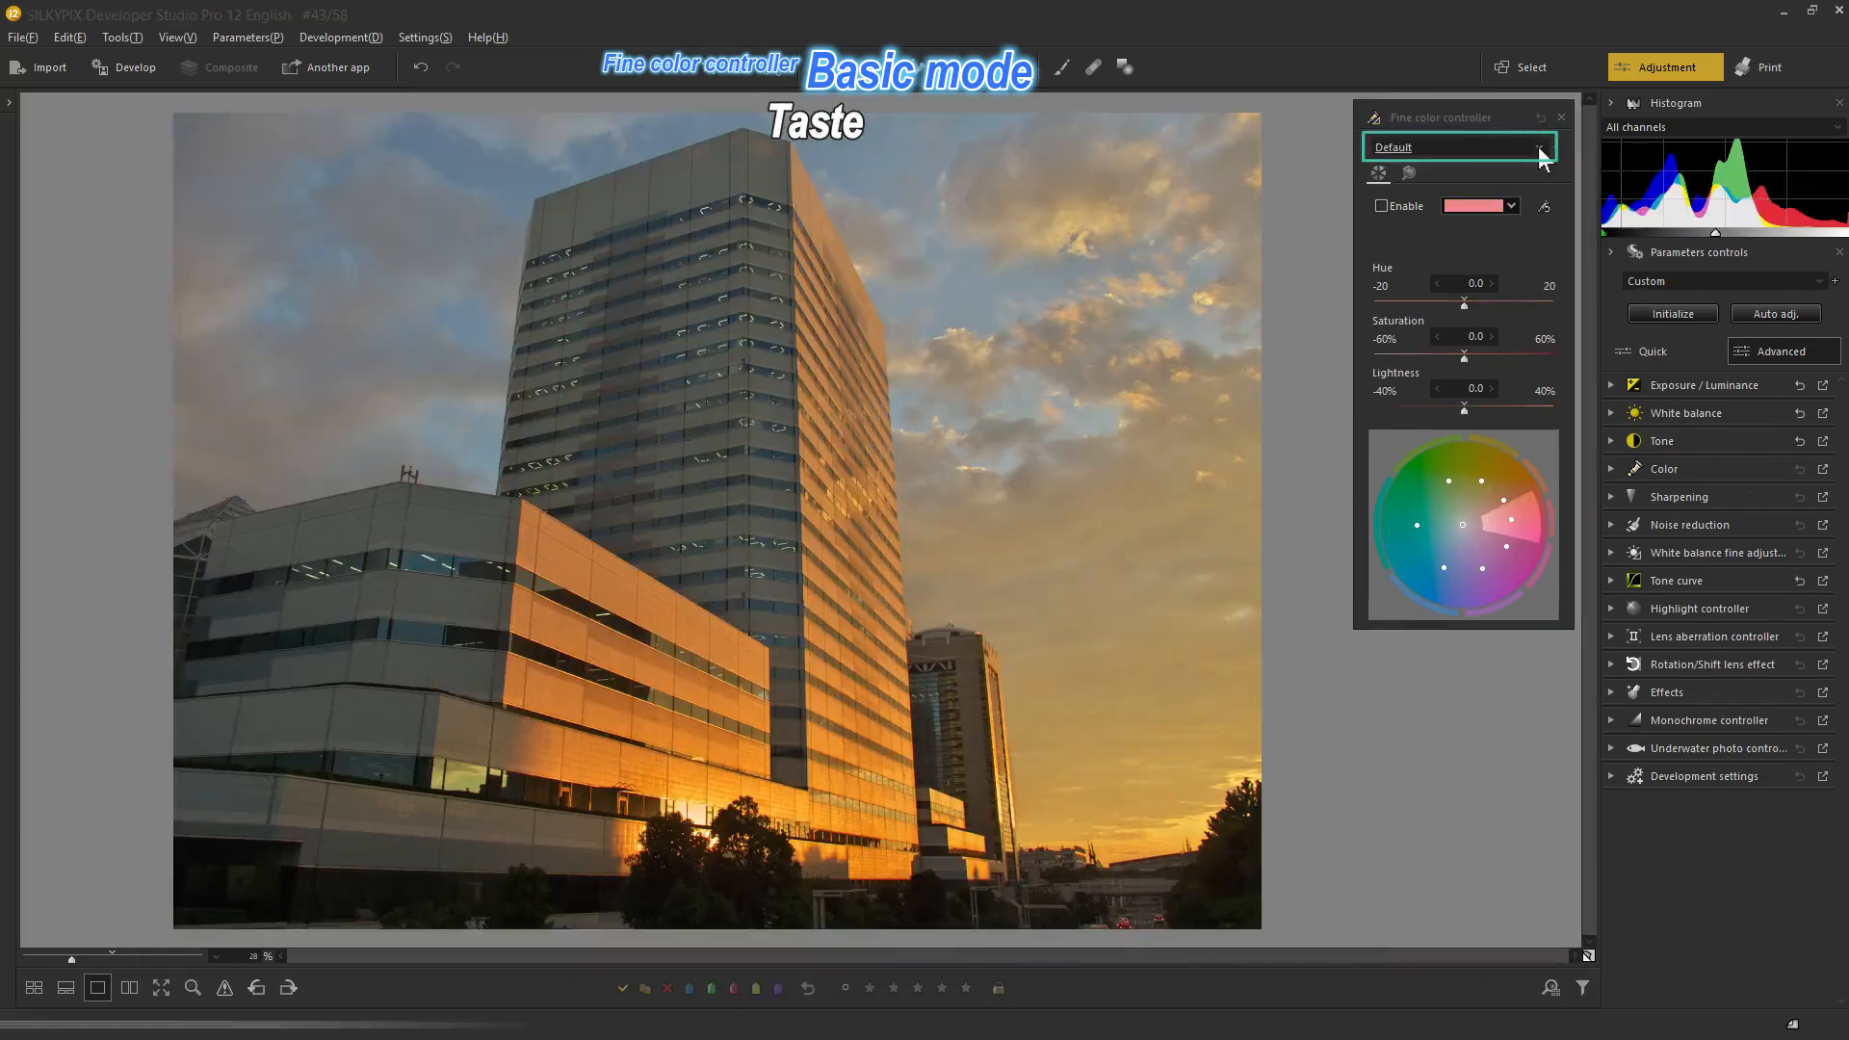
Step: Apply the tastes Sky blue emphasis, Tender green emphasis, Sunset orange emphasis and Easing orange saturation in turn to the sunset building photo
click(1540, 147)
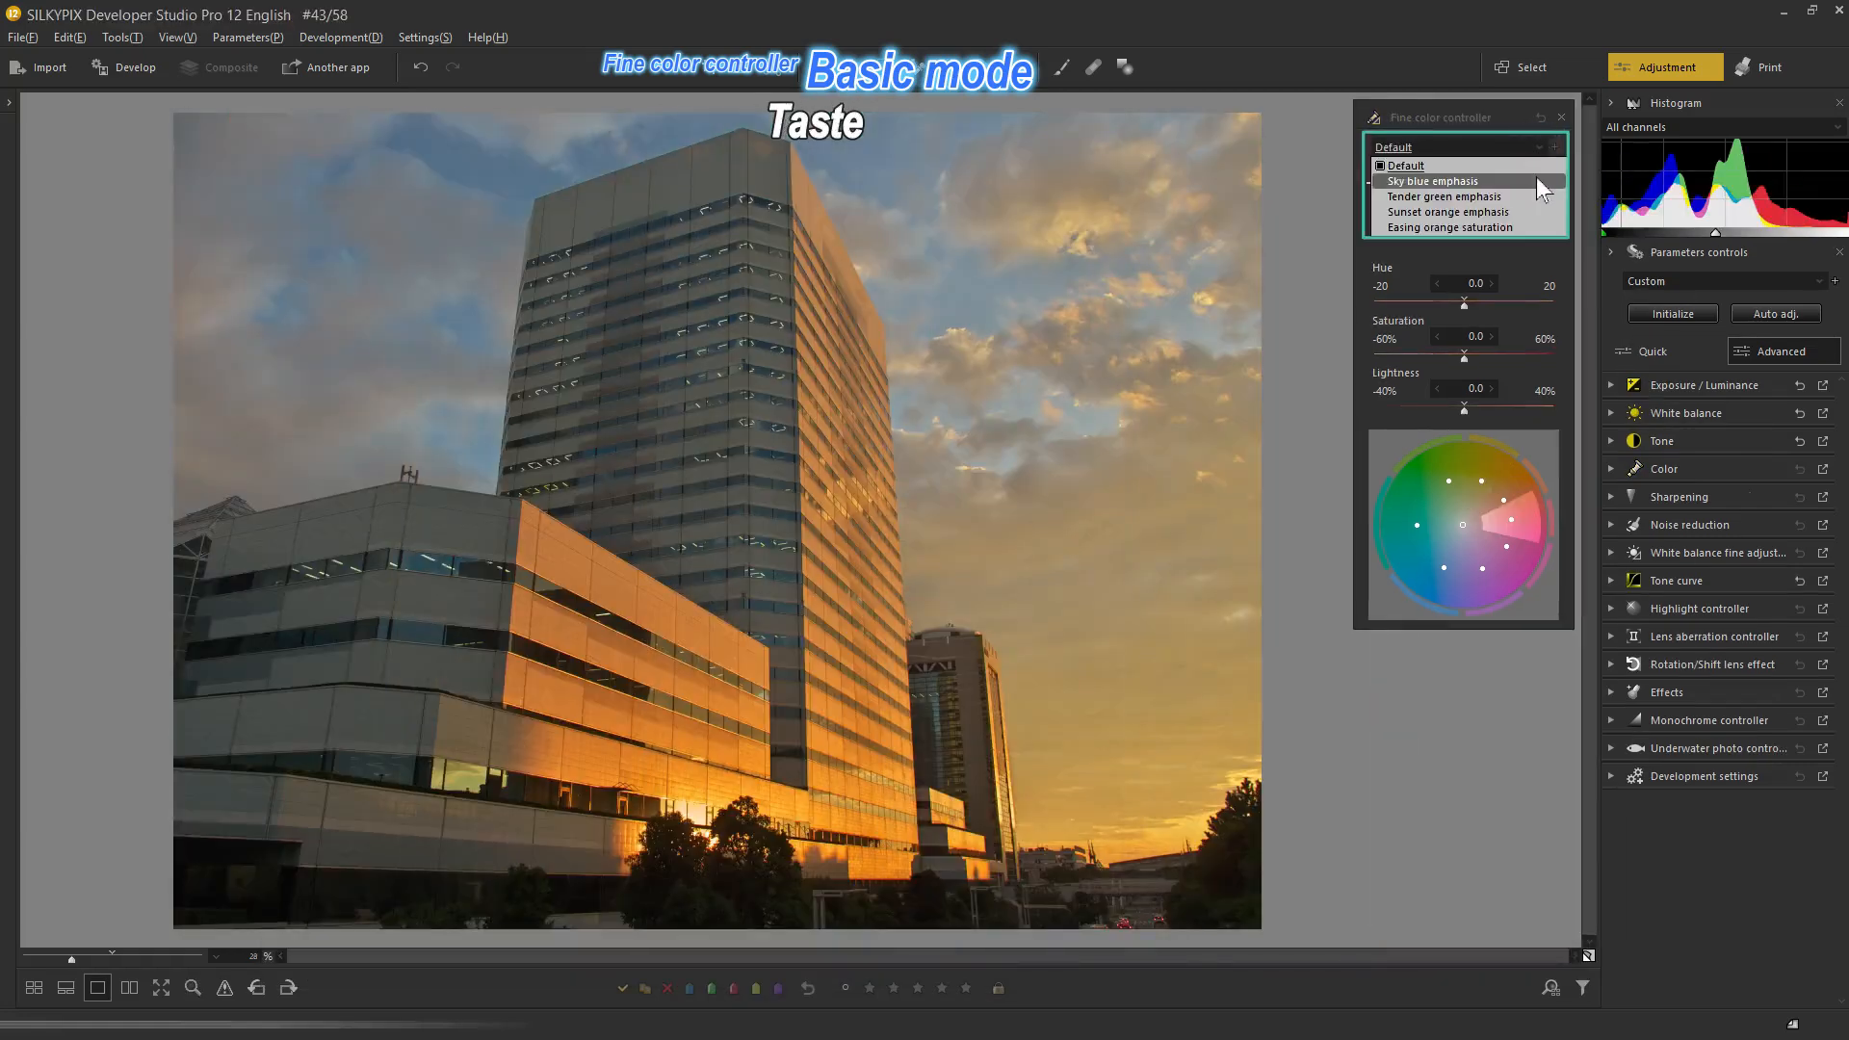
click(1537, 173)
click(1539, 148)
click(1539, 194)
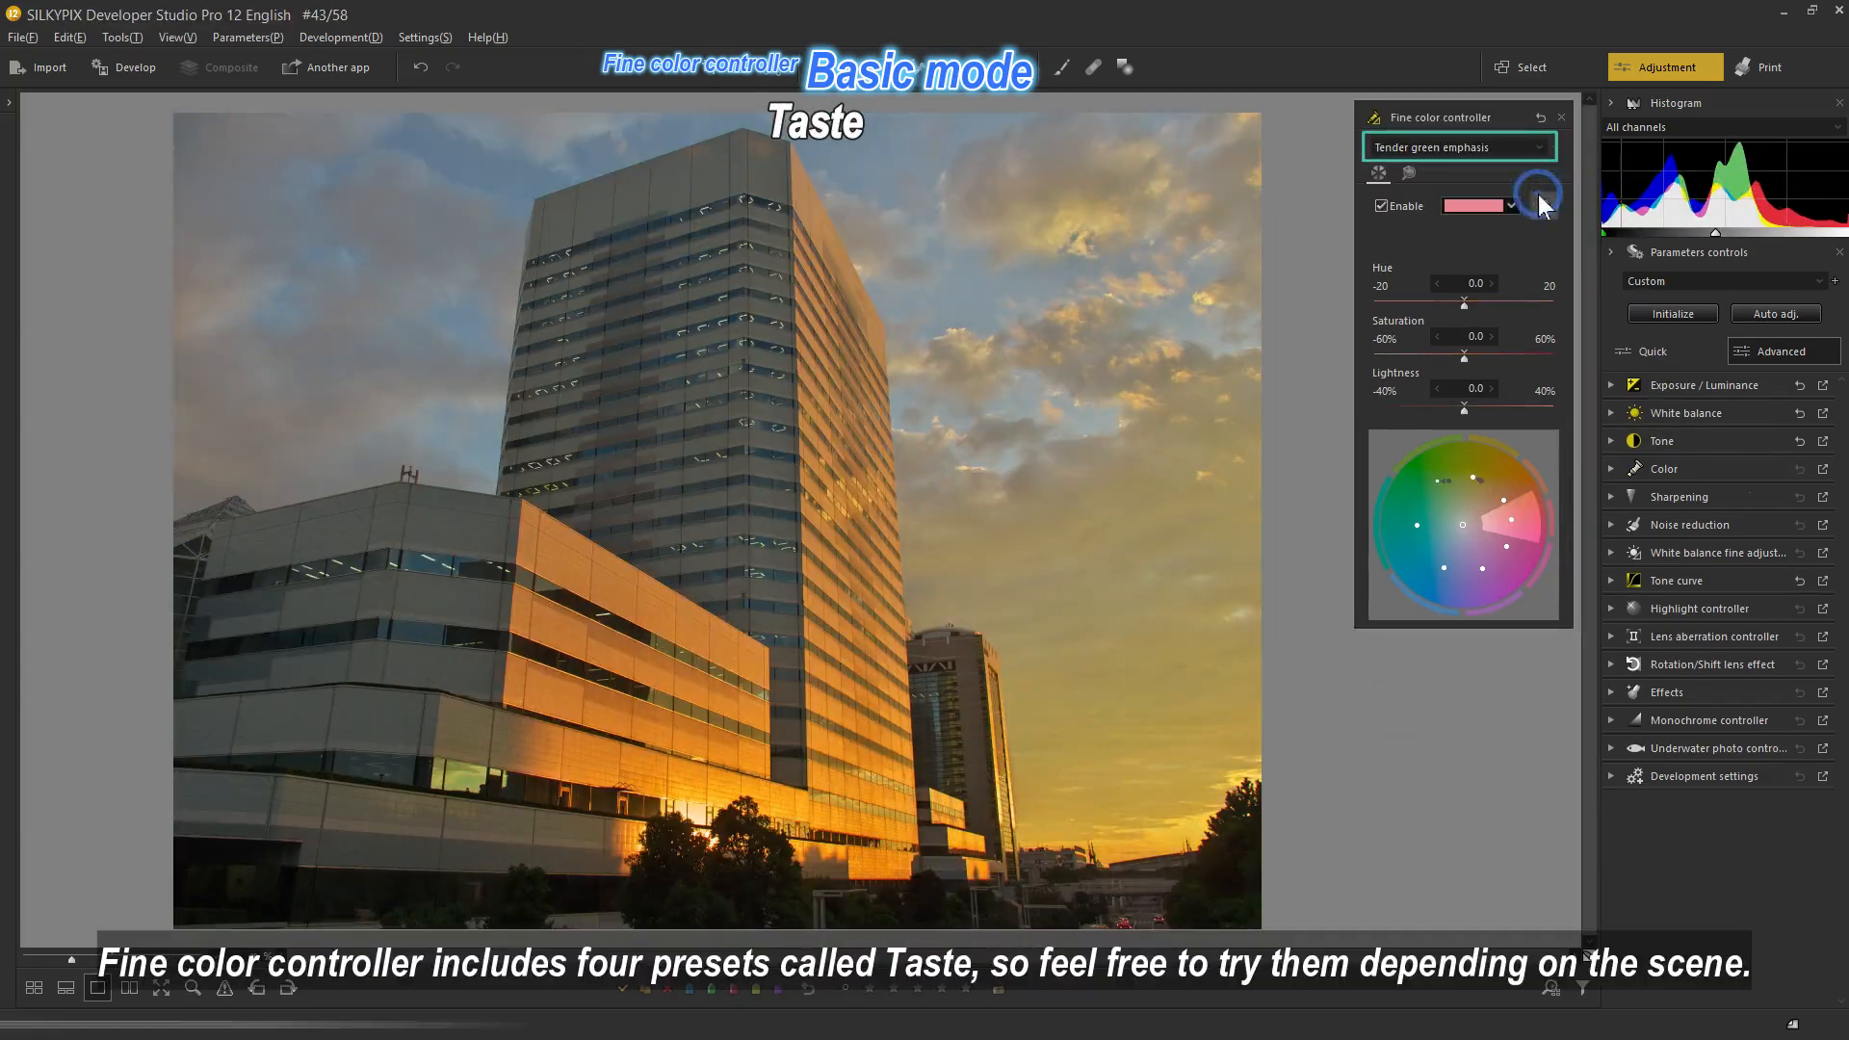
click(1539, 149)
click(1533, 210)
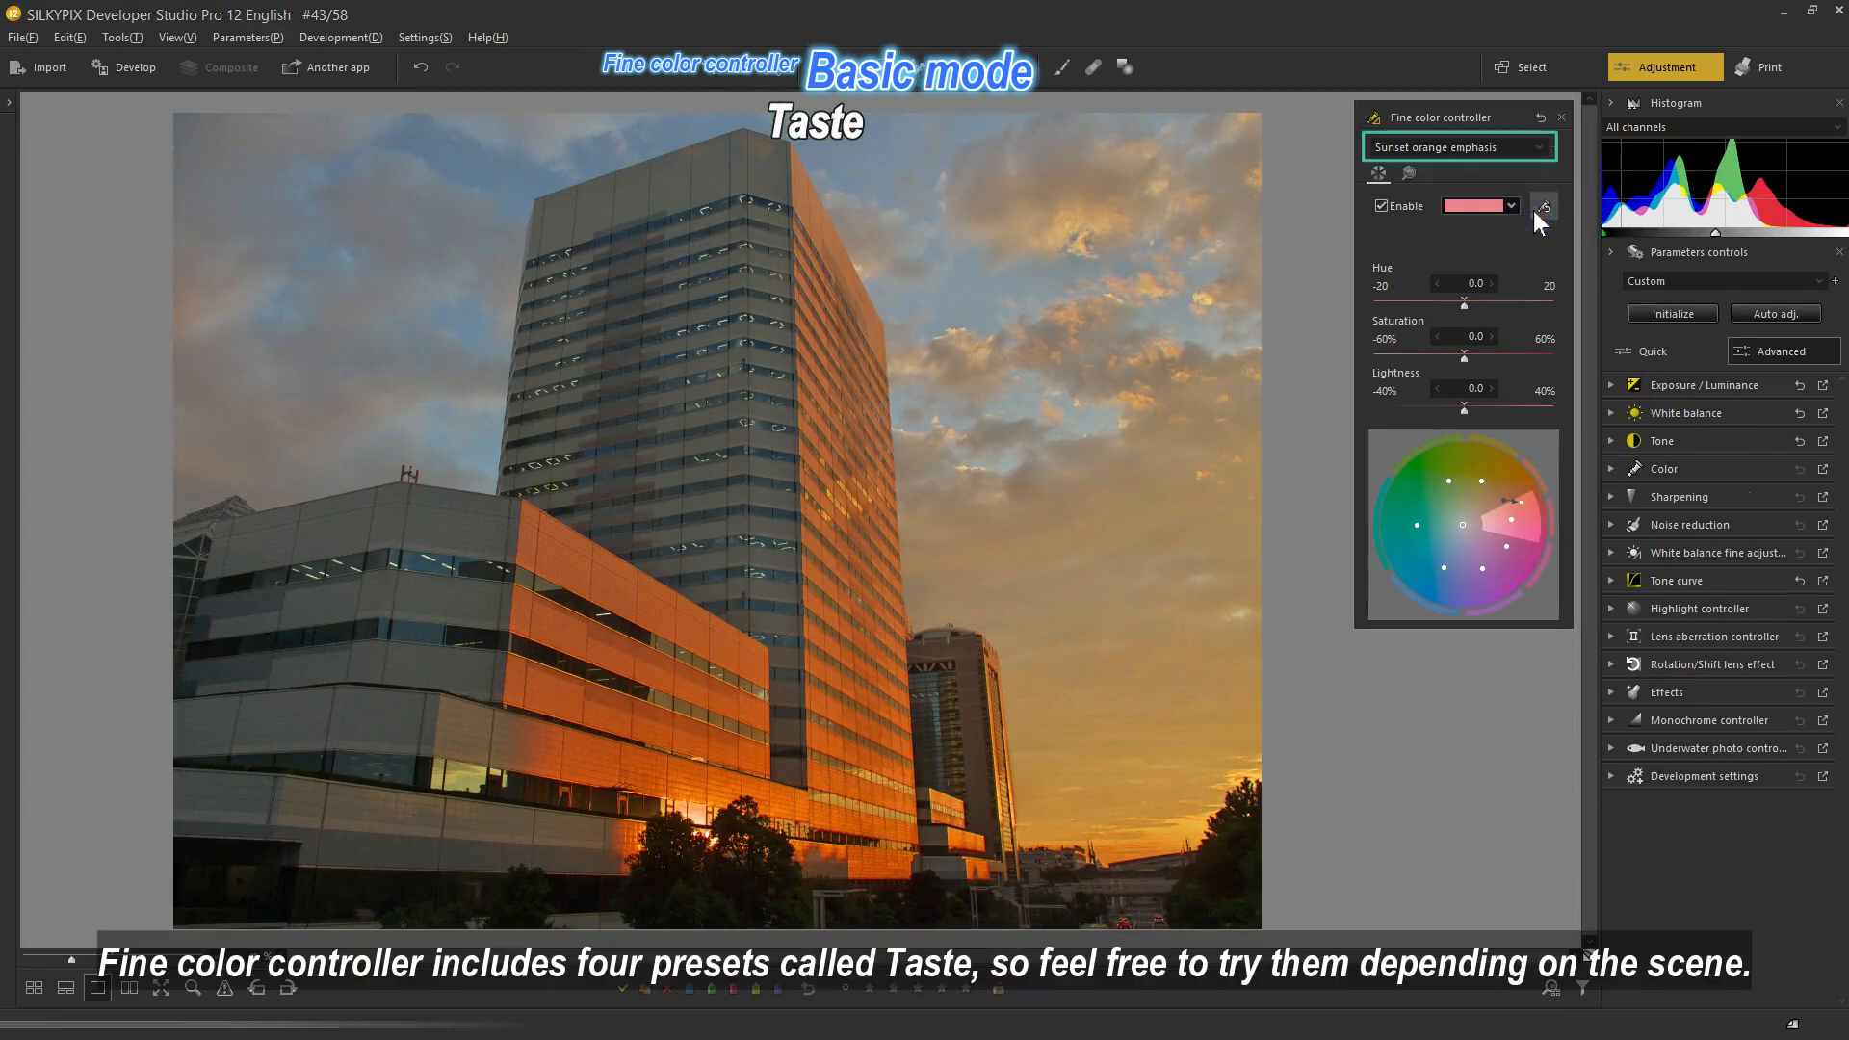
click(1541, 147)
click(1533, 228)
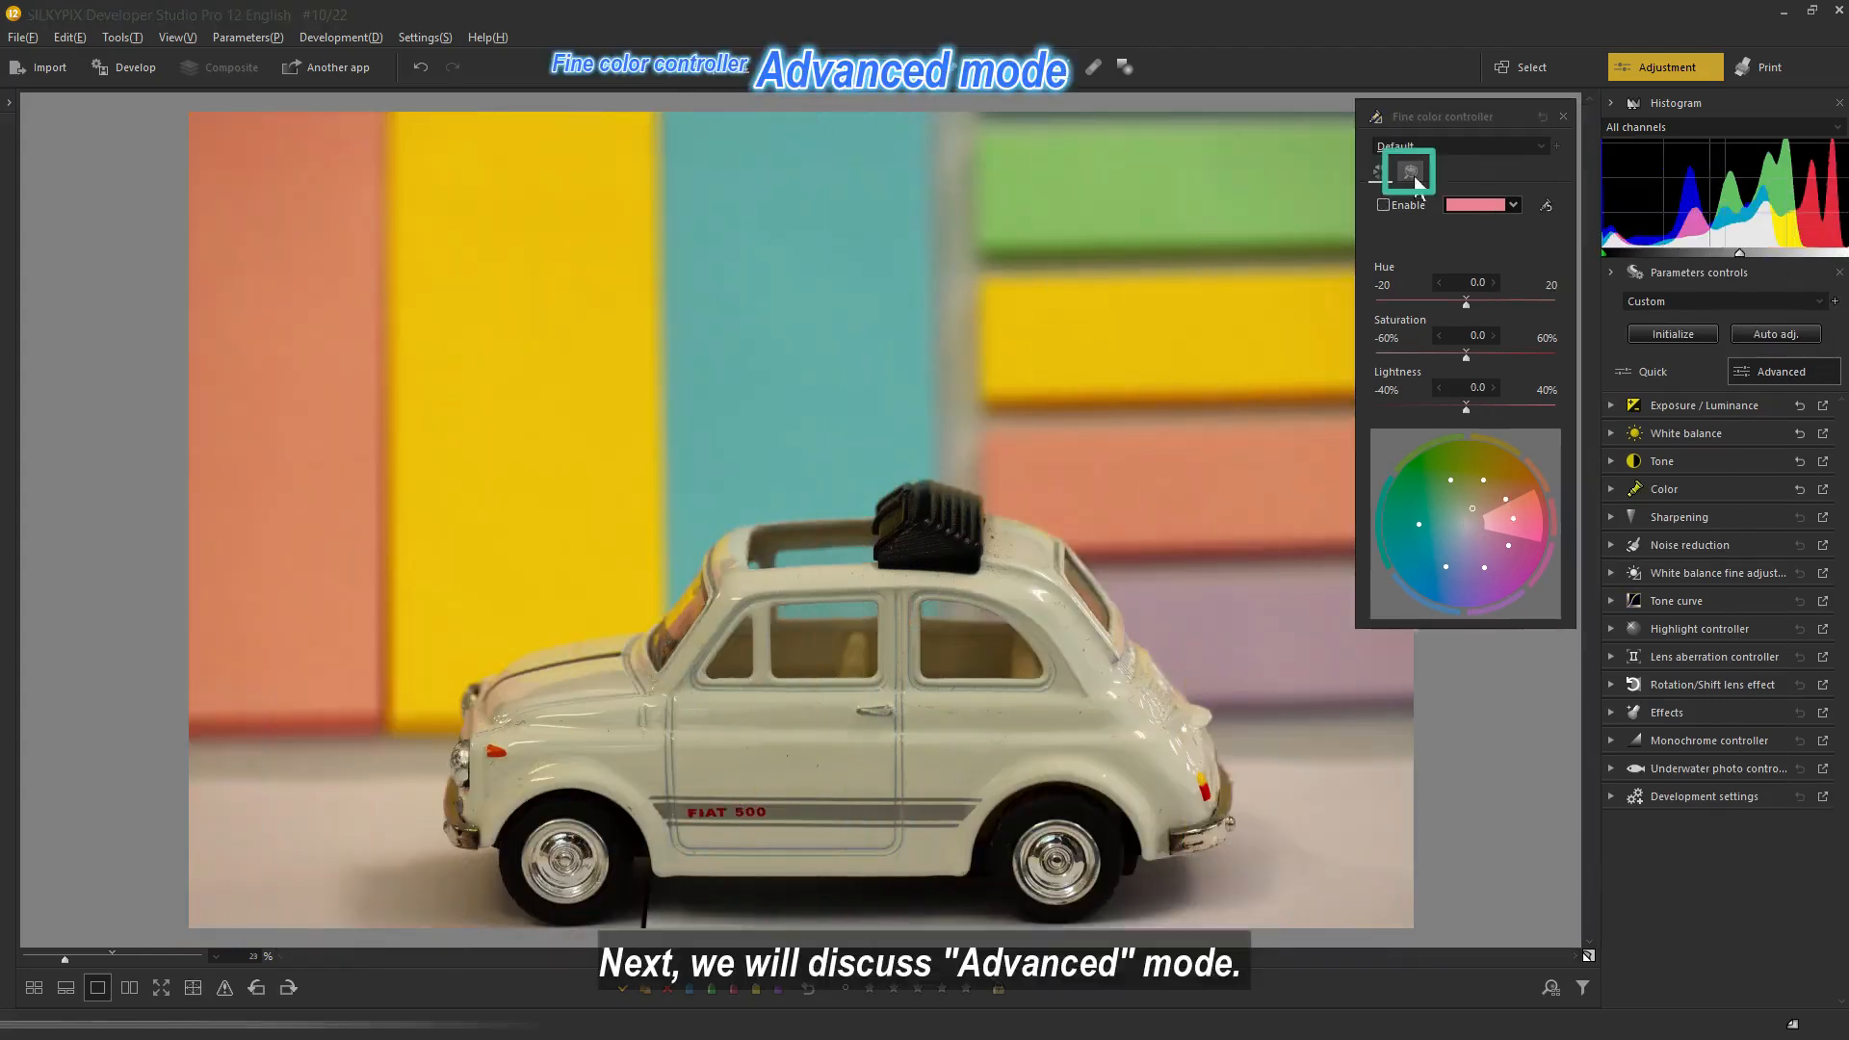
Step: Switch the Fine color controller to Advanced mode and sample the yellow and teal background stripes as target hues
click(1411, 173)
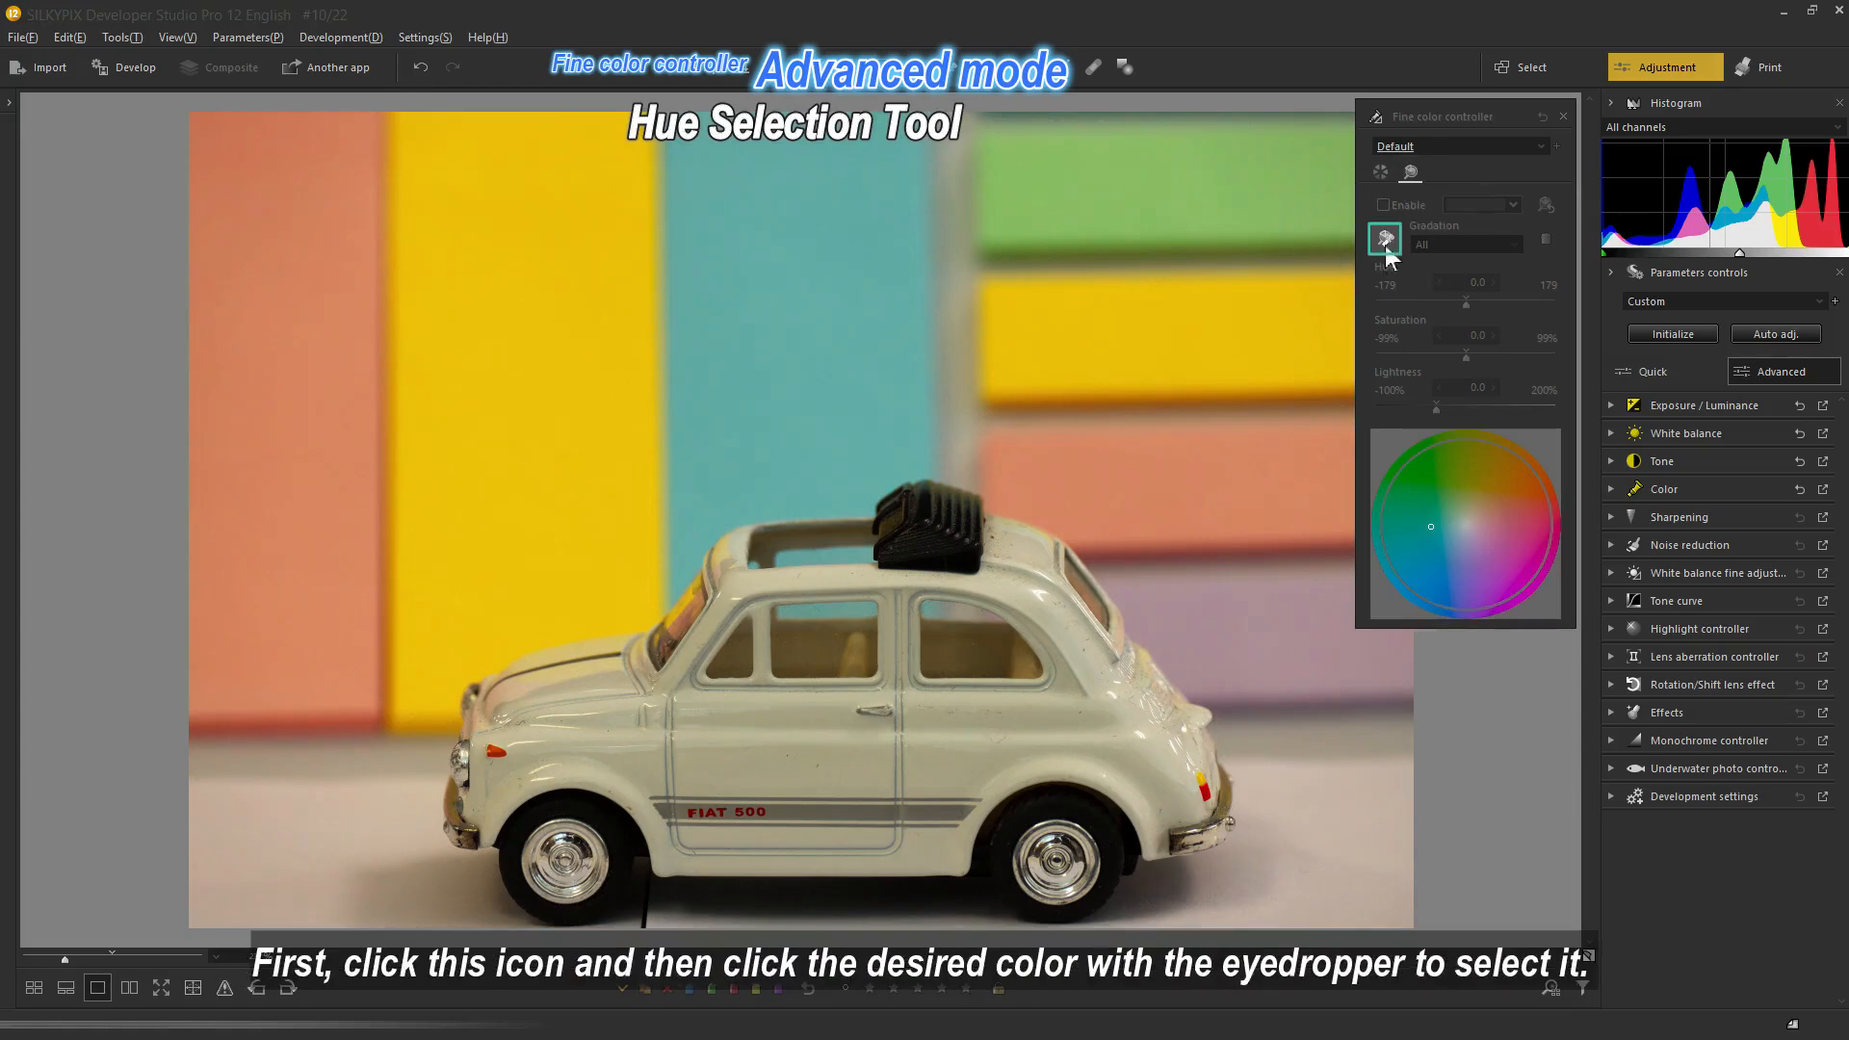
click(1385, 243)
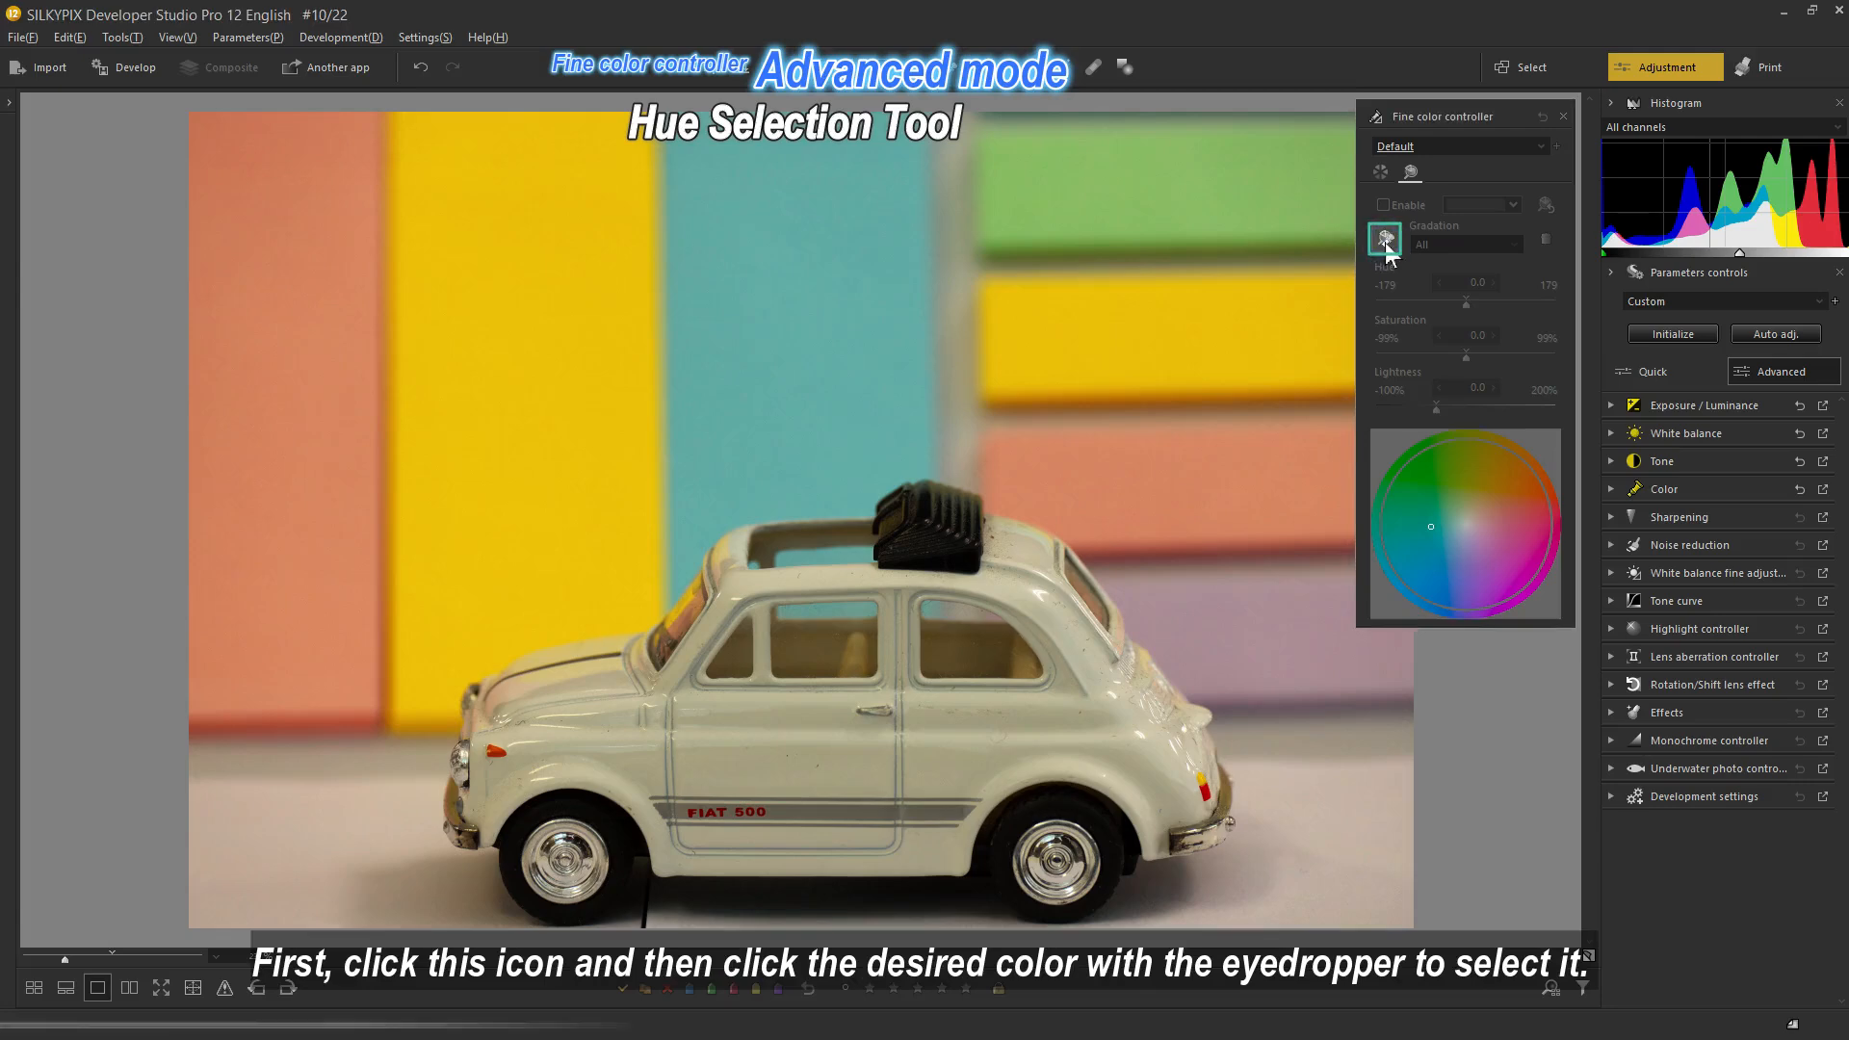
click(569, 356)
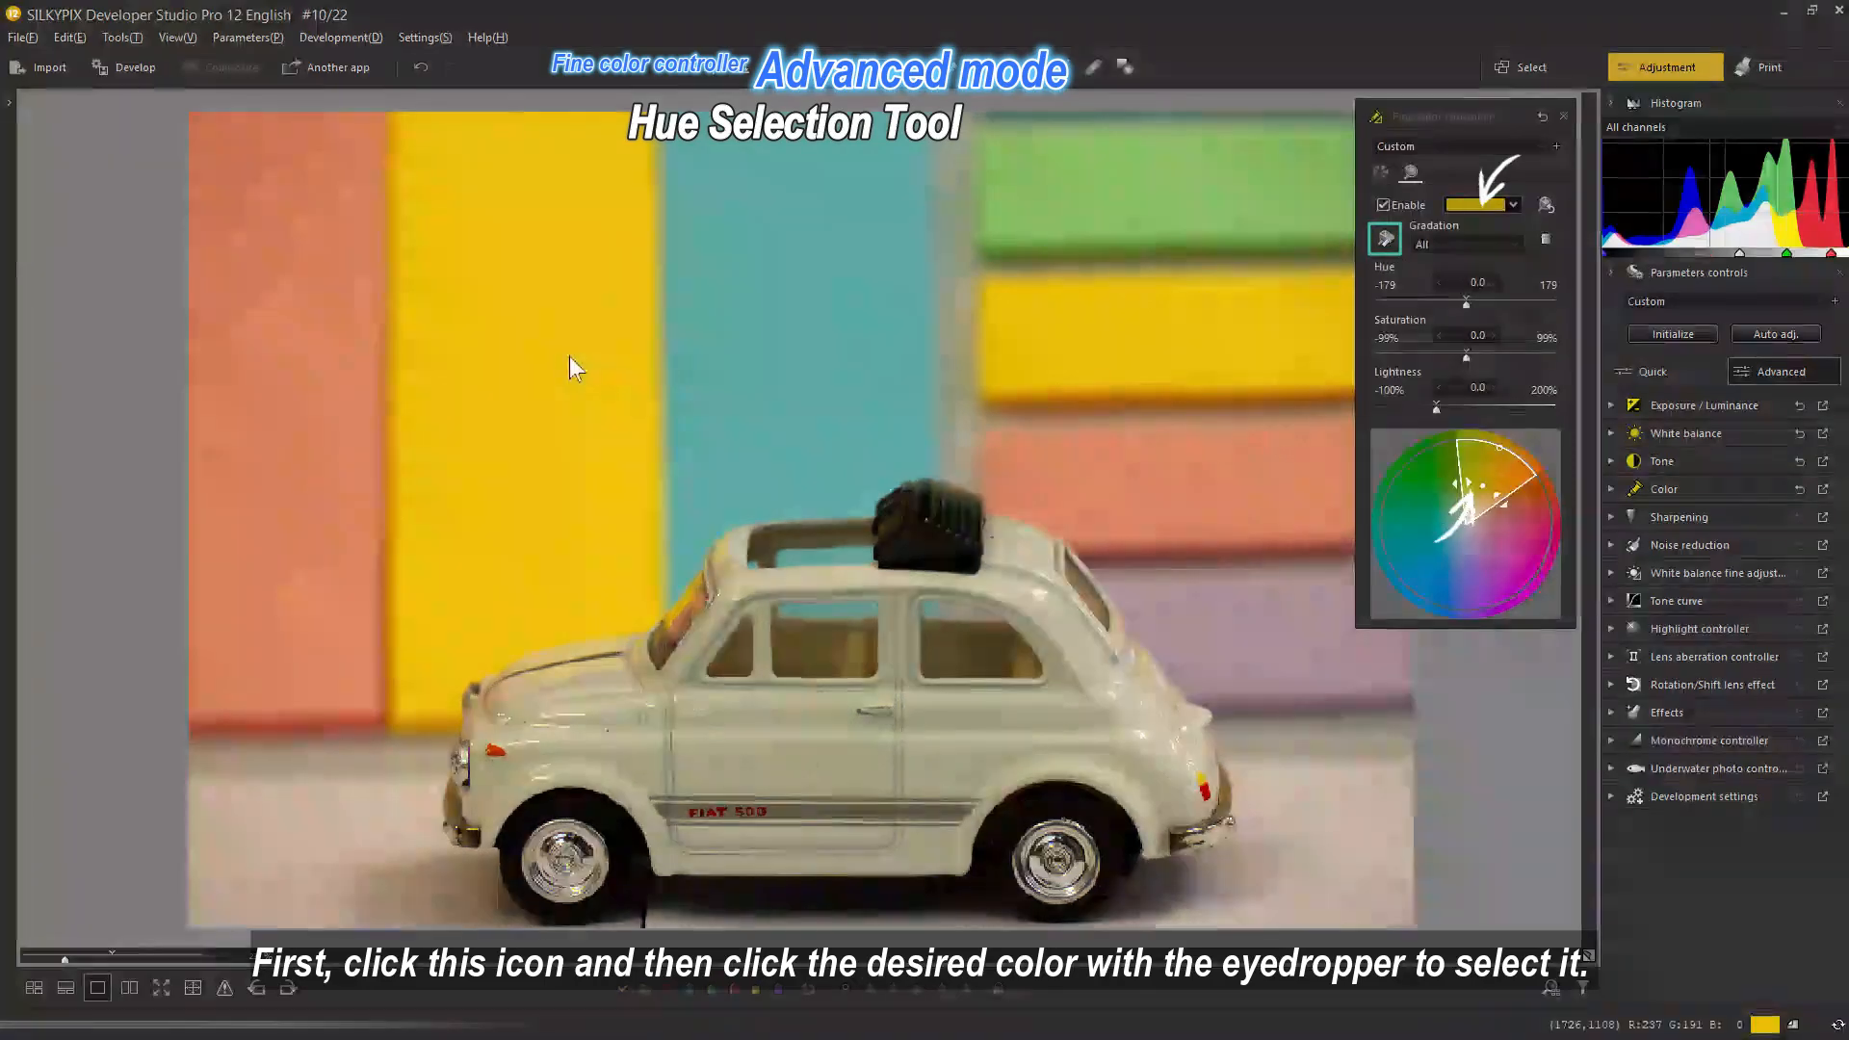
click(1384, 241)
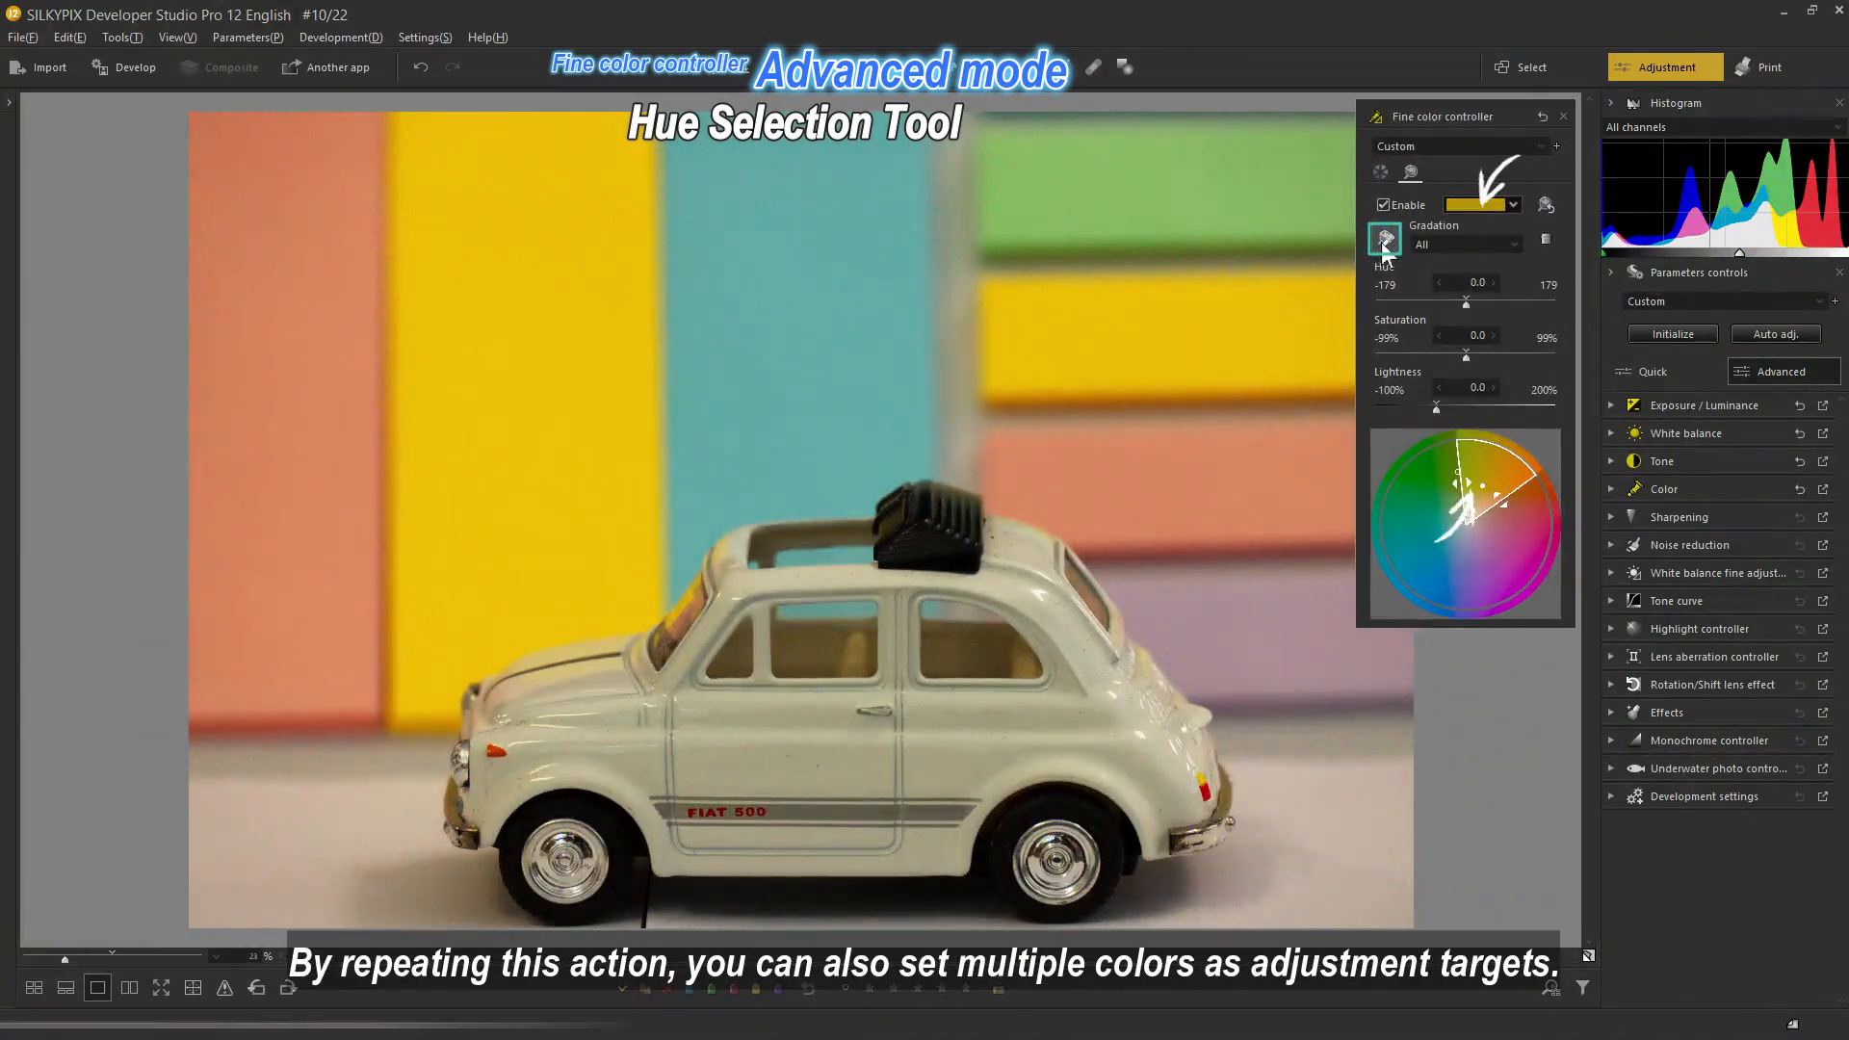
click(839, 316)
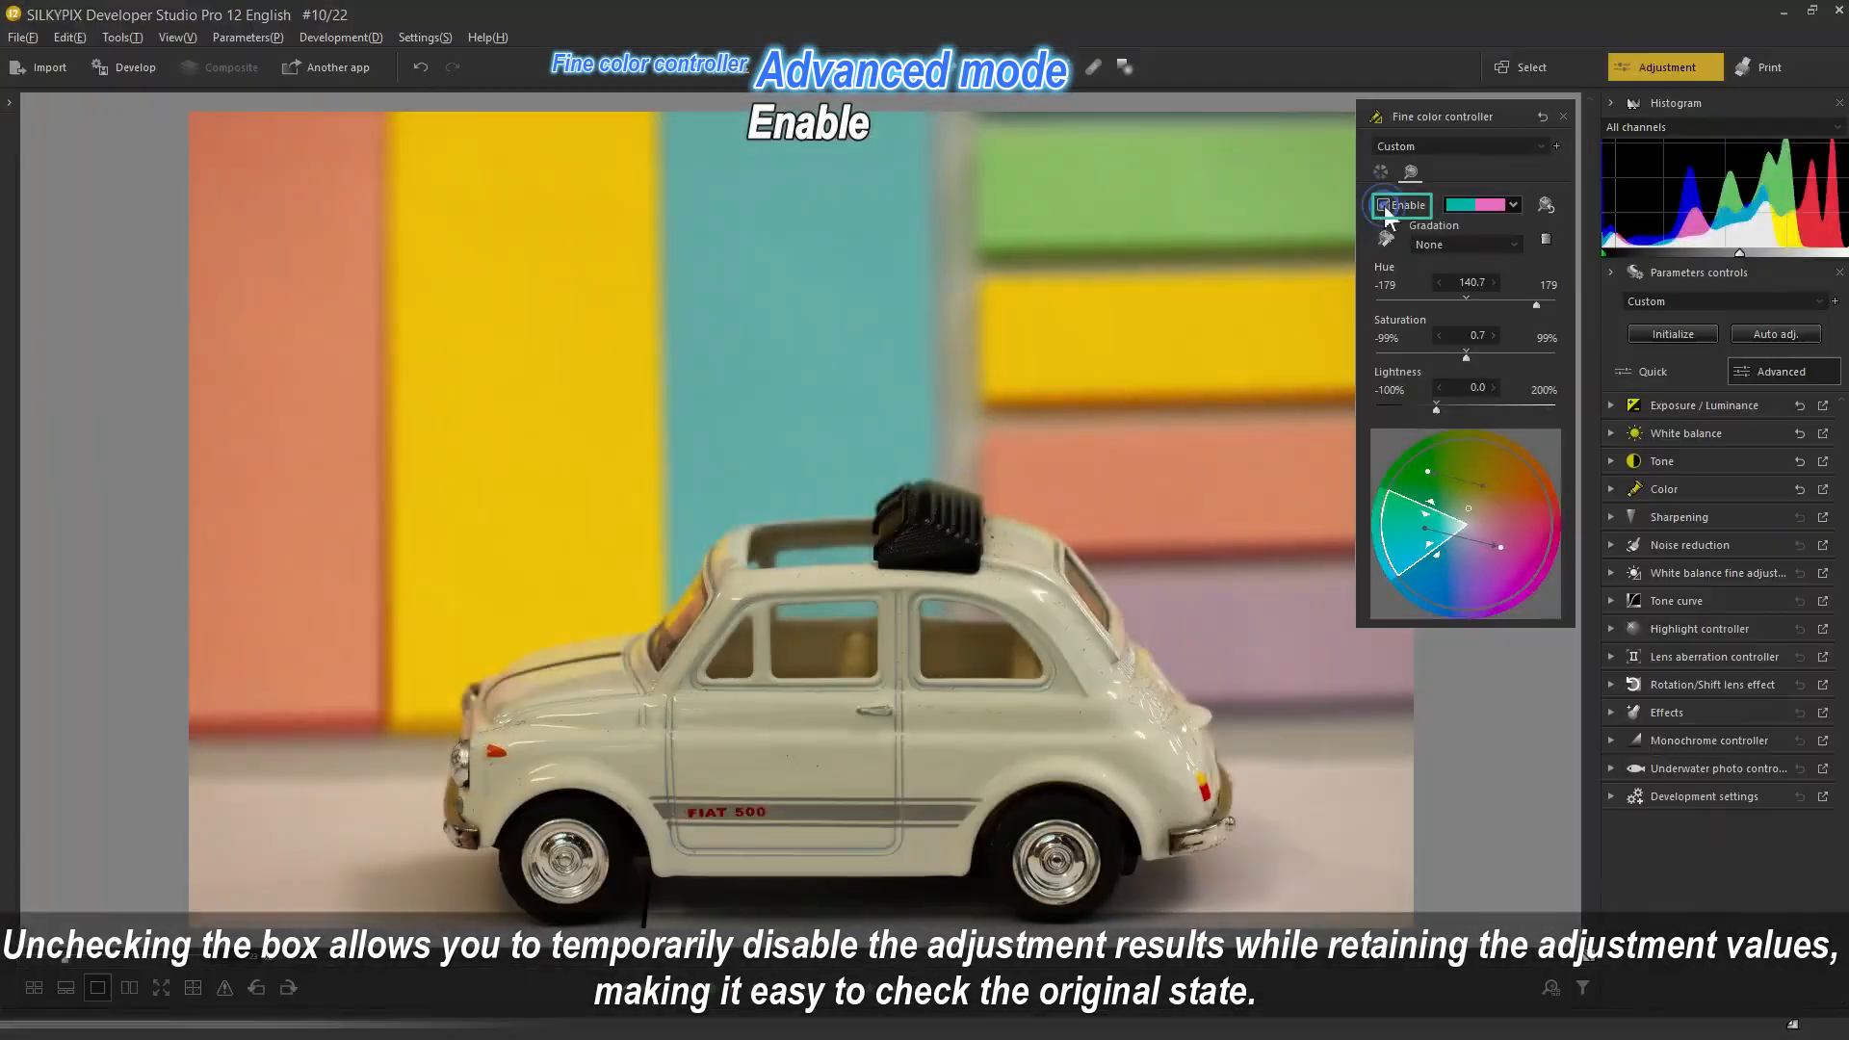
Step: Disable and enable the Advanced mode adjustments repeatedly to compare the photo before and after
click(1384, 205)
click(1384, 205)
click(1384, 205)
click(1384, 205)
click(1384, 205)
click(1384, 205)
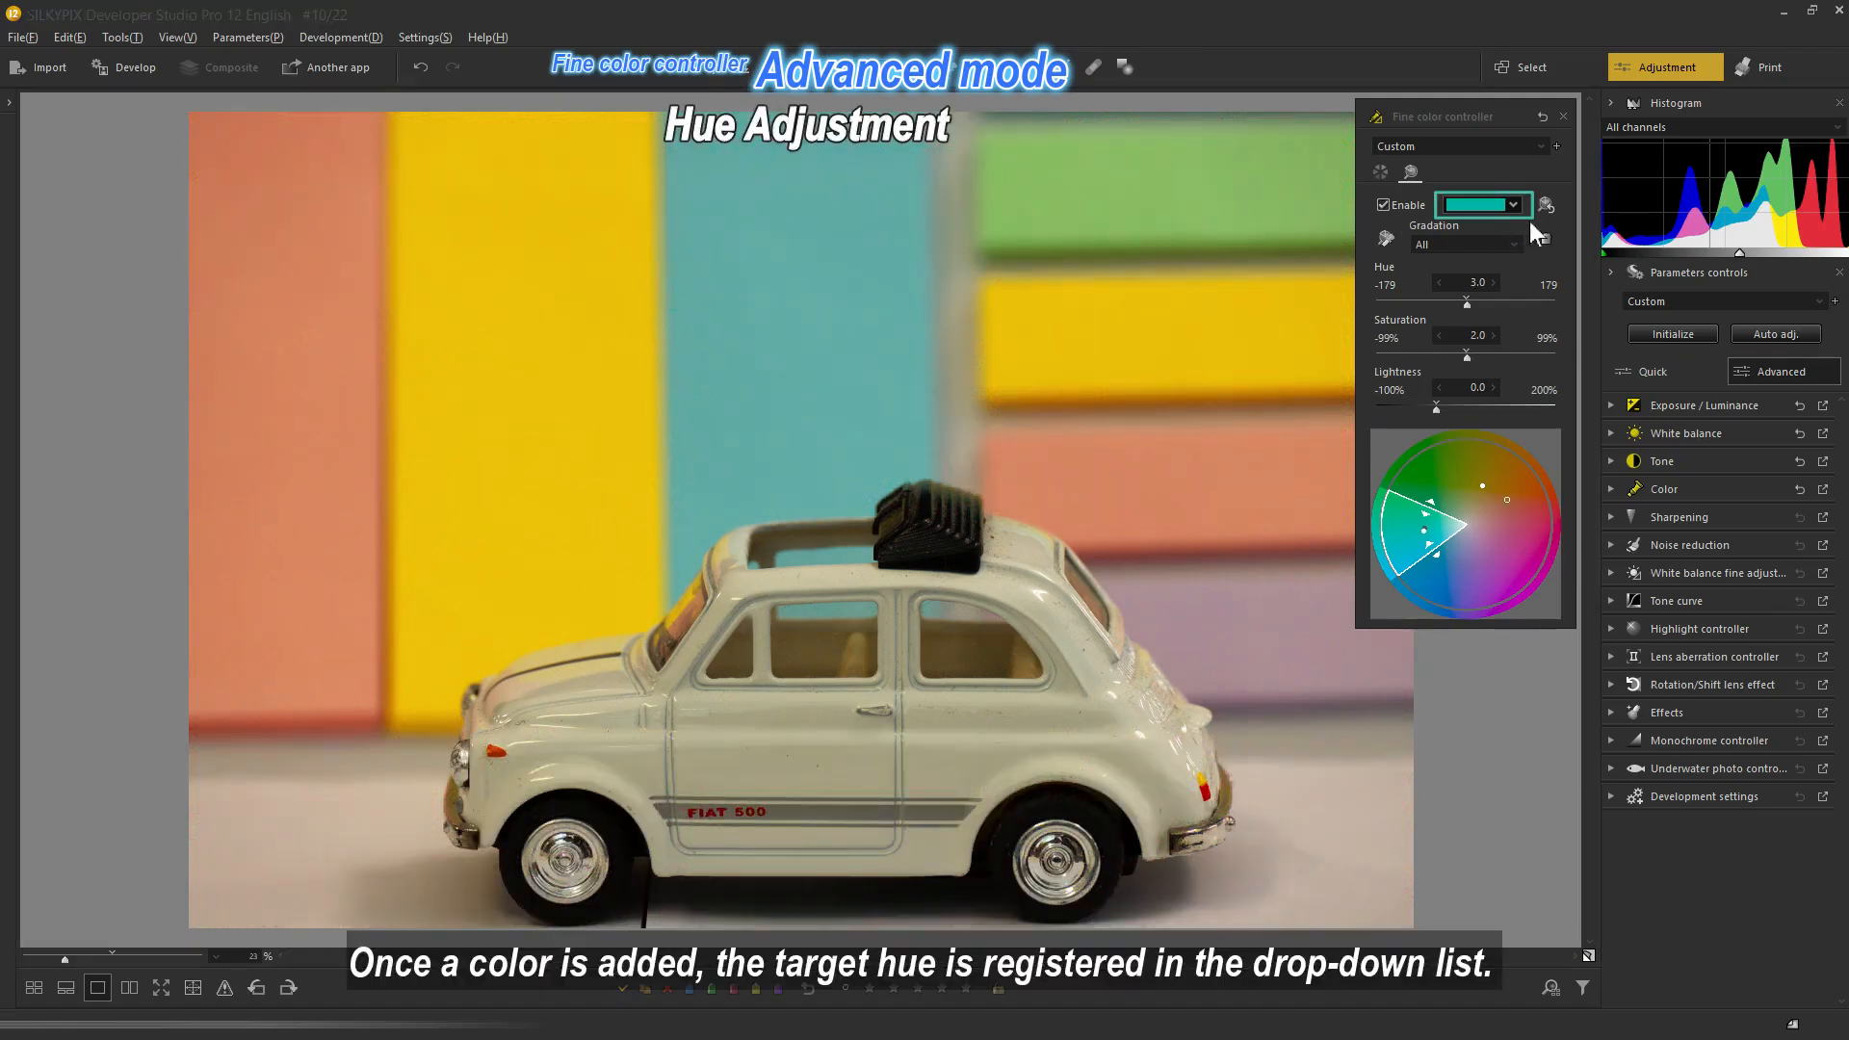
Step: Select the registered yellow hue and vary its hue to the negative limit and back to about 1.7
click(1513, 206)
click(1512, 224)
click(1513, 205)
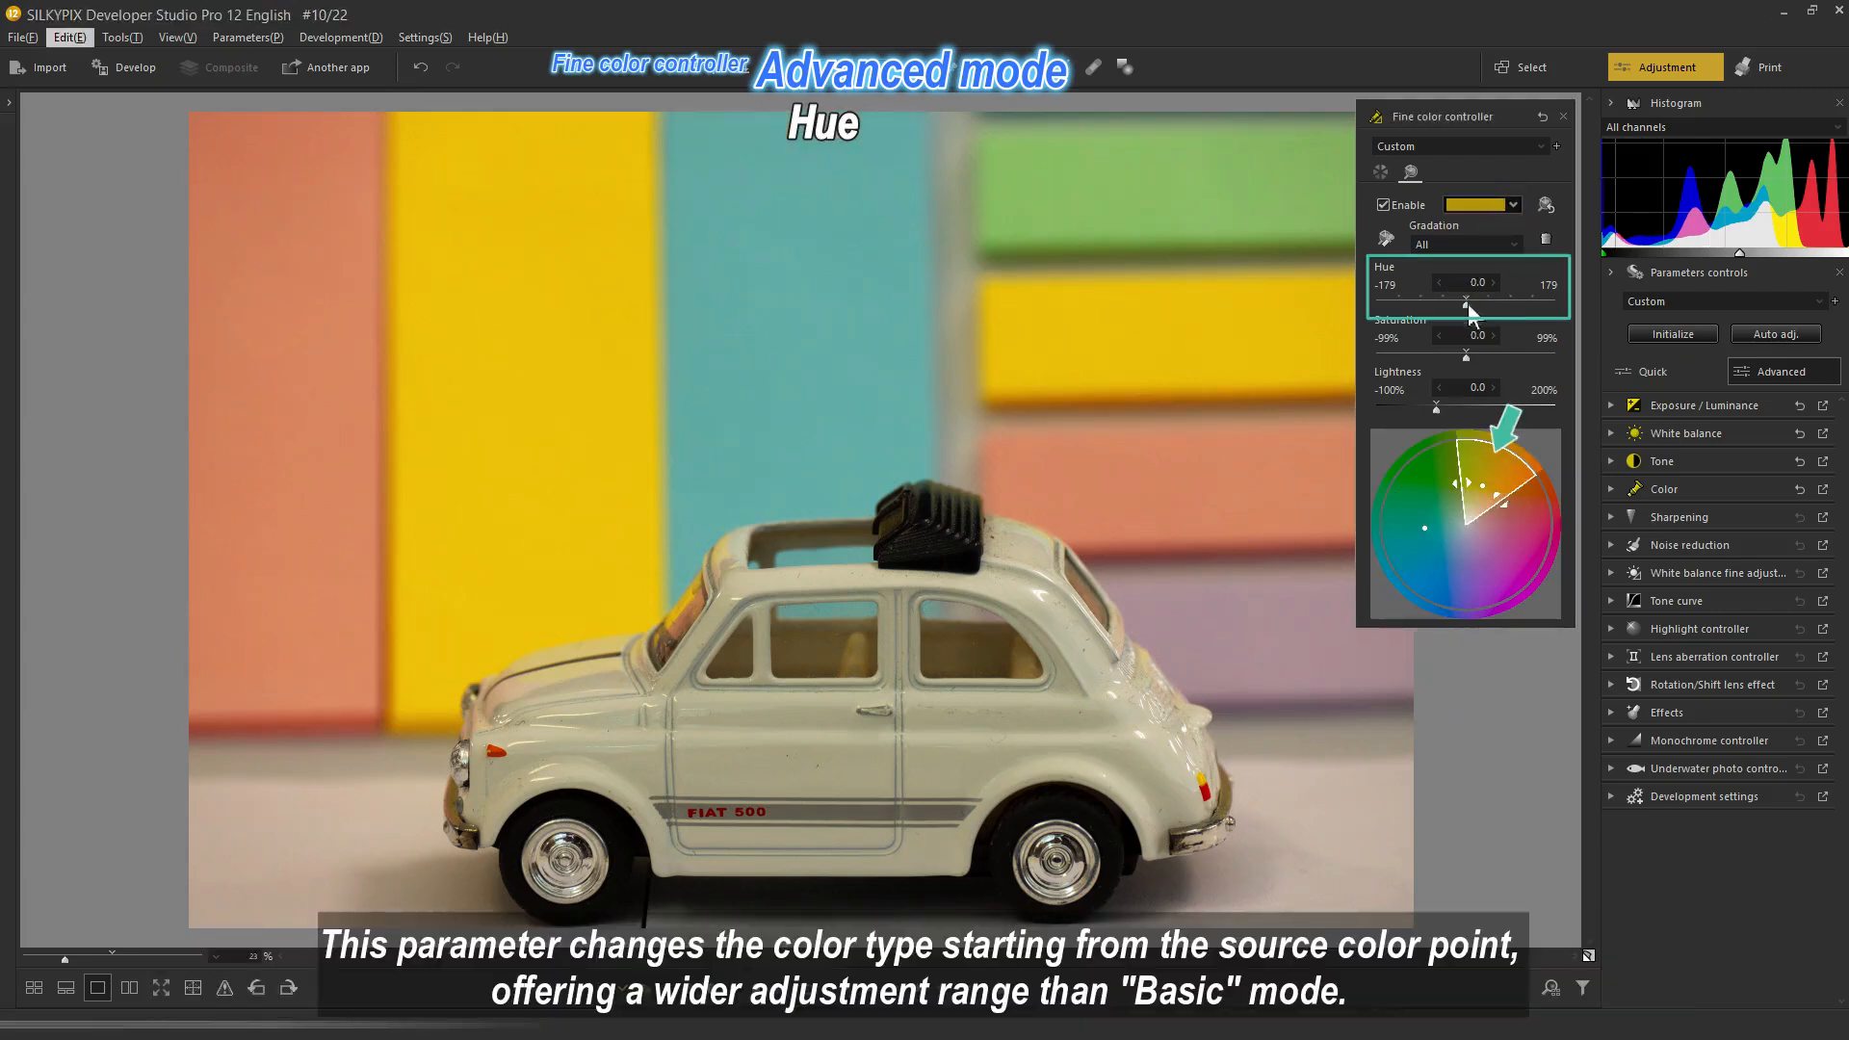
drag(1467, 305, 1377, 304)
drag(1451, 562, 1488, 496)
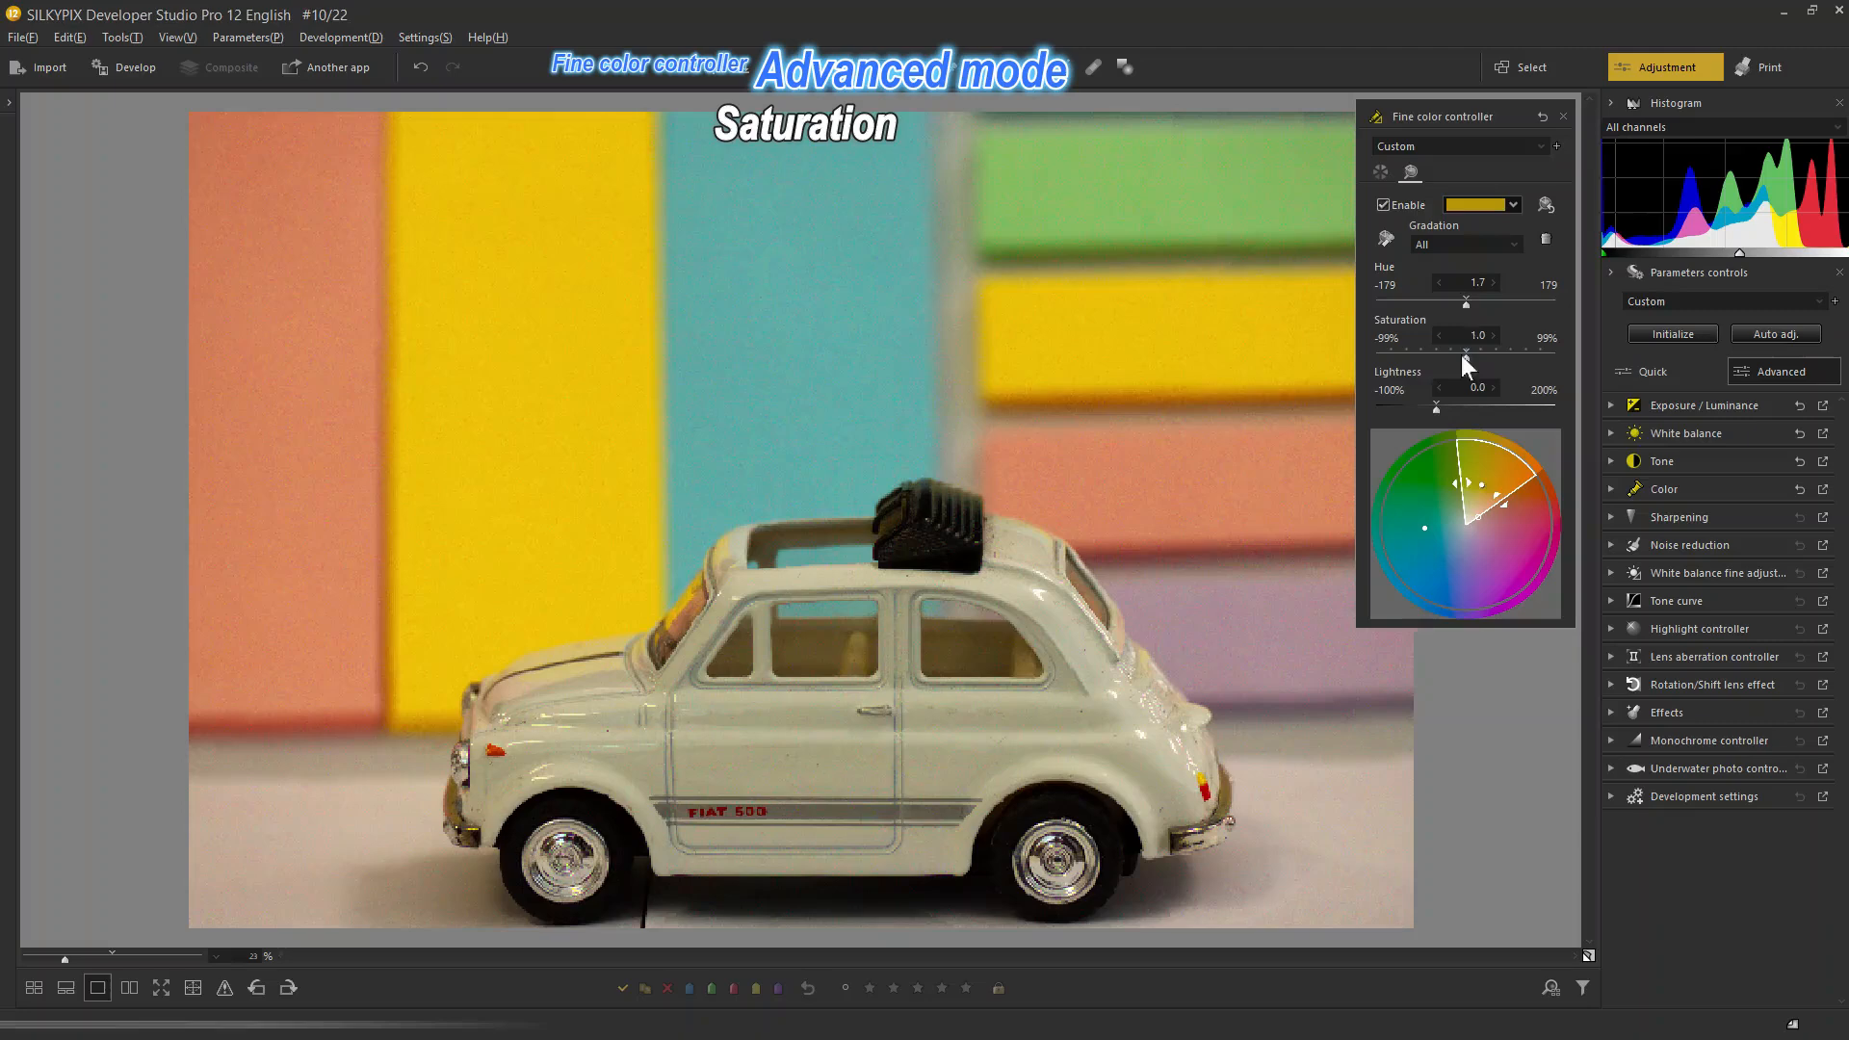
Step: Reduce the yellow hue's saturation to about -77.5 and set its lightness to about -1.0
mouse_move(1460, 355)
mouse_down()
mouse_move(1387, 364)
mouse_move(1572, 361)
mouse_move(1468, 358)
mouse_up()
mouse_move(1484, 495)
mouse_down()
mouse_move(1452, 573)
mouse_move(1508, 454)
mouse_move(1468, 522)
mouse_up()
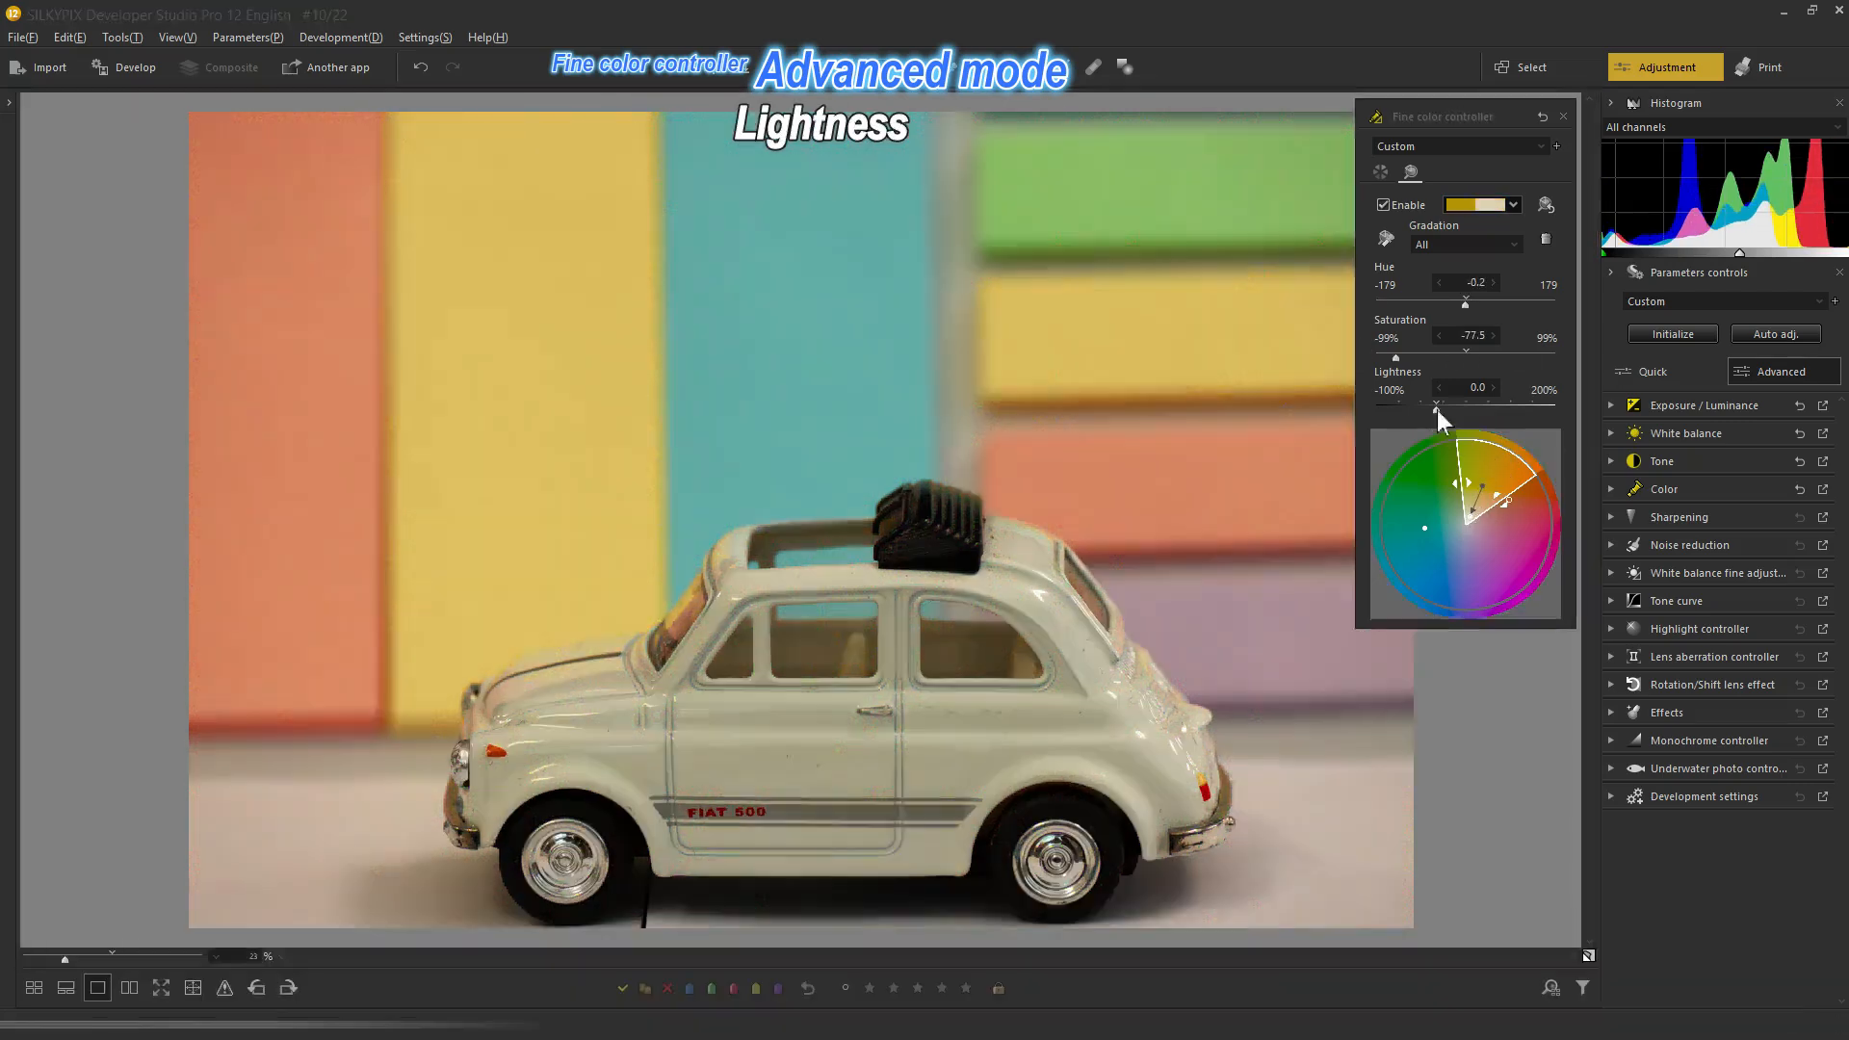
mouse_move(1436, 410)
mouse_down()
mouse_move(1550, 408)
mouse_move(1381, 409)
mouse_move(1437, 408)
mouse_up()
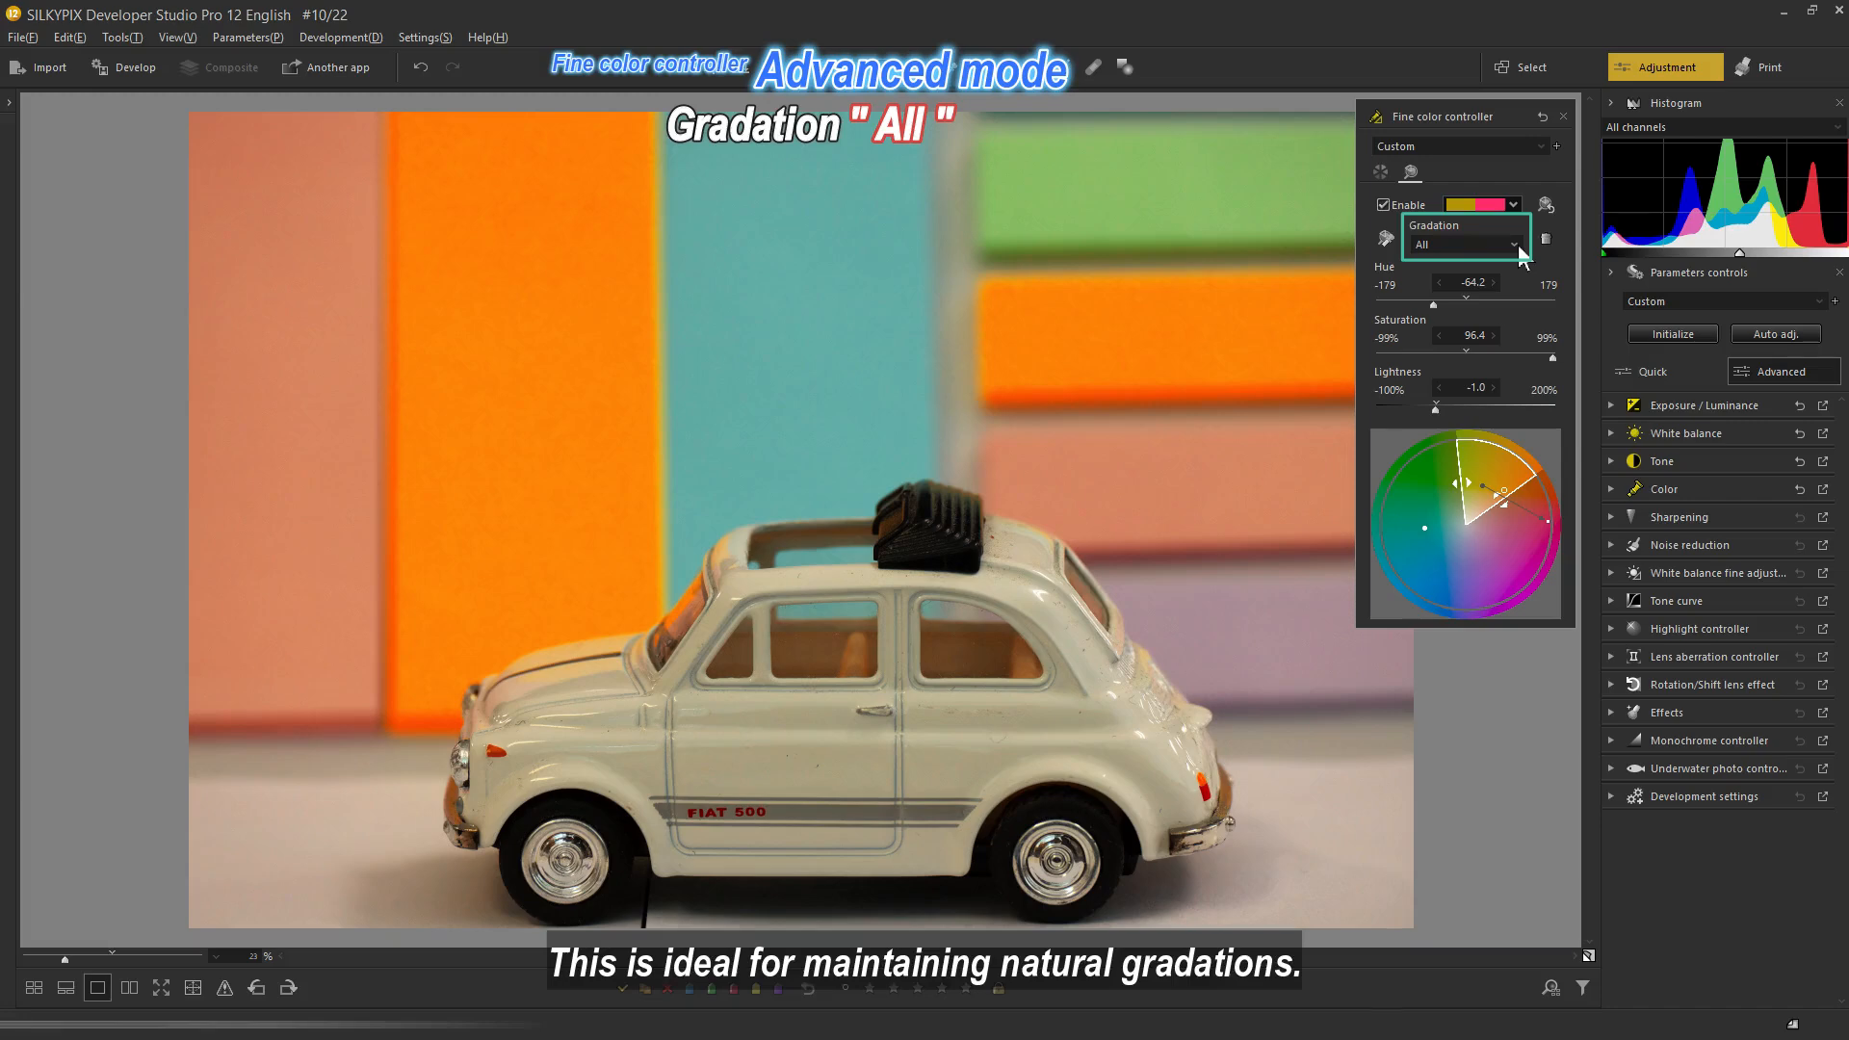
Step: Switch the yellow hue's gradation to Hue, Saturation and finally None to compare their effects
click(1521, 253)
click(1515, 279)
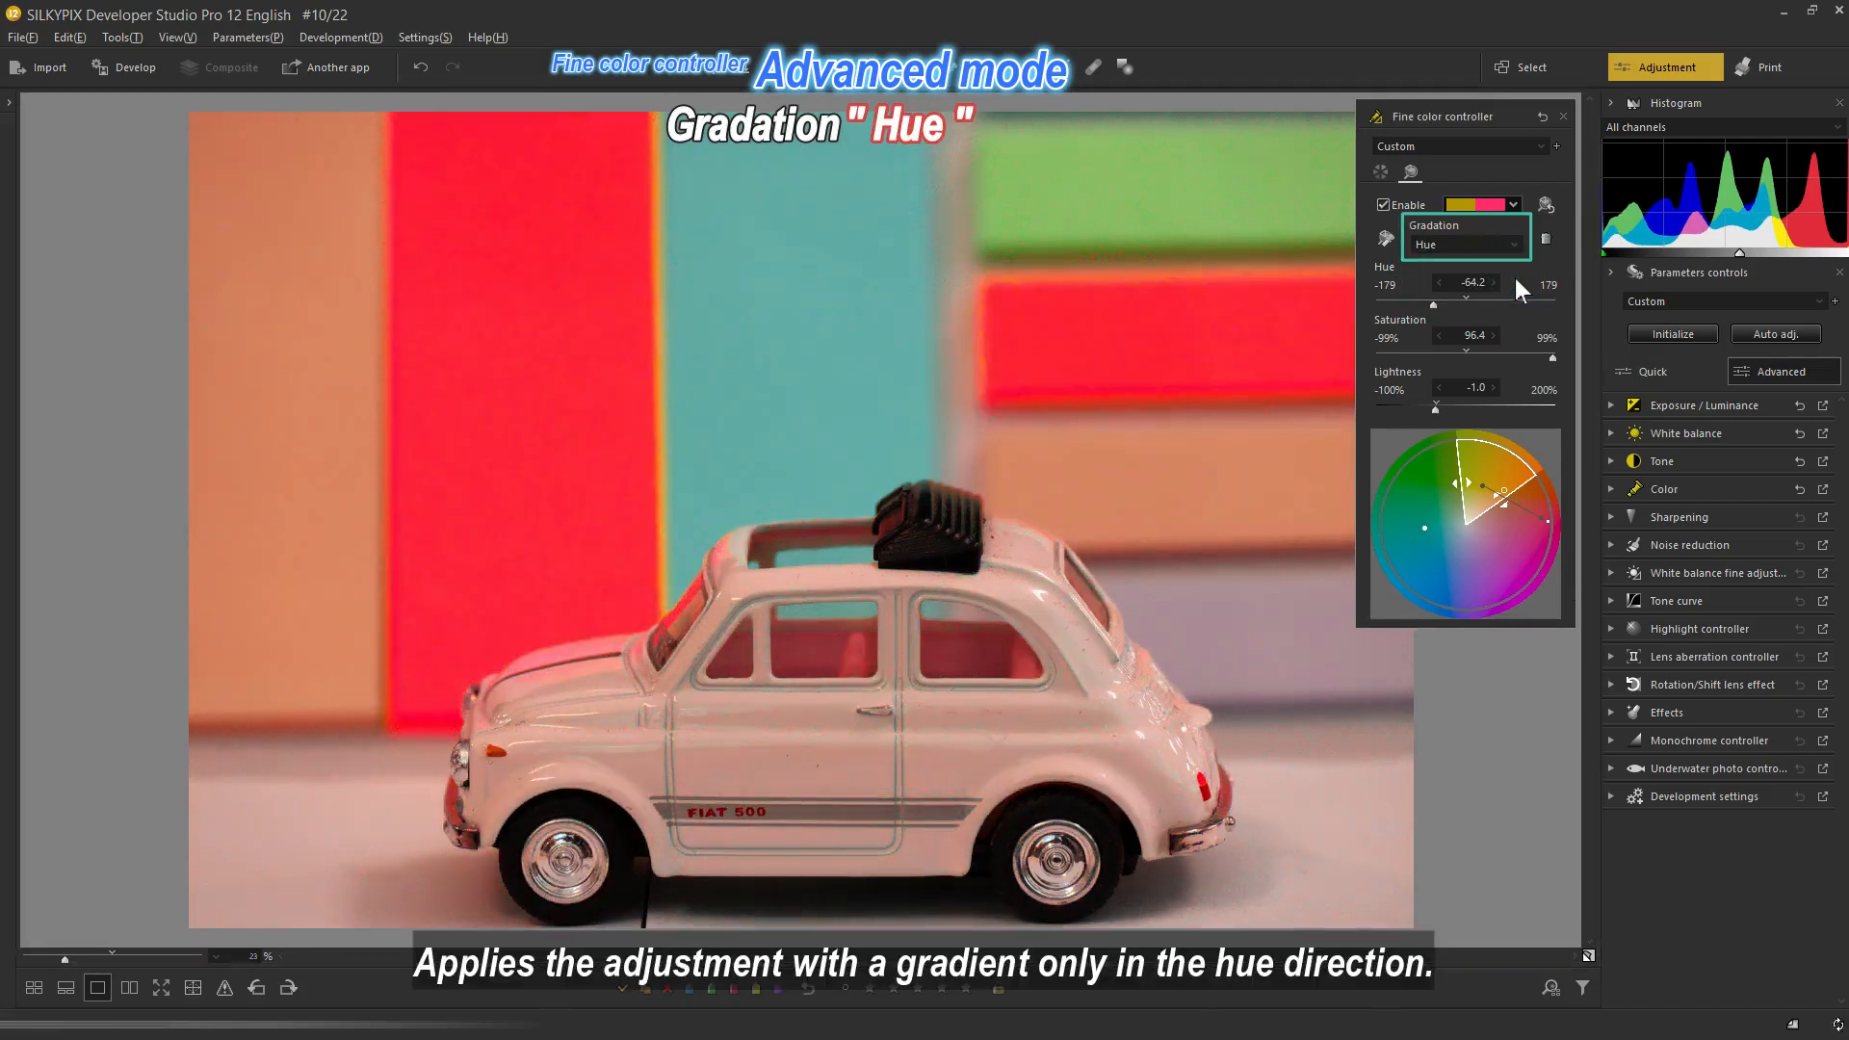
click(1514, 245)
click(1505, 291)
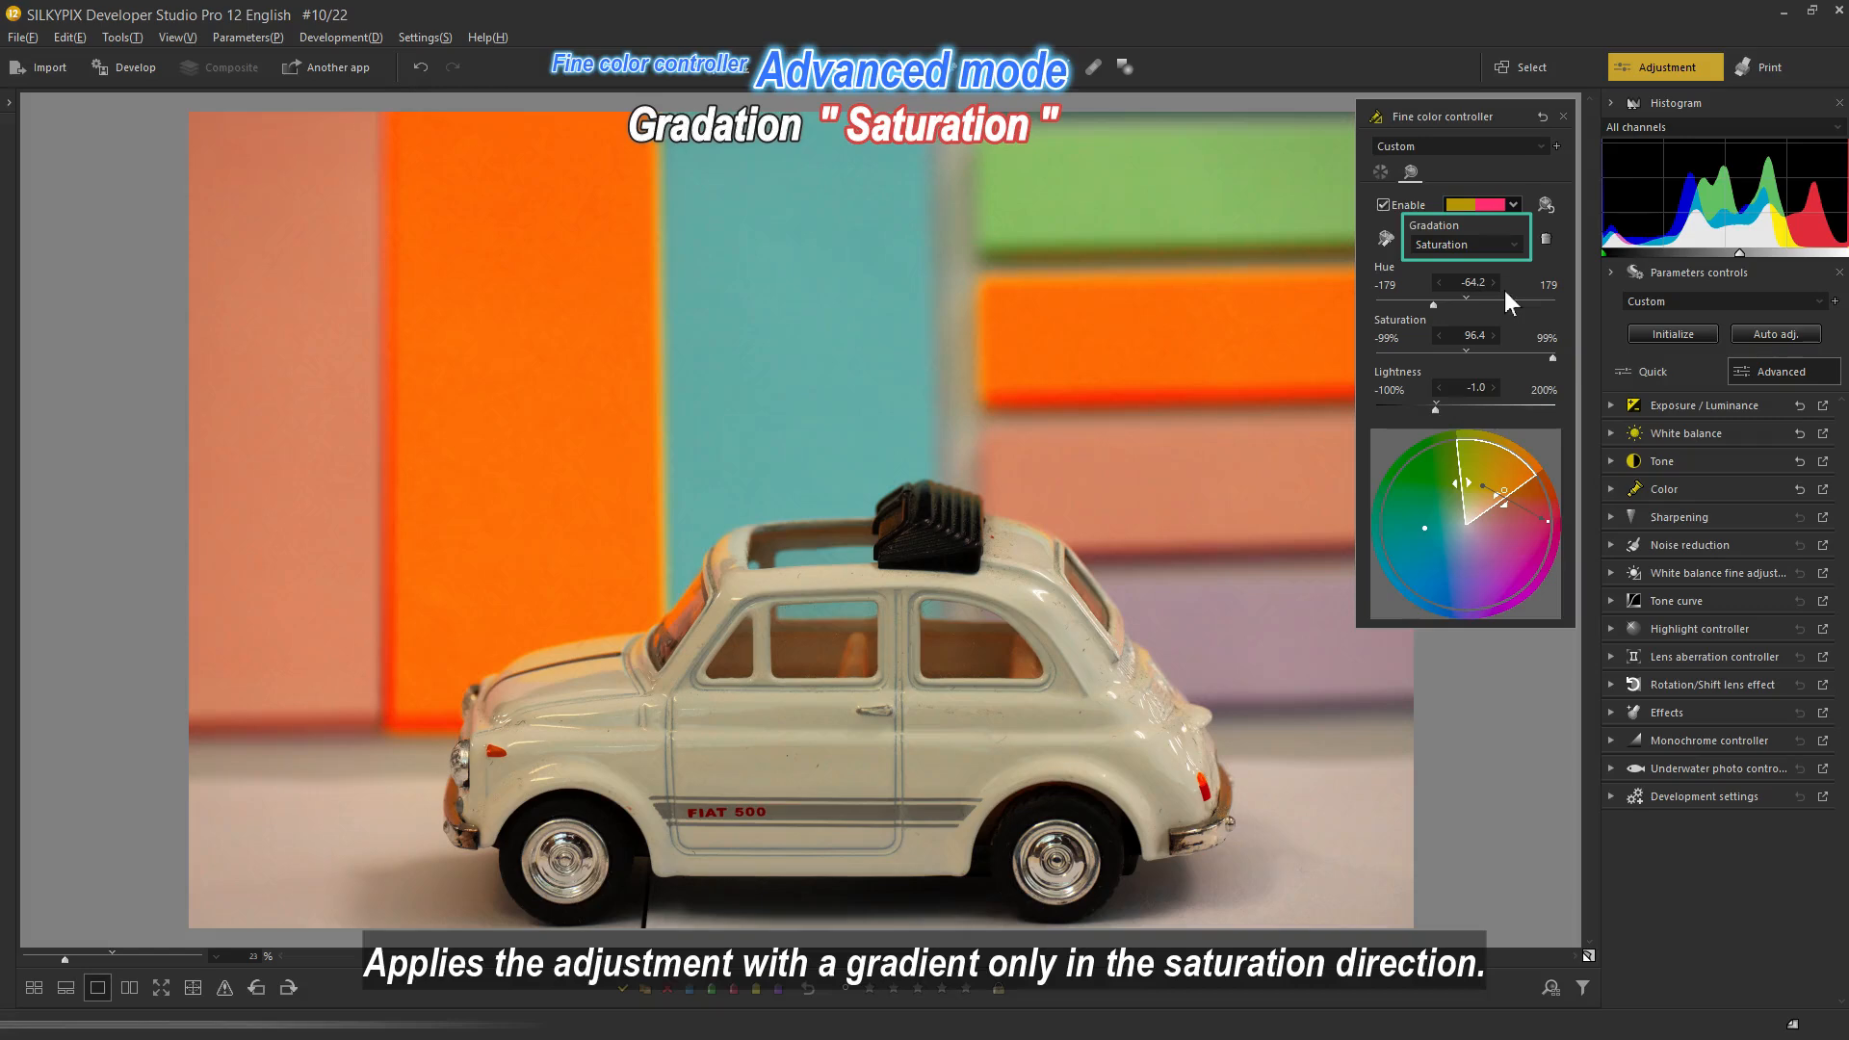
click(1515, 251)
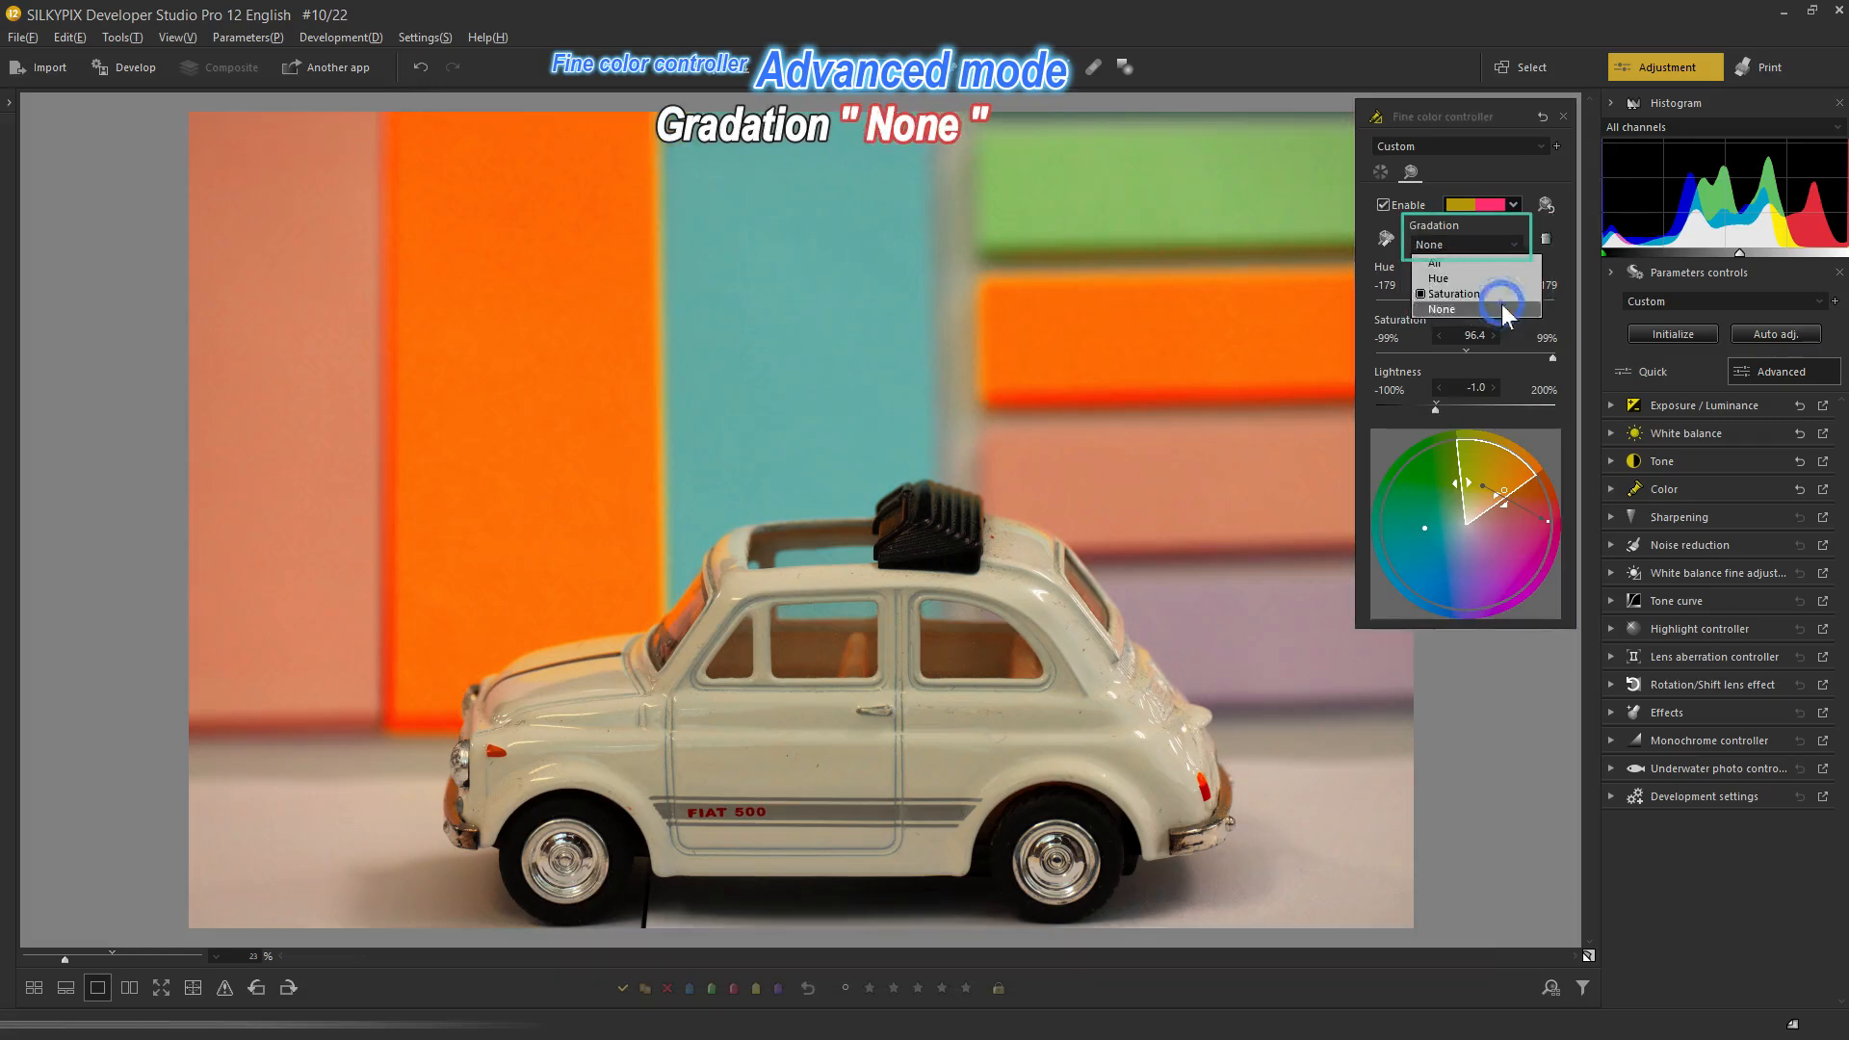
click(1500, 304)
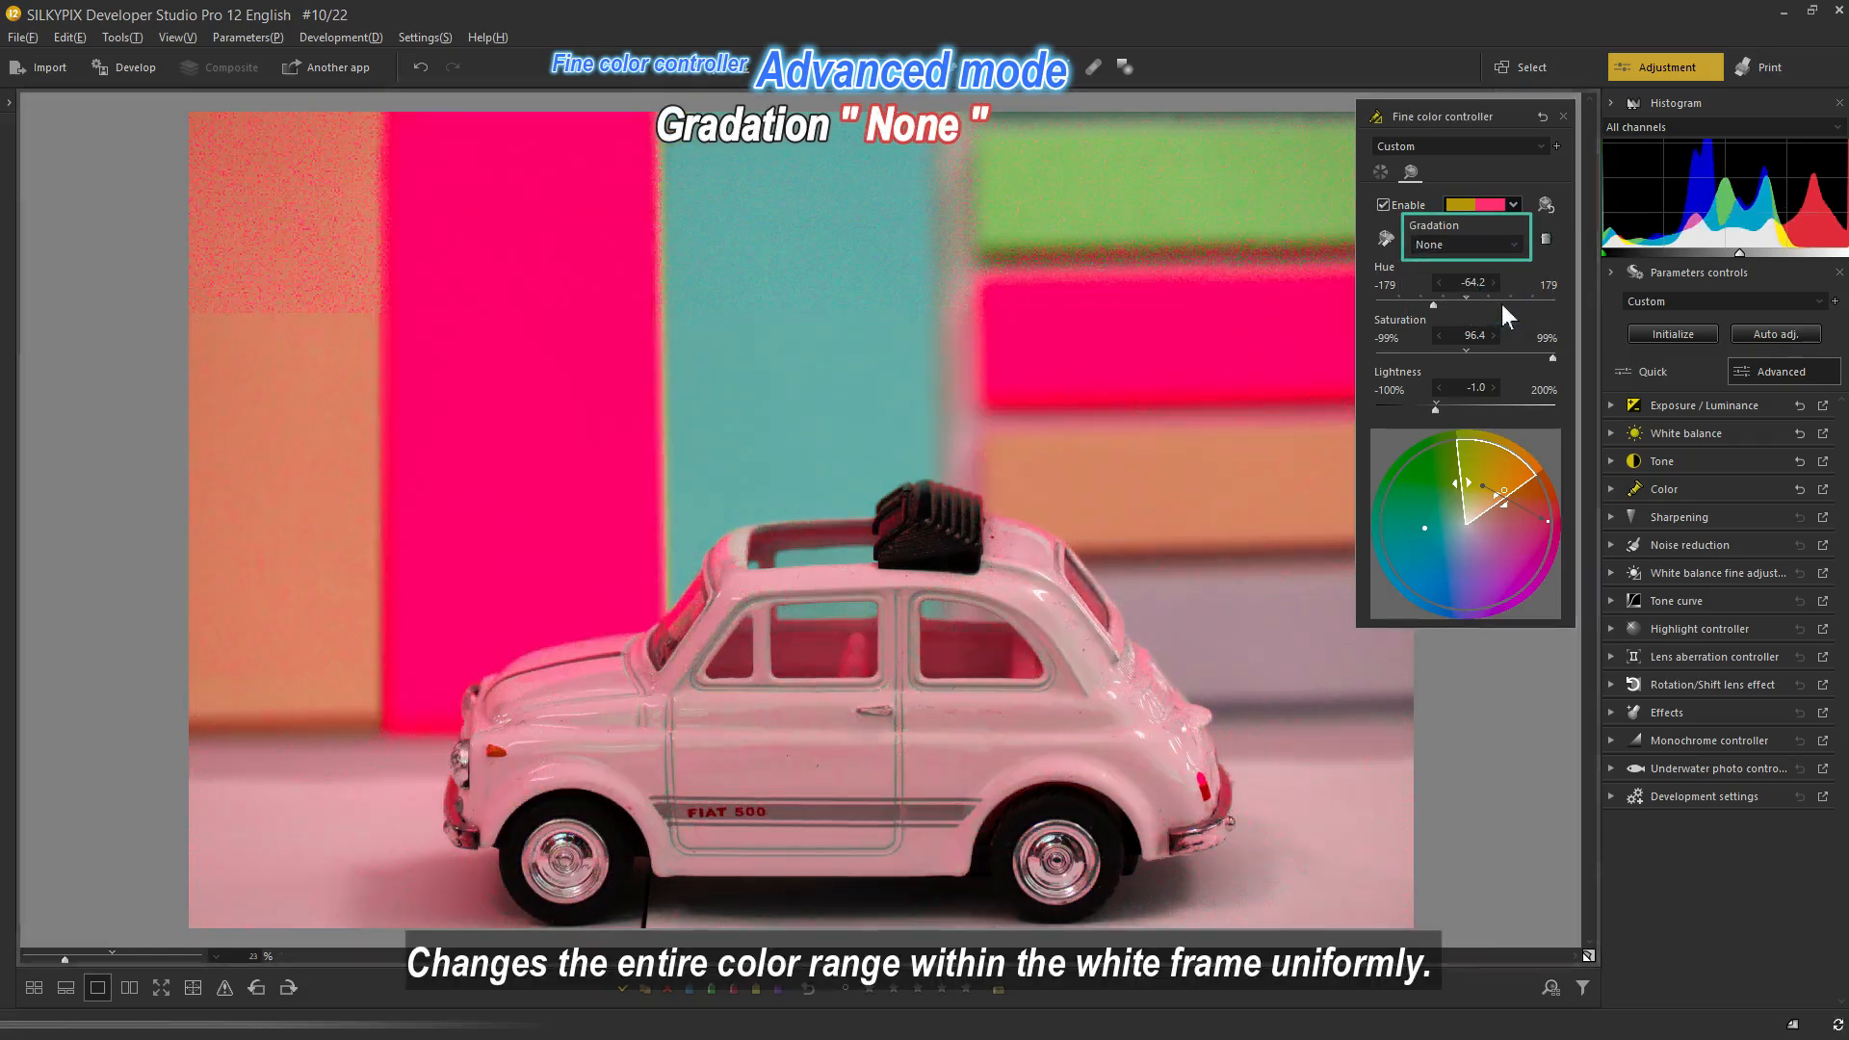
click(1512, 245)
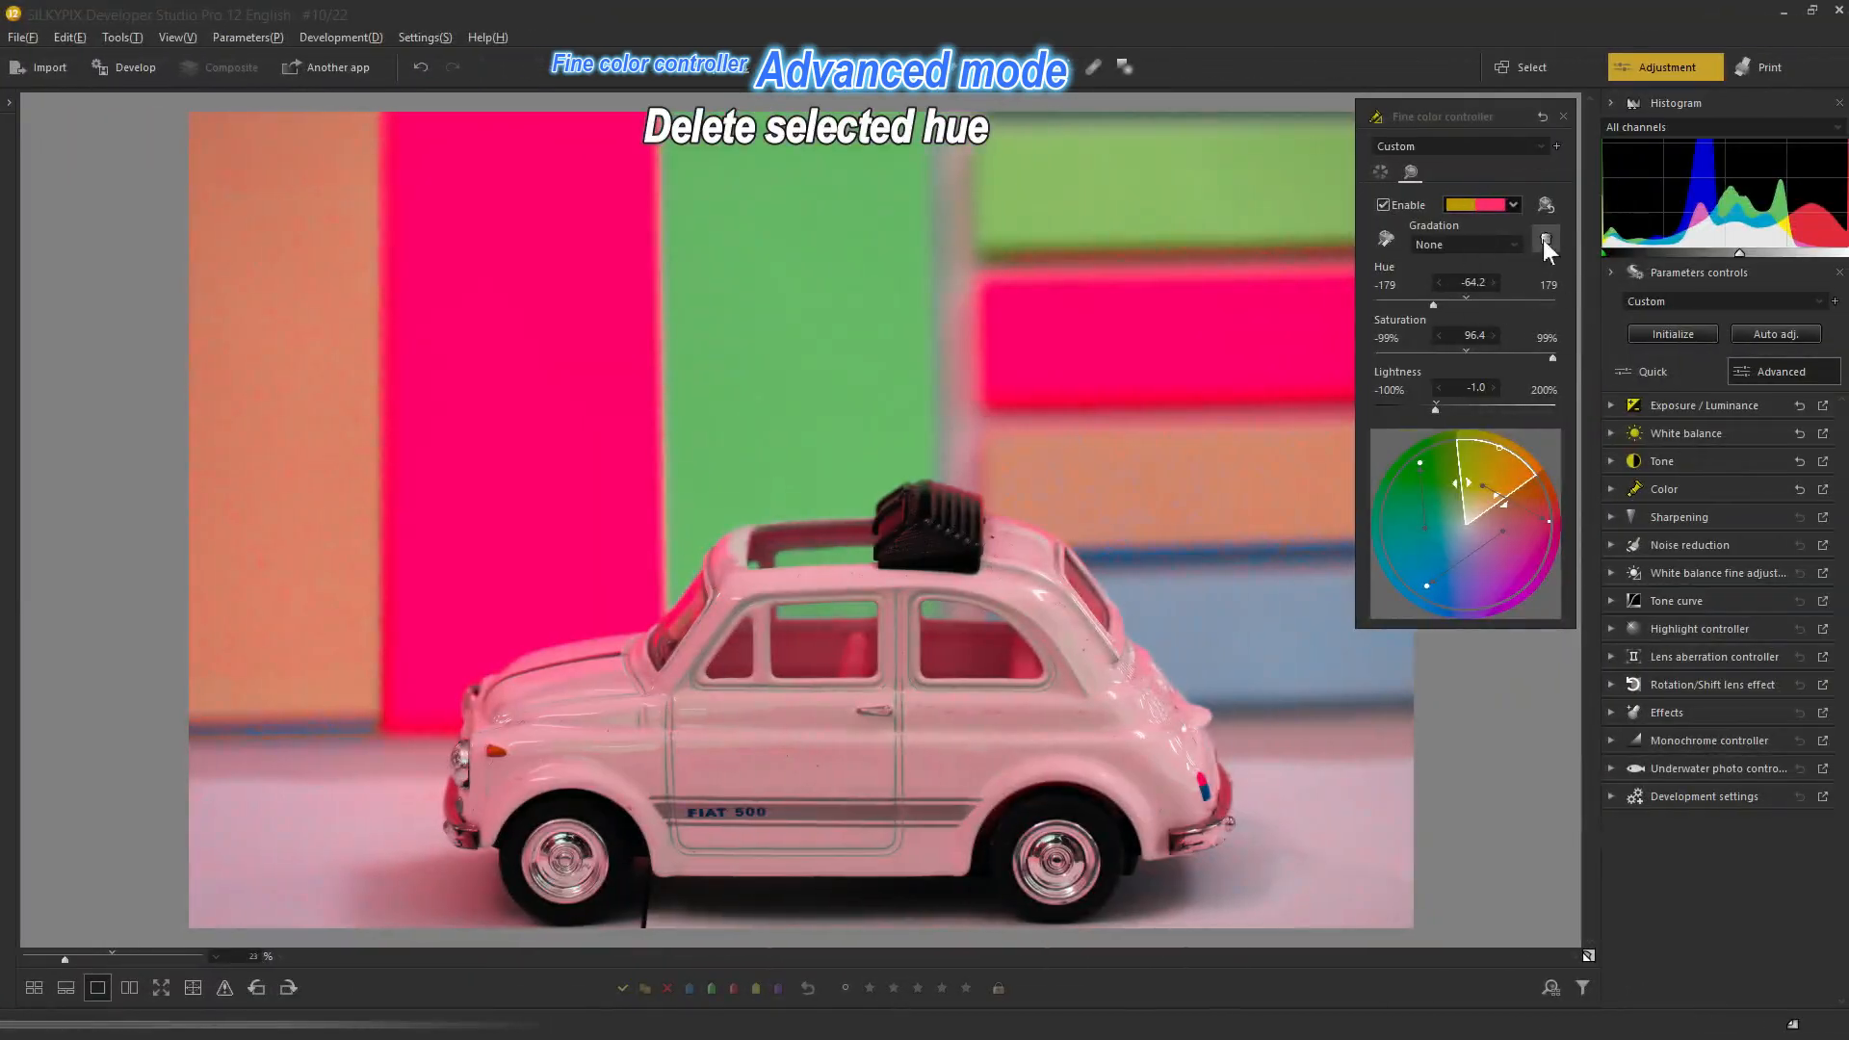
Step: Delete the selected yellow hue from the Advanced mode targets
click(1545, 239)
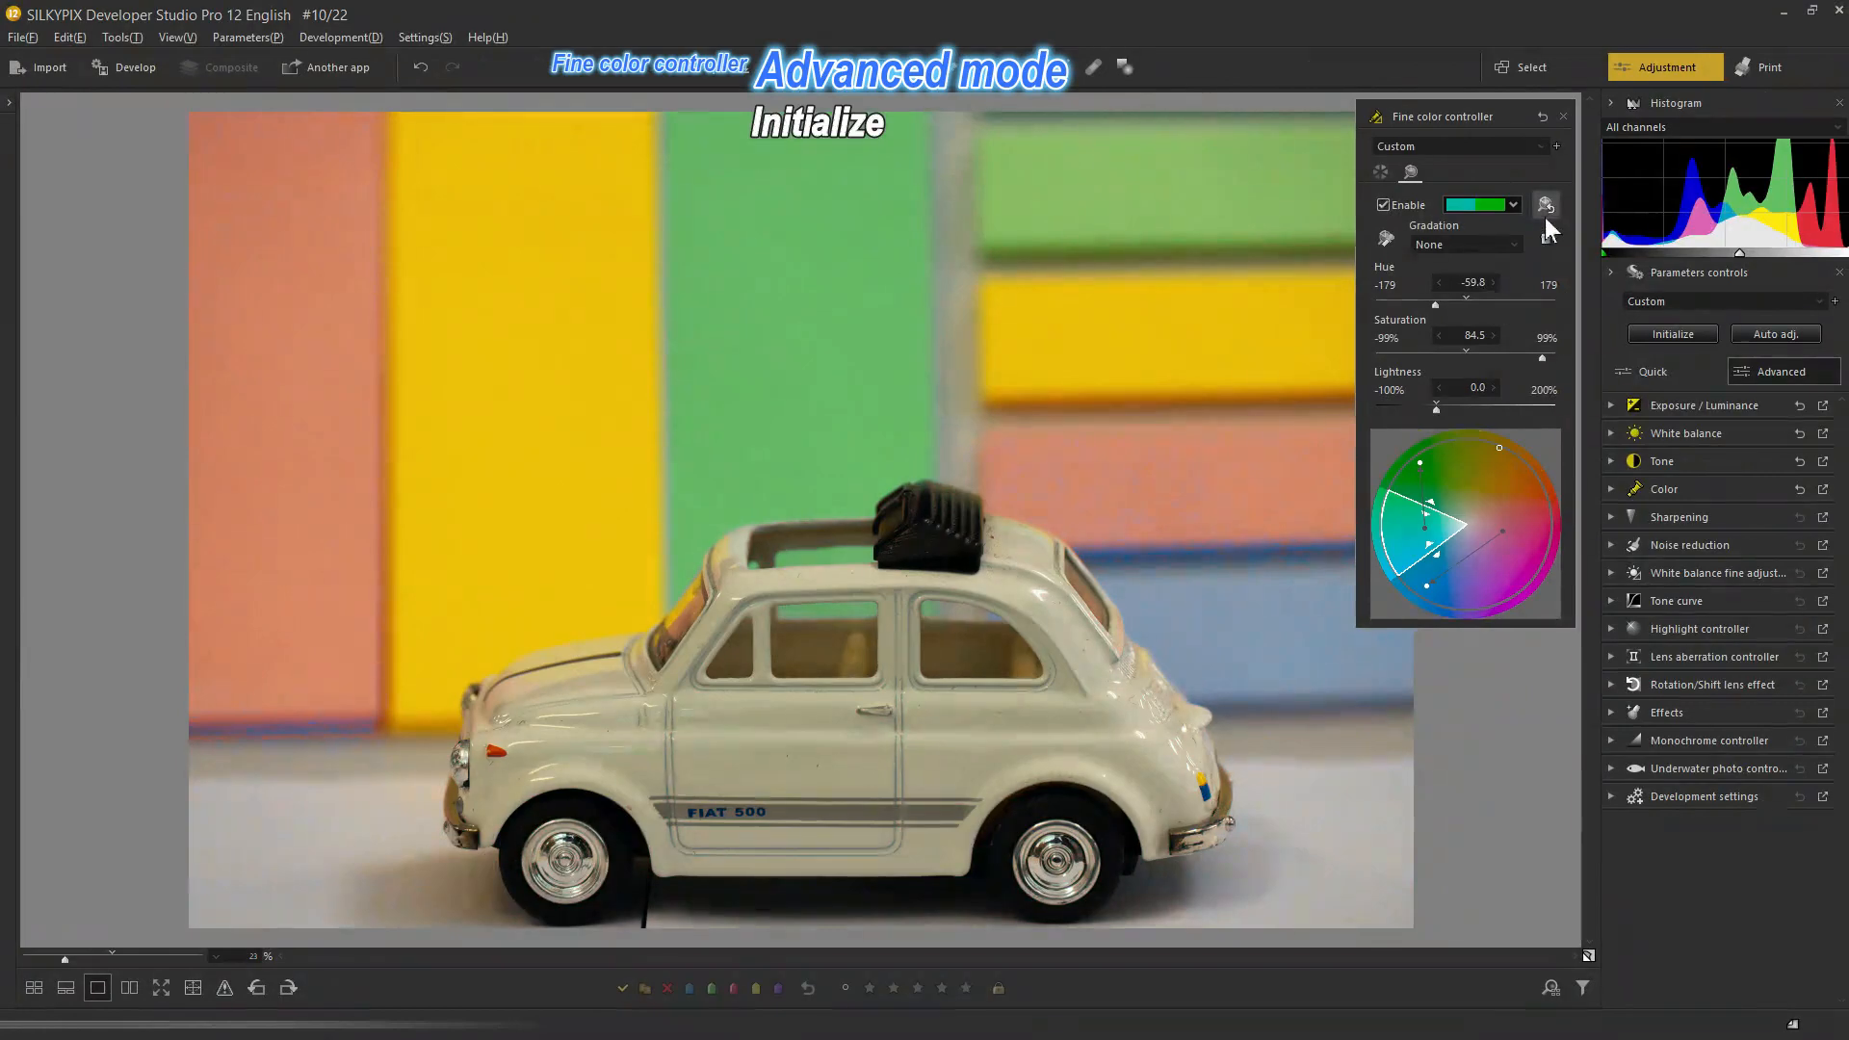
Step: Initialize all registered hue adjustments in Advanced mode for the toy car photo
click(1544, 208)
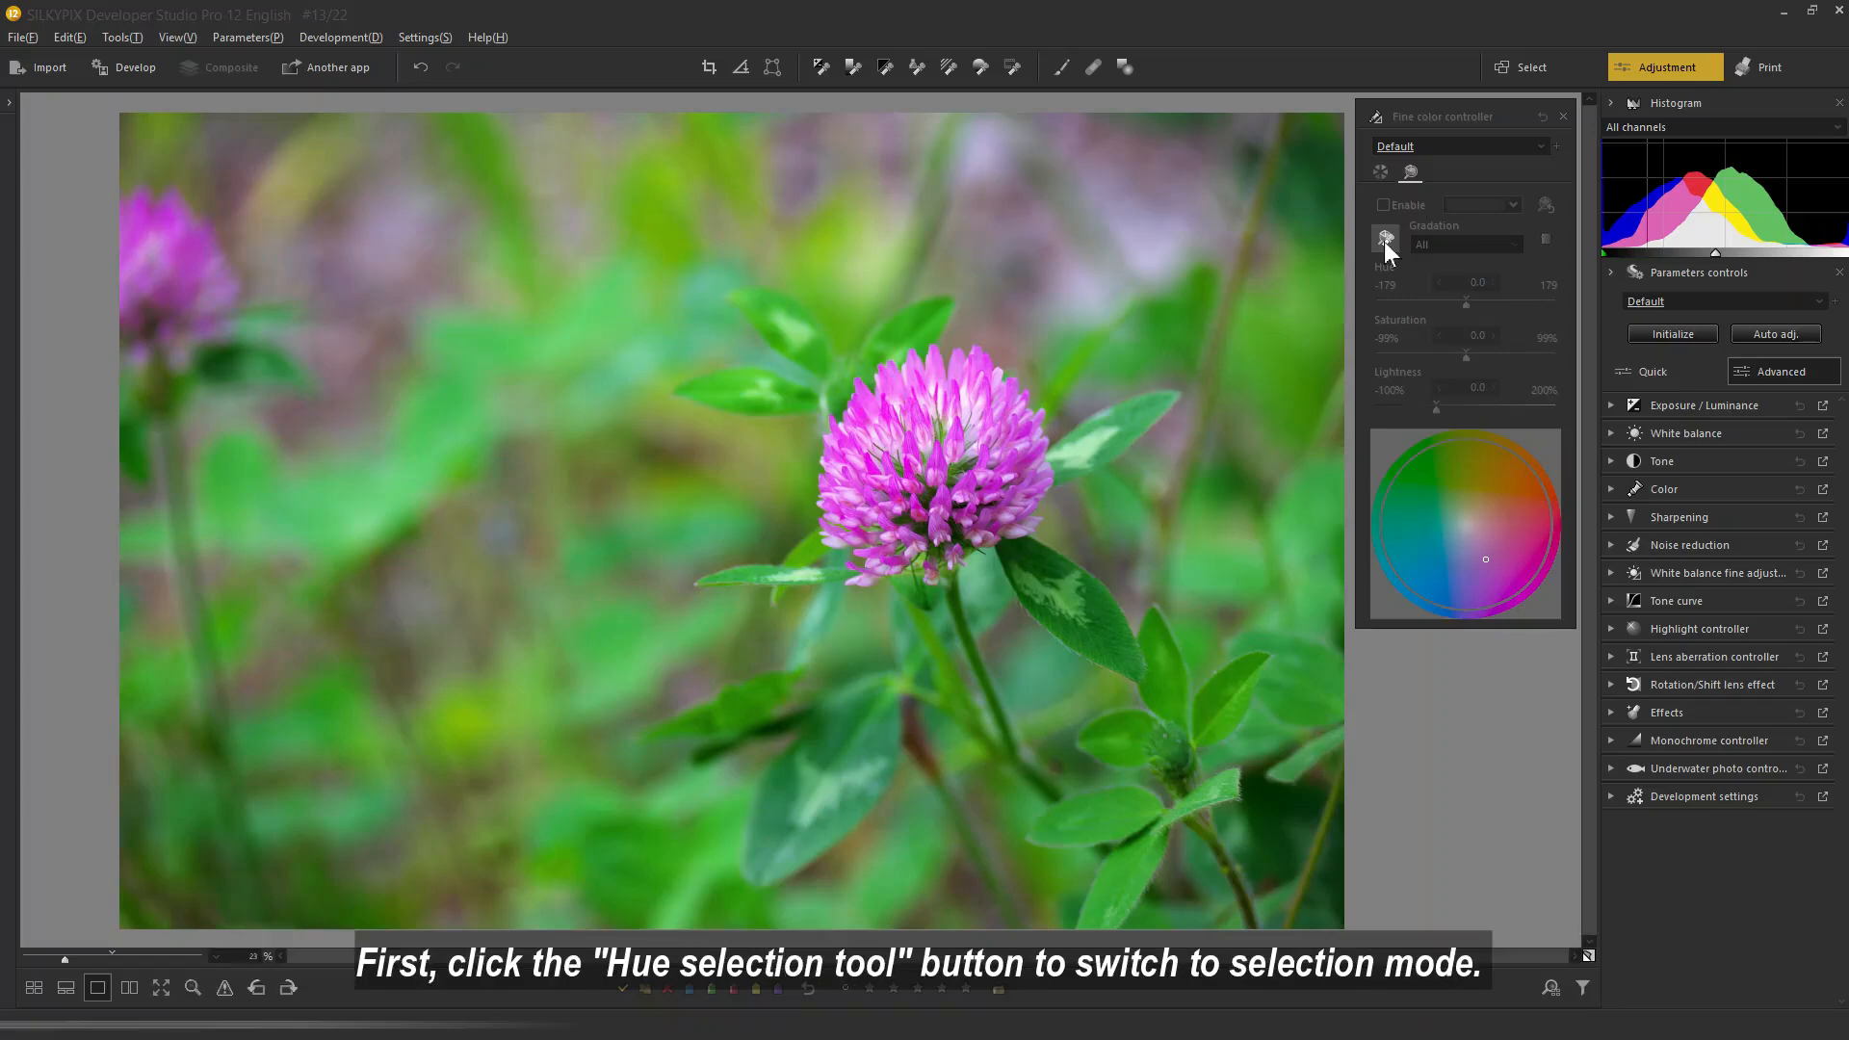
Step: Register the pink of the clover petals as the target hue in Advanced mode
click(1386, 239)
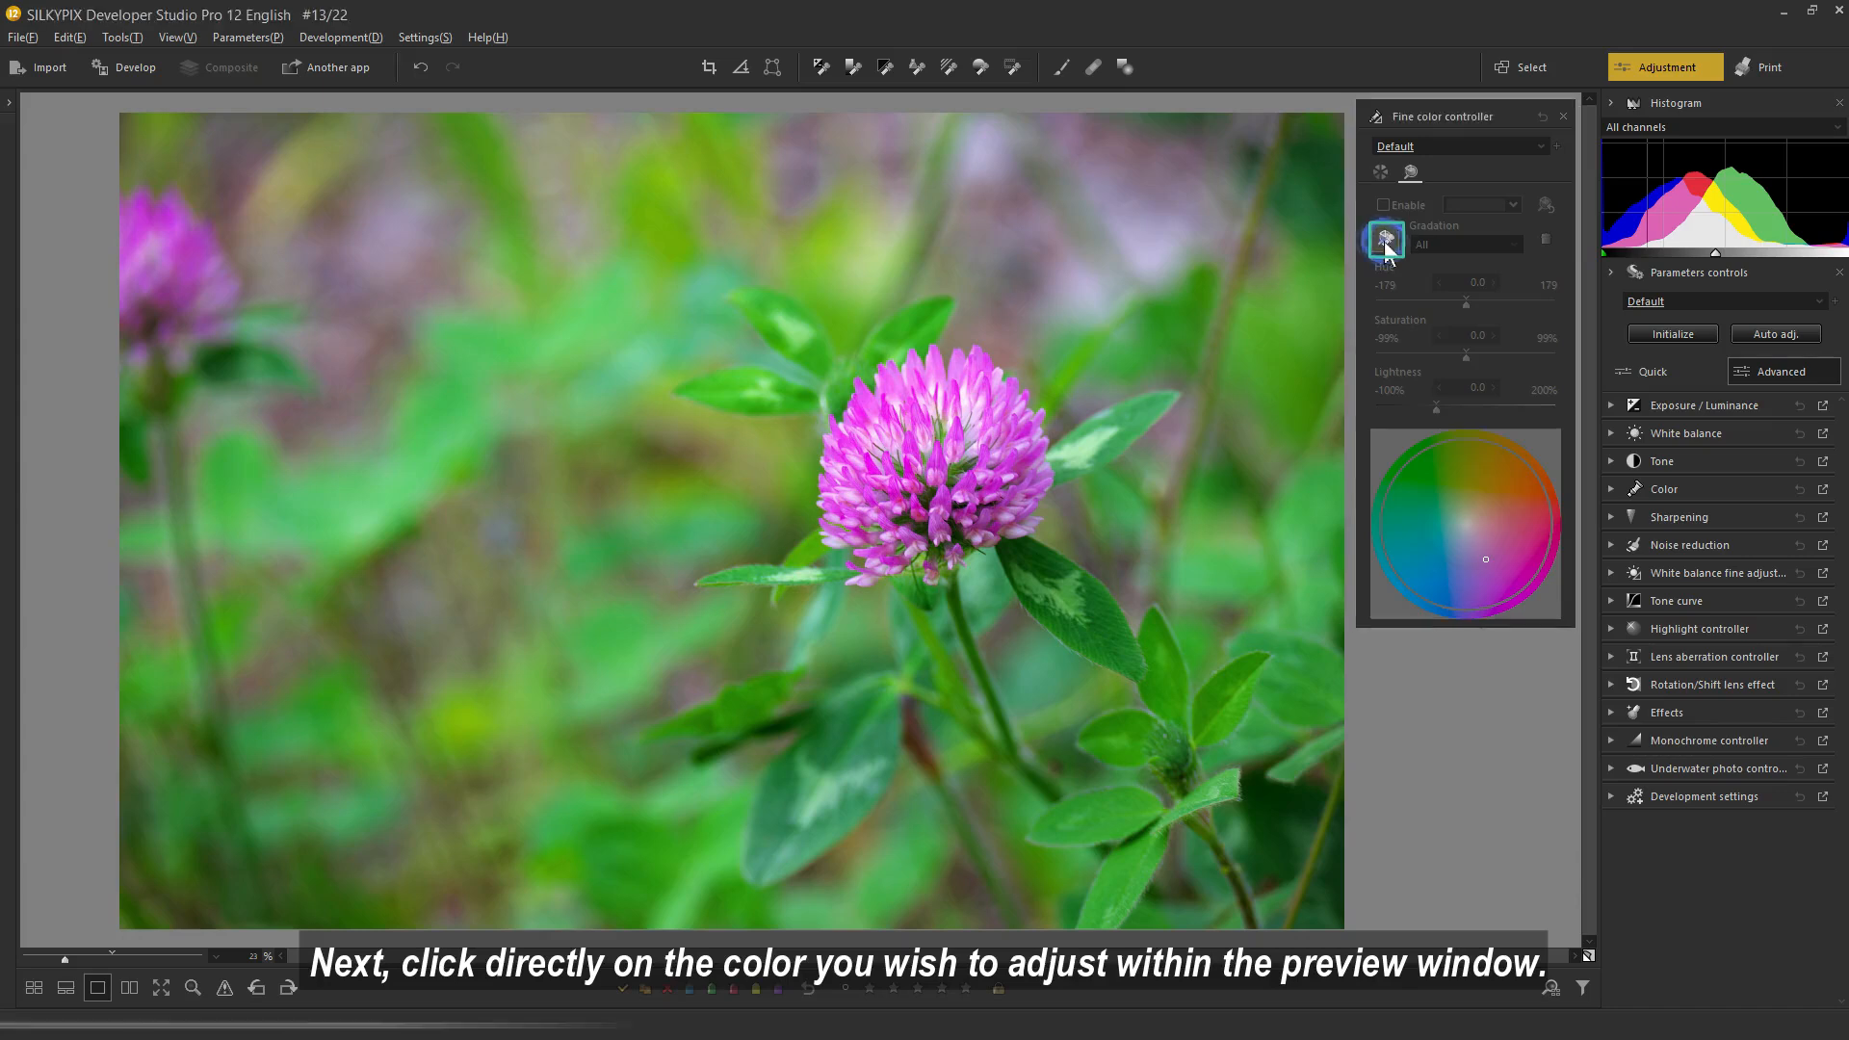
click(869, 471)
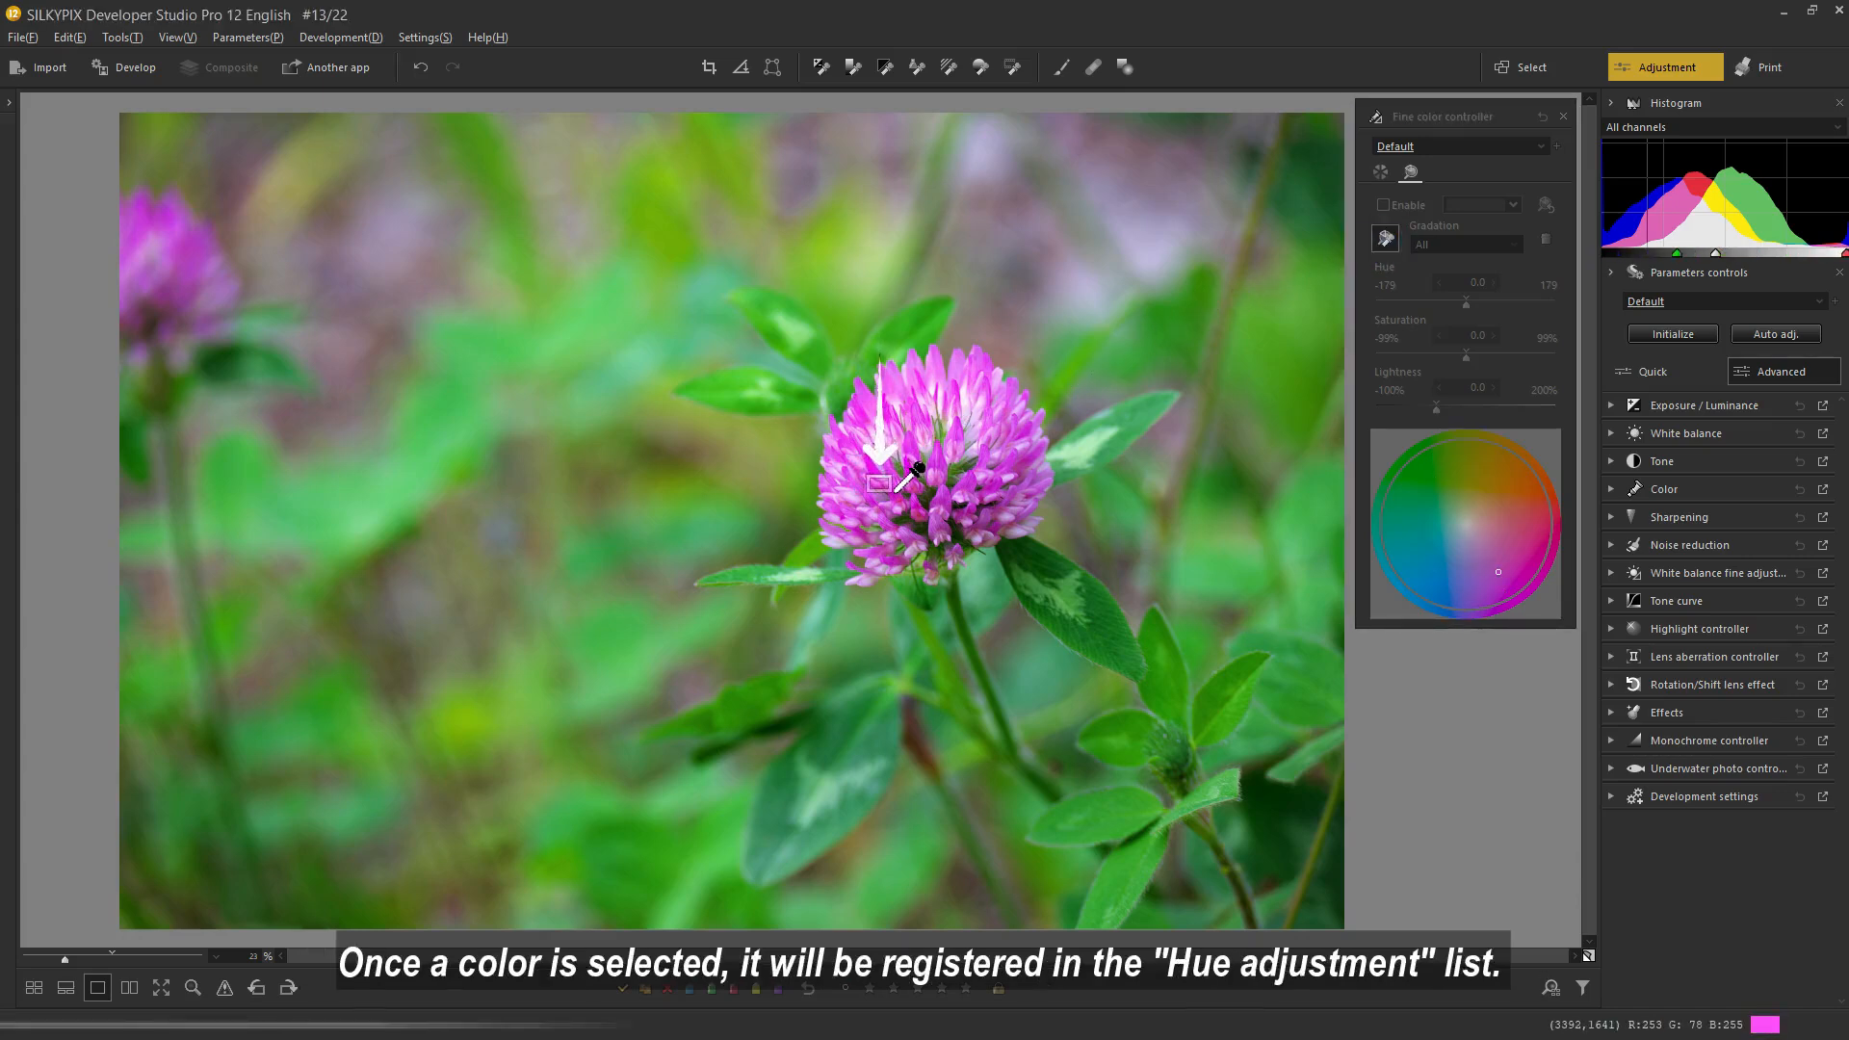
click(894, 499)
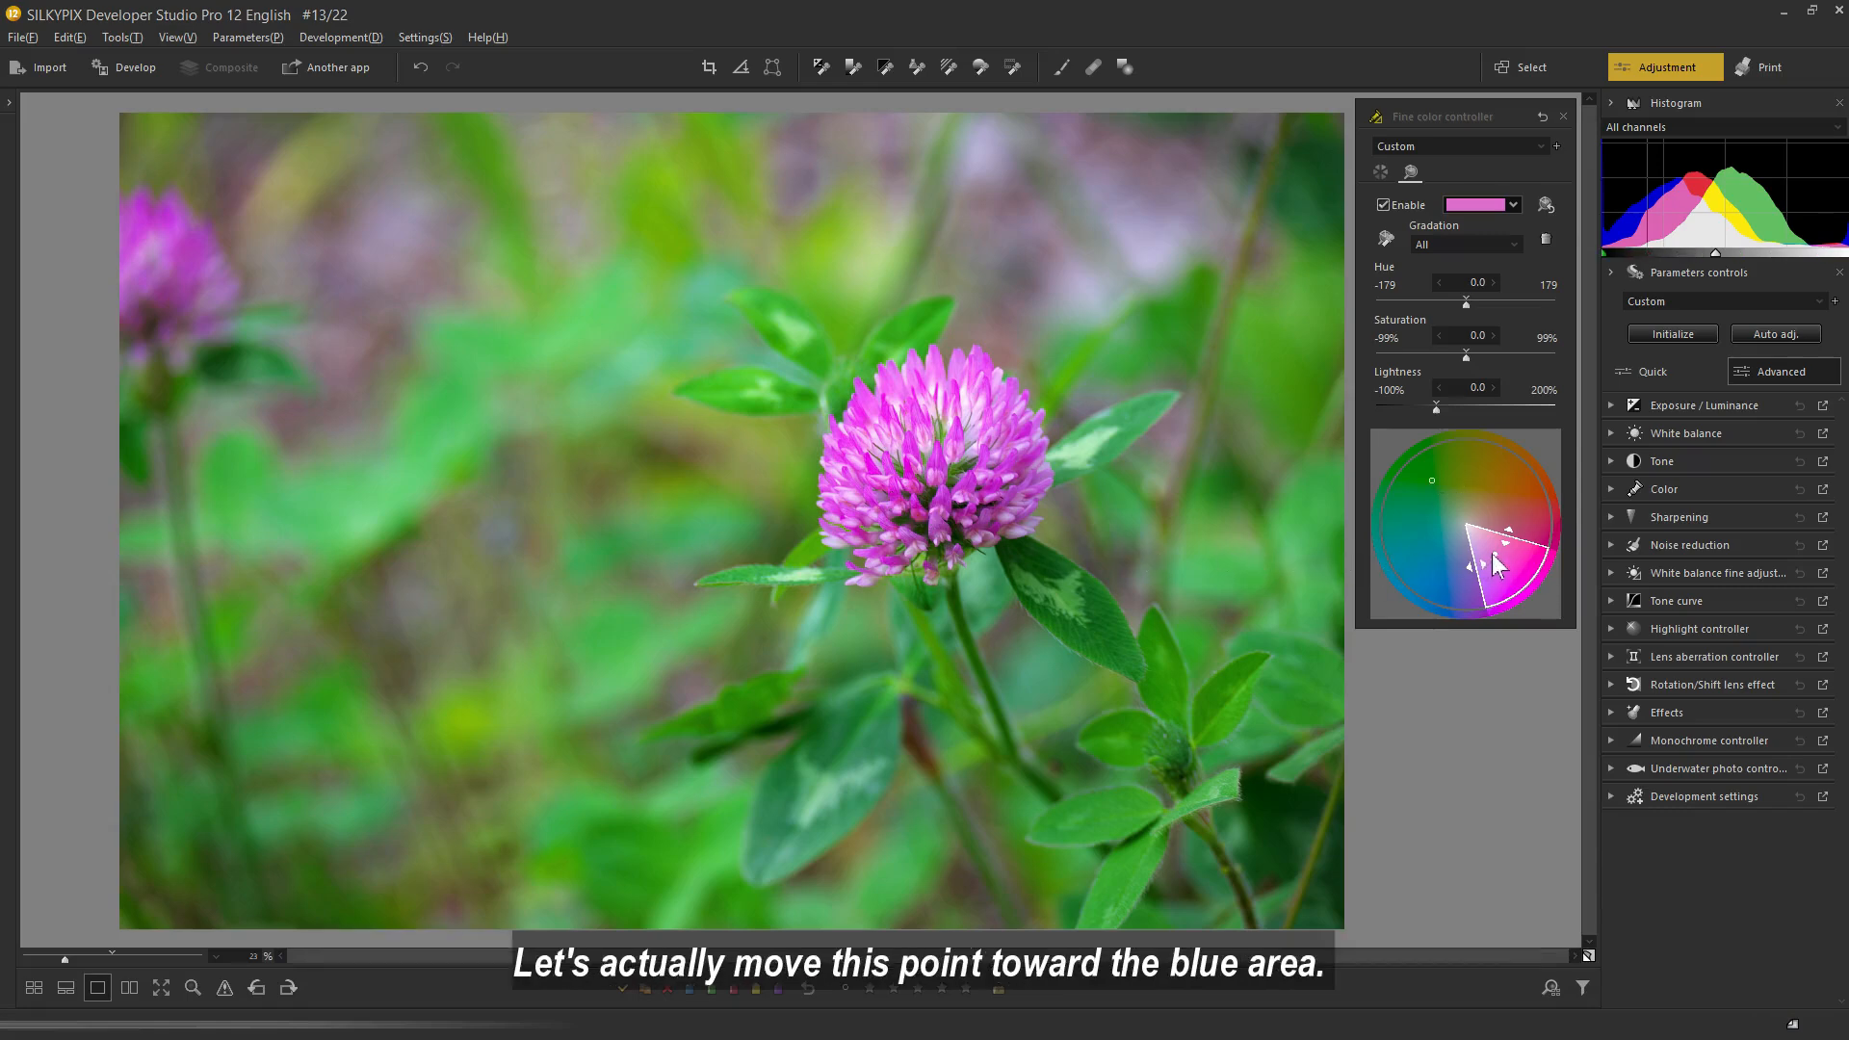
Step: Shift the petal pink to blue at hue about -95.3 and saturation about 28.3, and widen its color range
drag(1496, 564, 1426, 561)
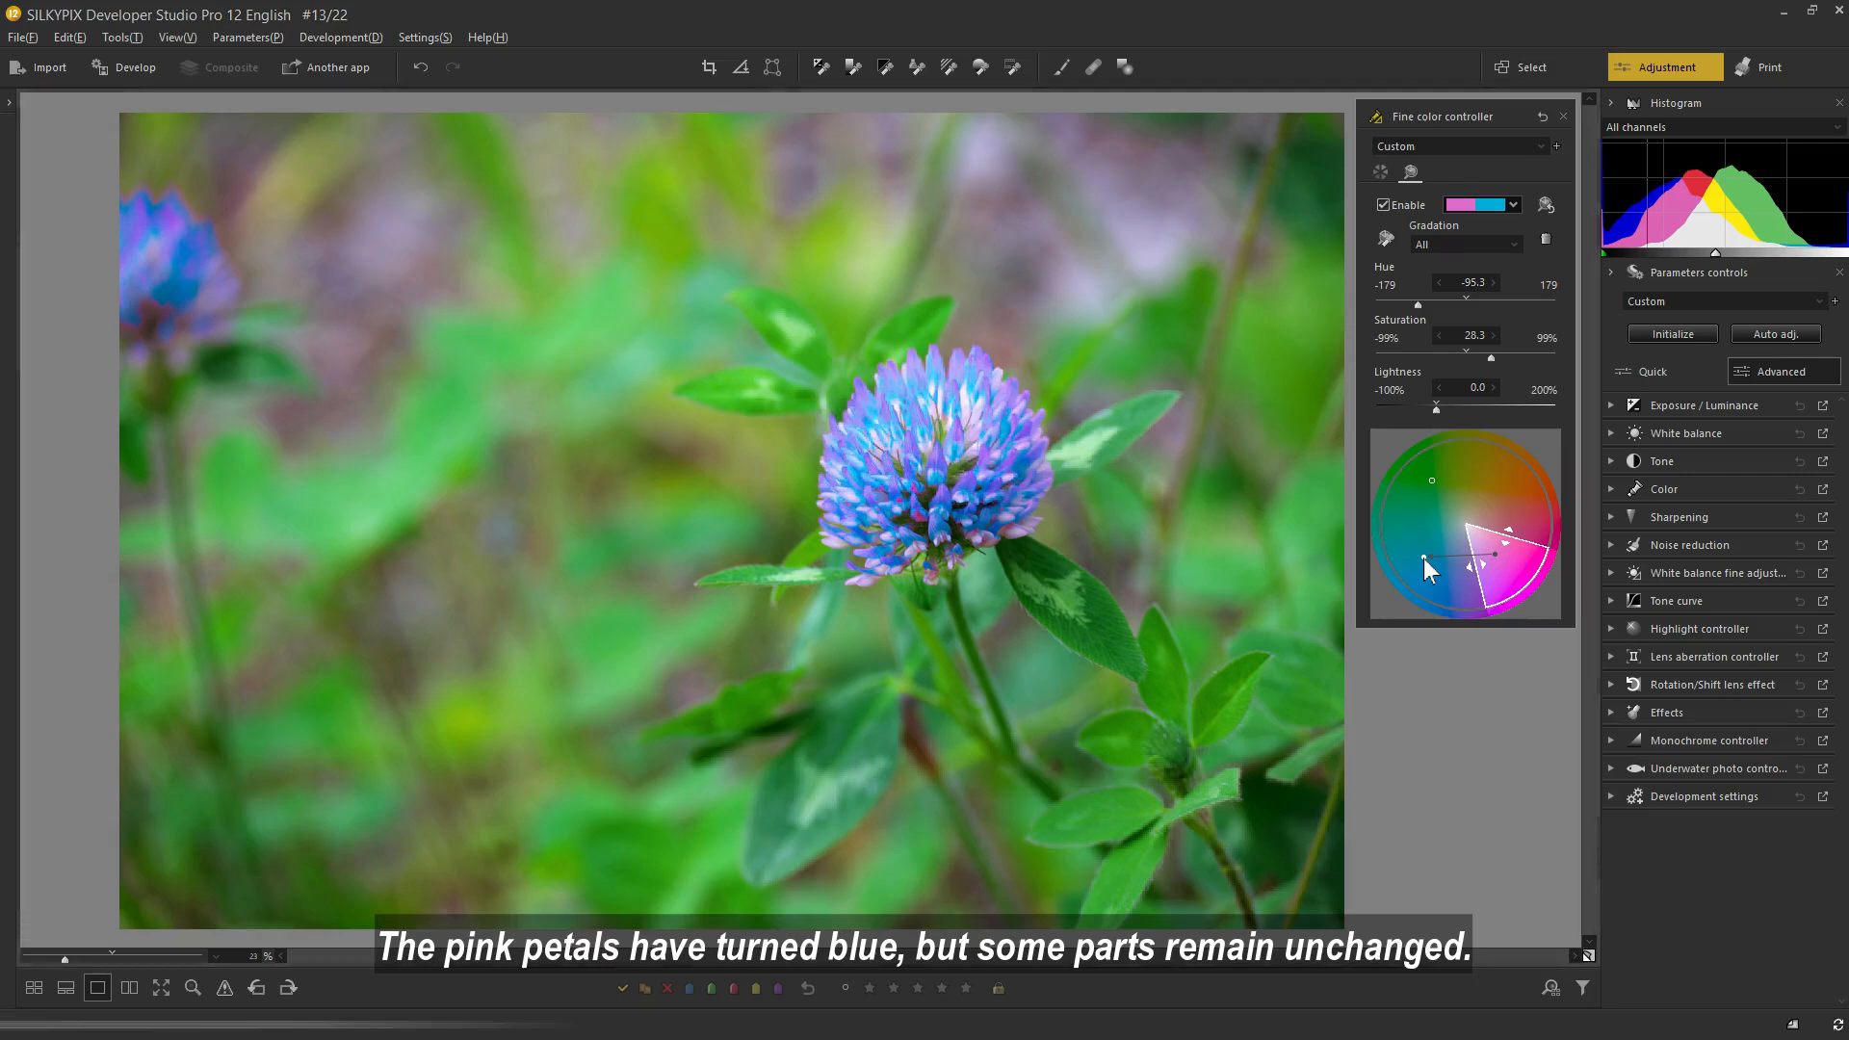
drag(1478, 580, 1527, 574)
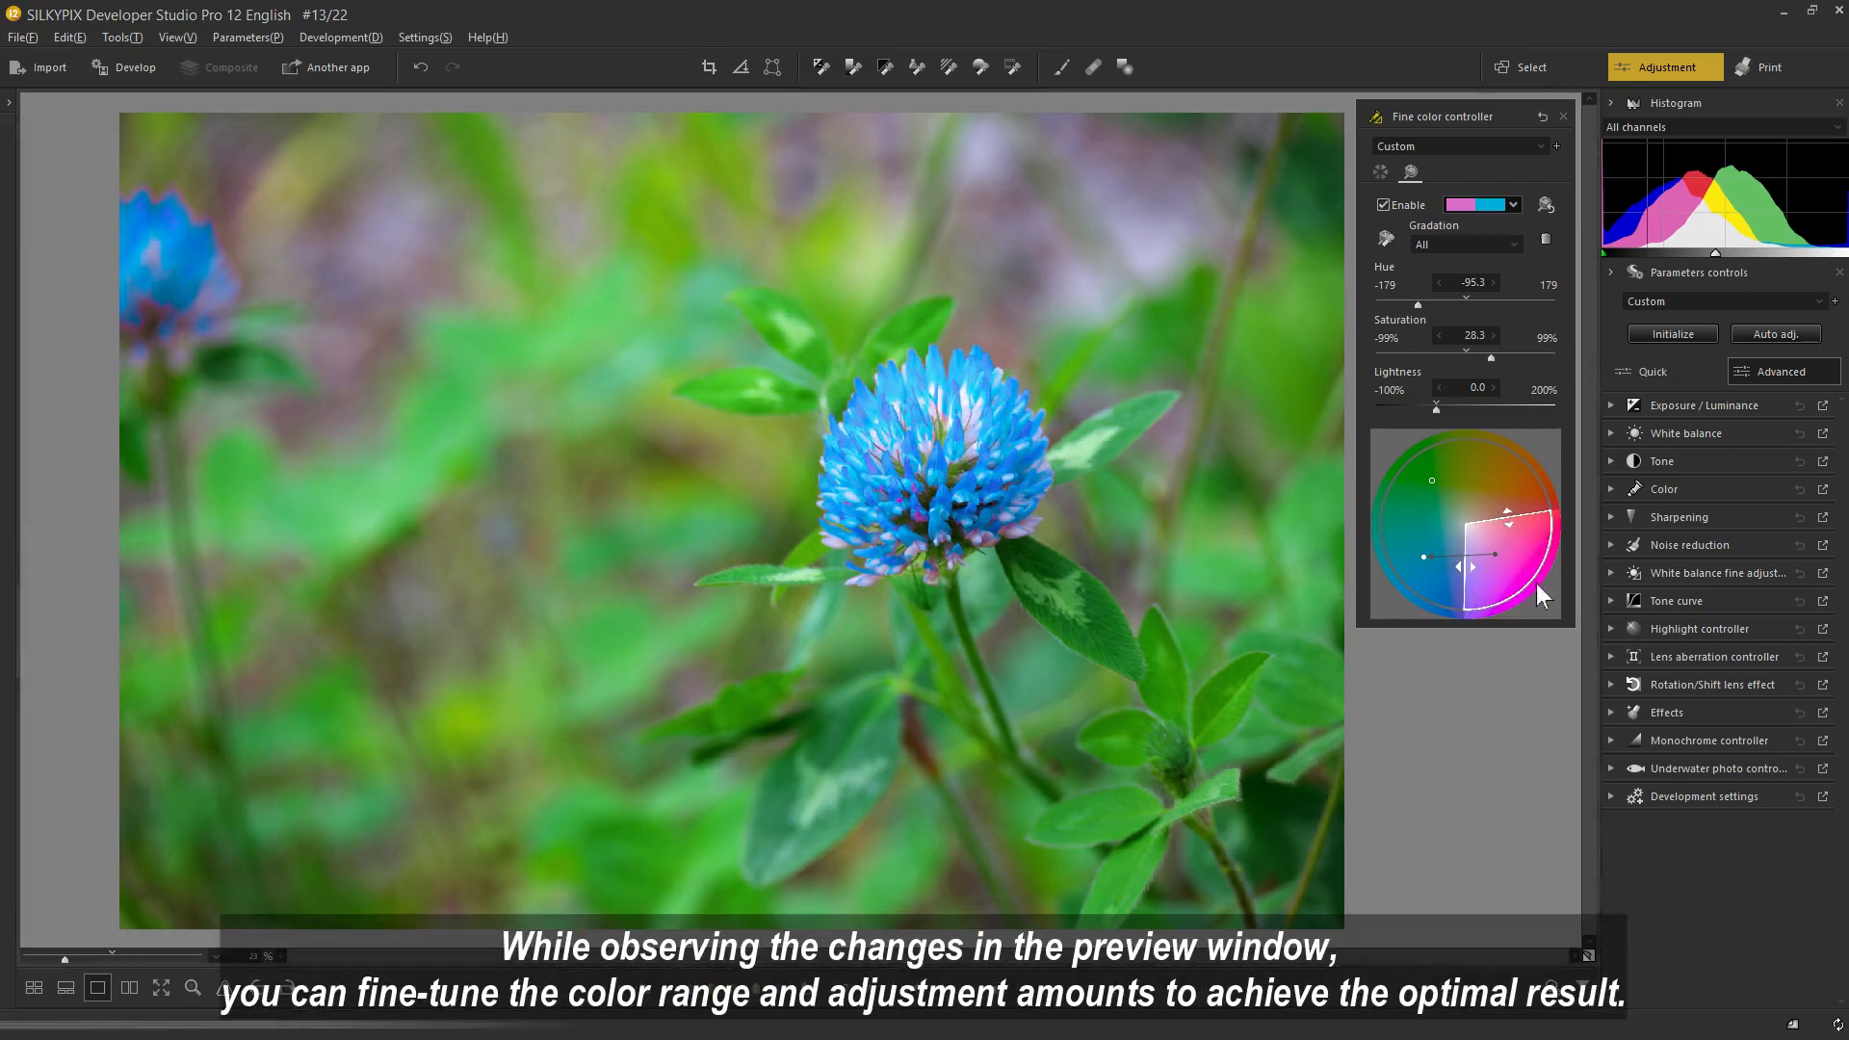
Step: Compare the Hue, Saturation and None gradations on the clover petals and settle on Saturation
click(1516, 242)
click(1507, 281)
click(1506, 245)
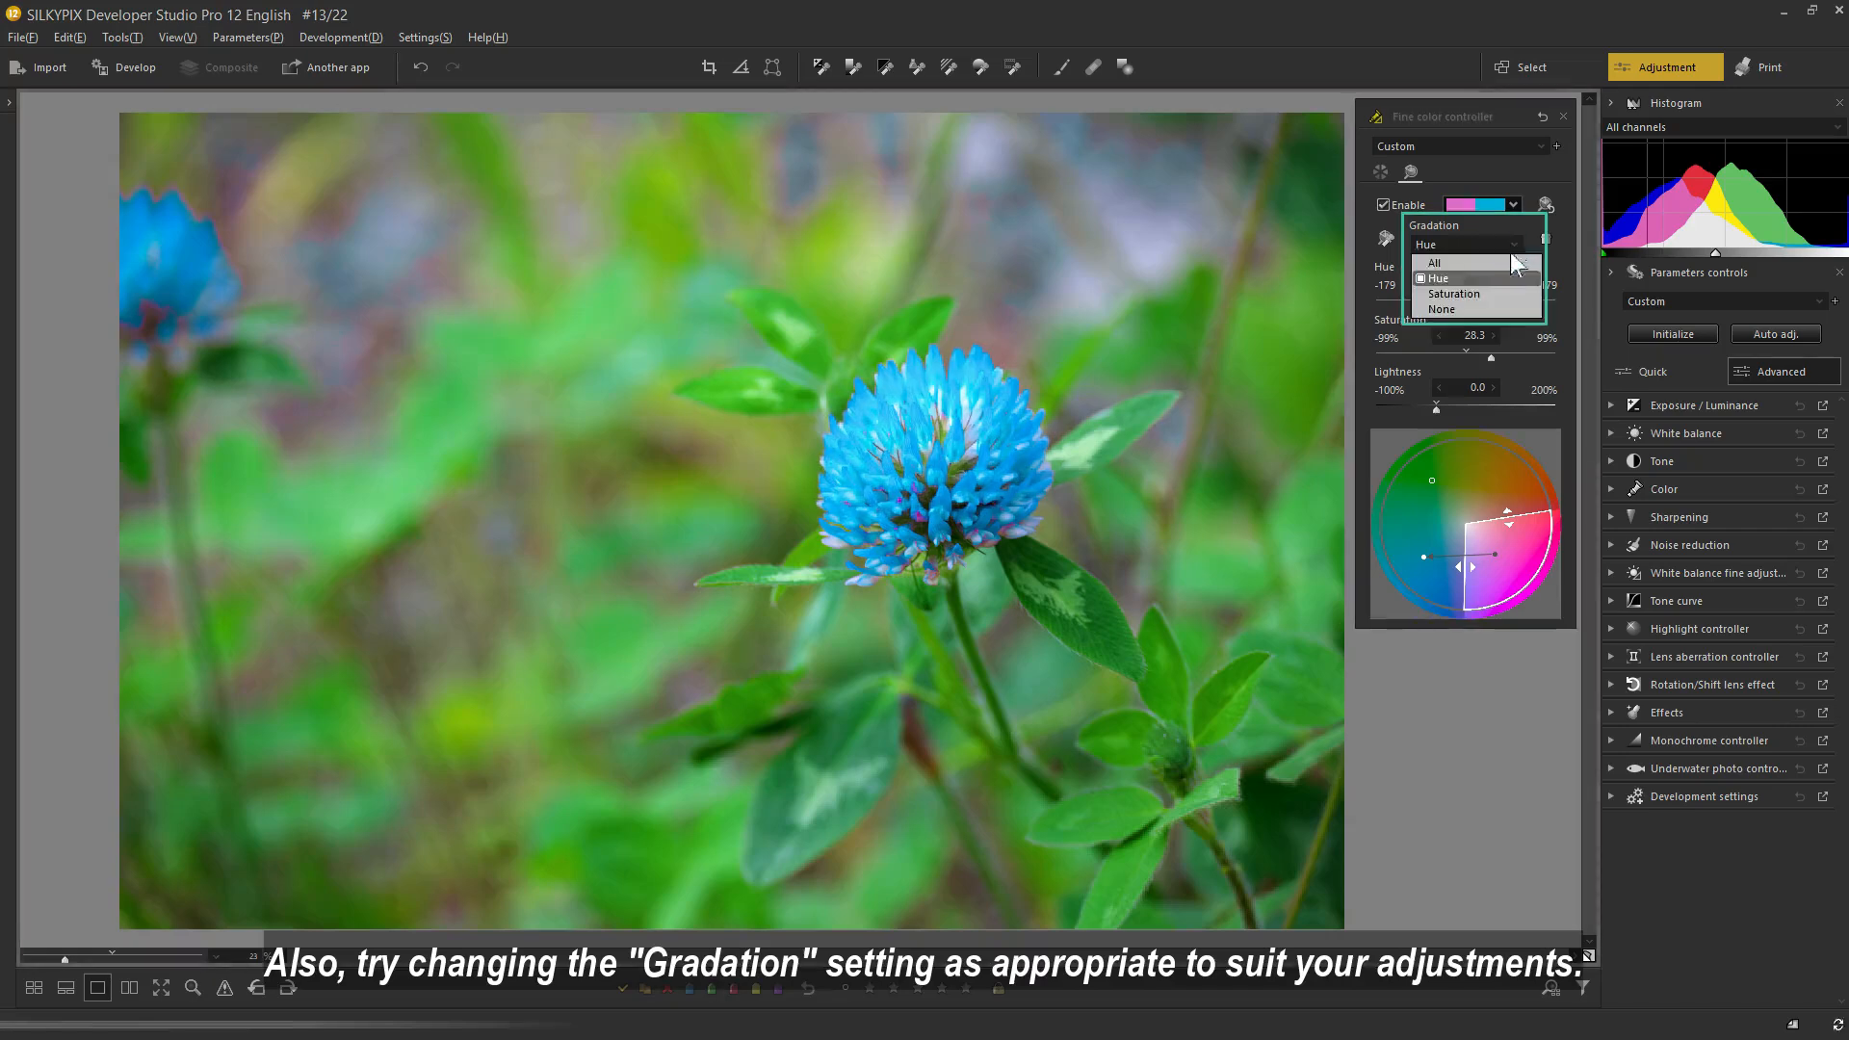
click(1506, 290)
click(1510, 245)
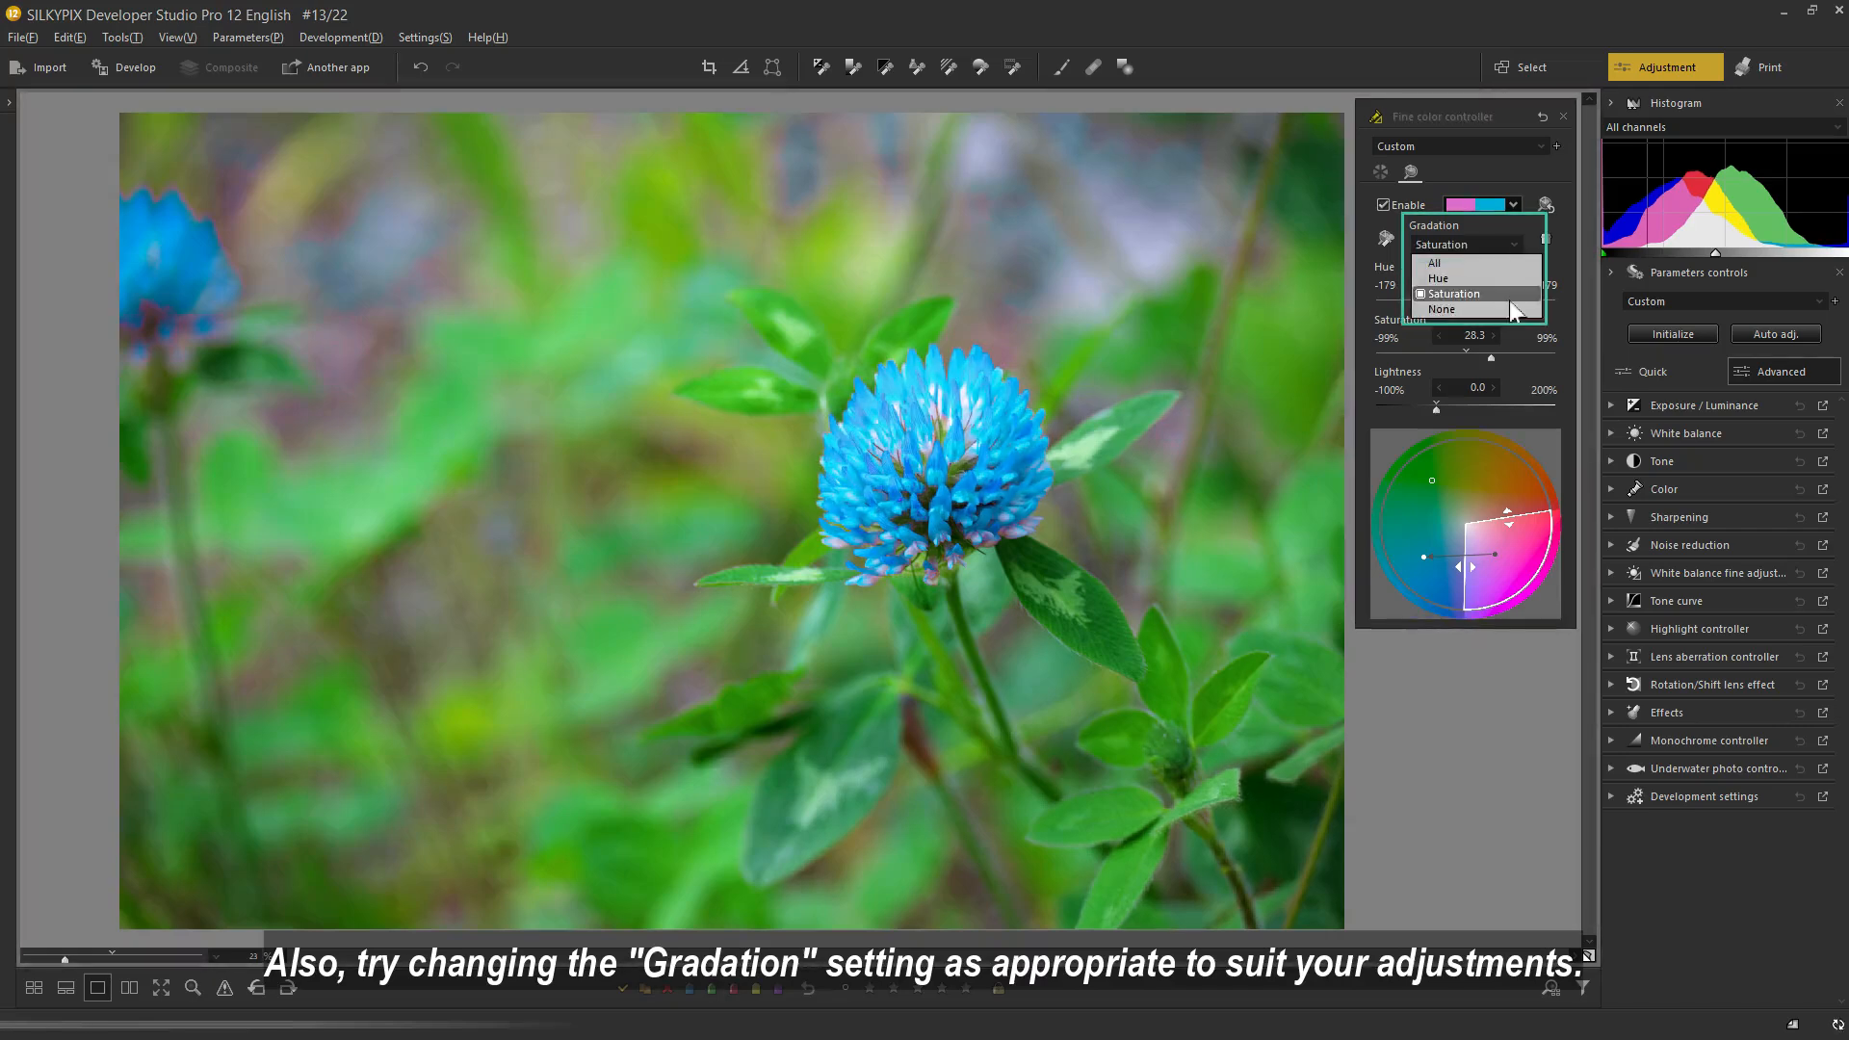
click(1514, 316)
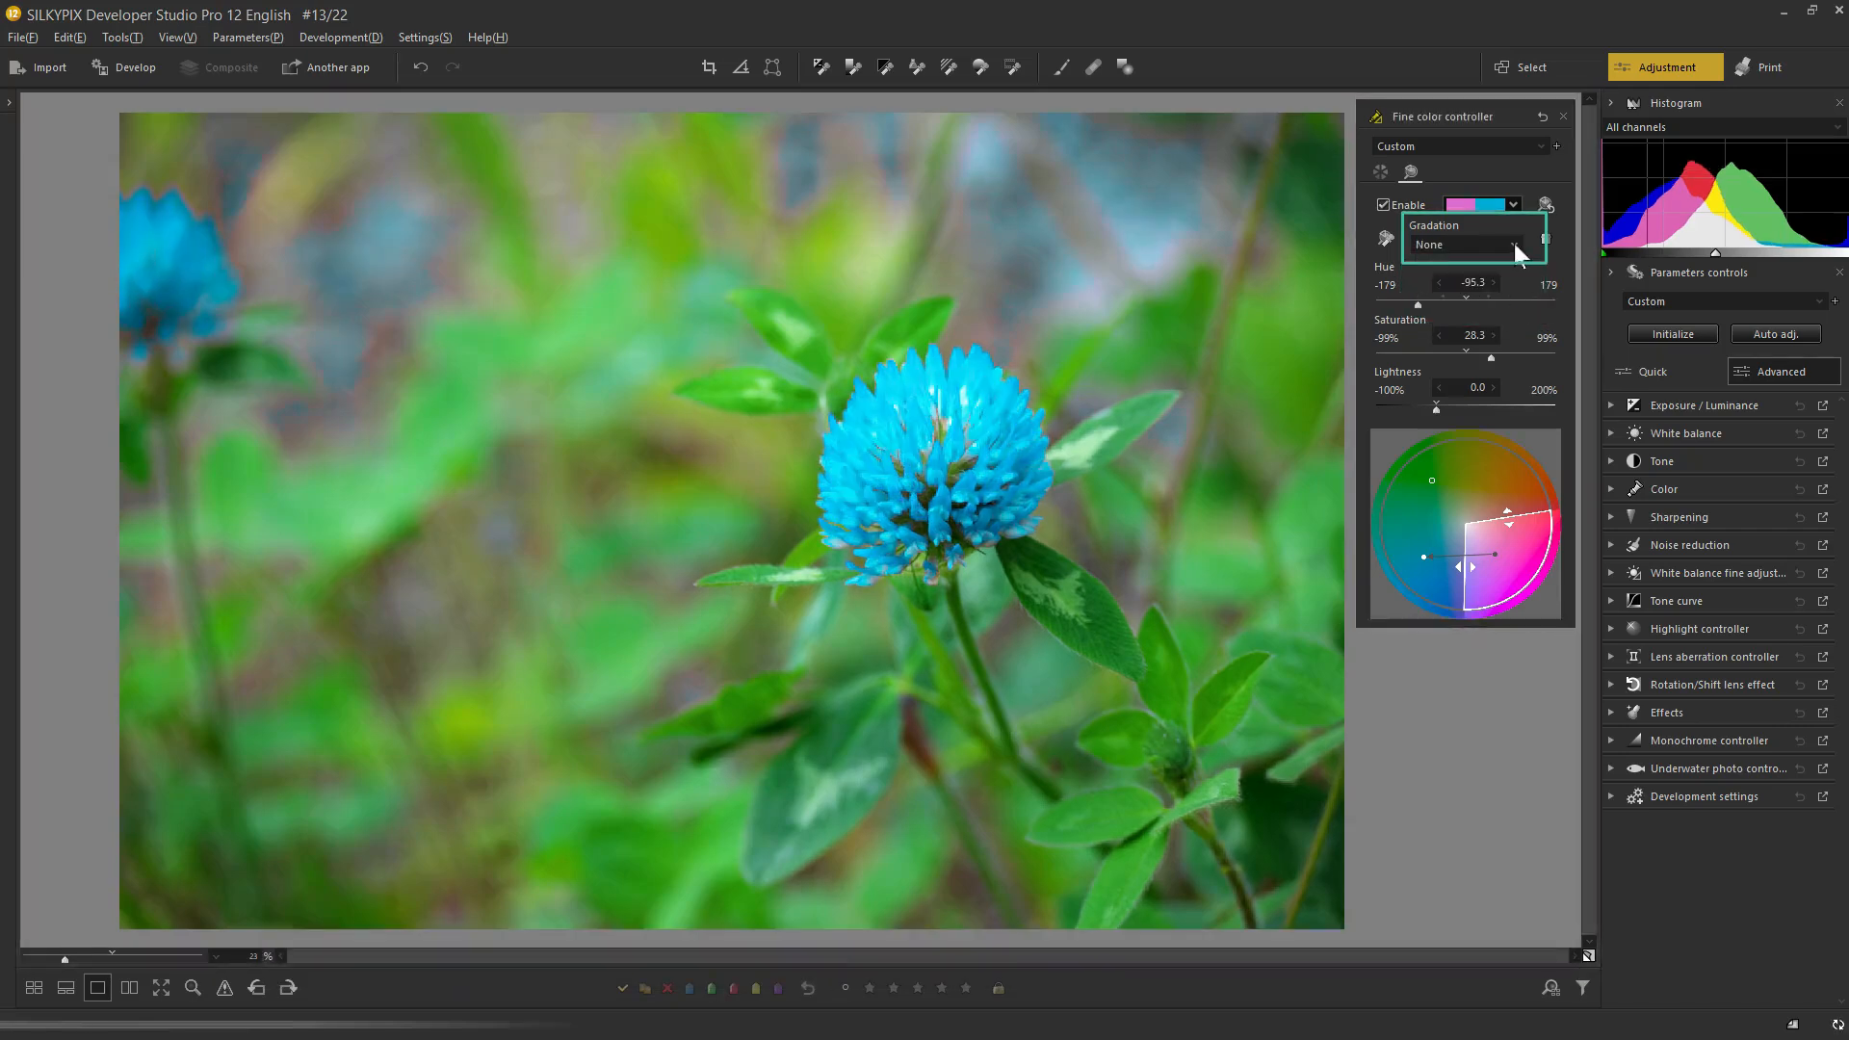
click(1514, 244)
click(1506, 295)
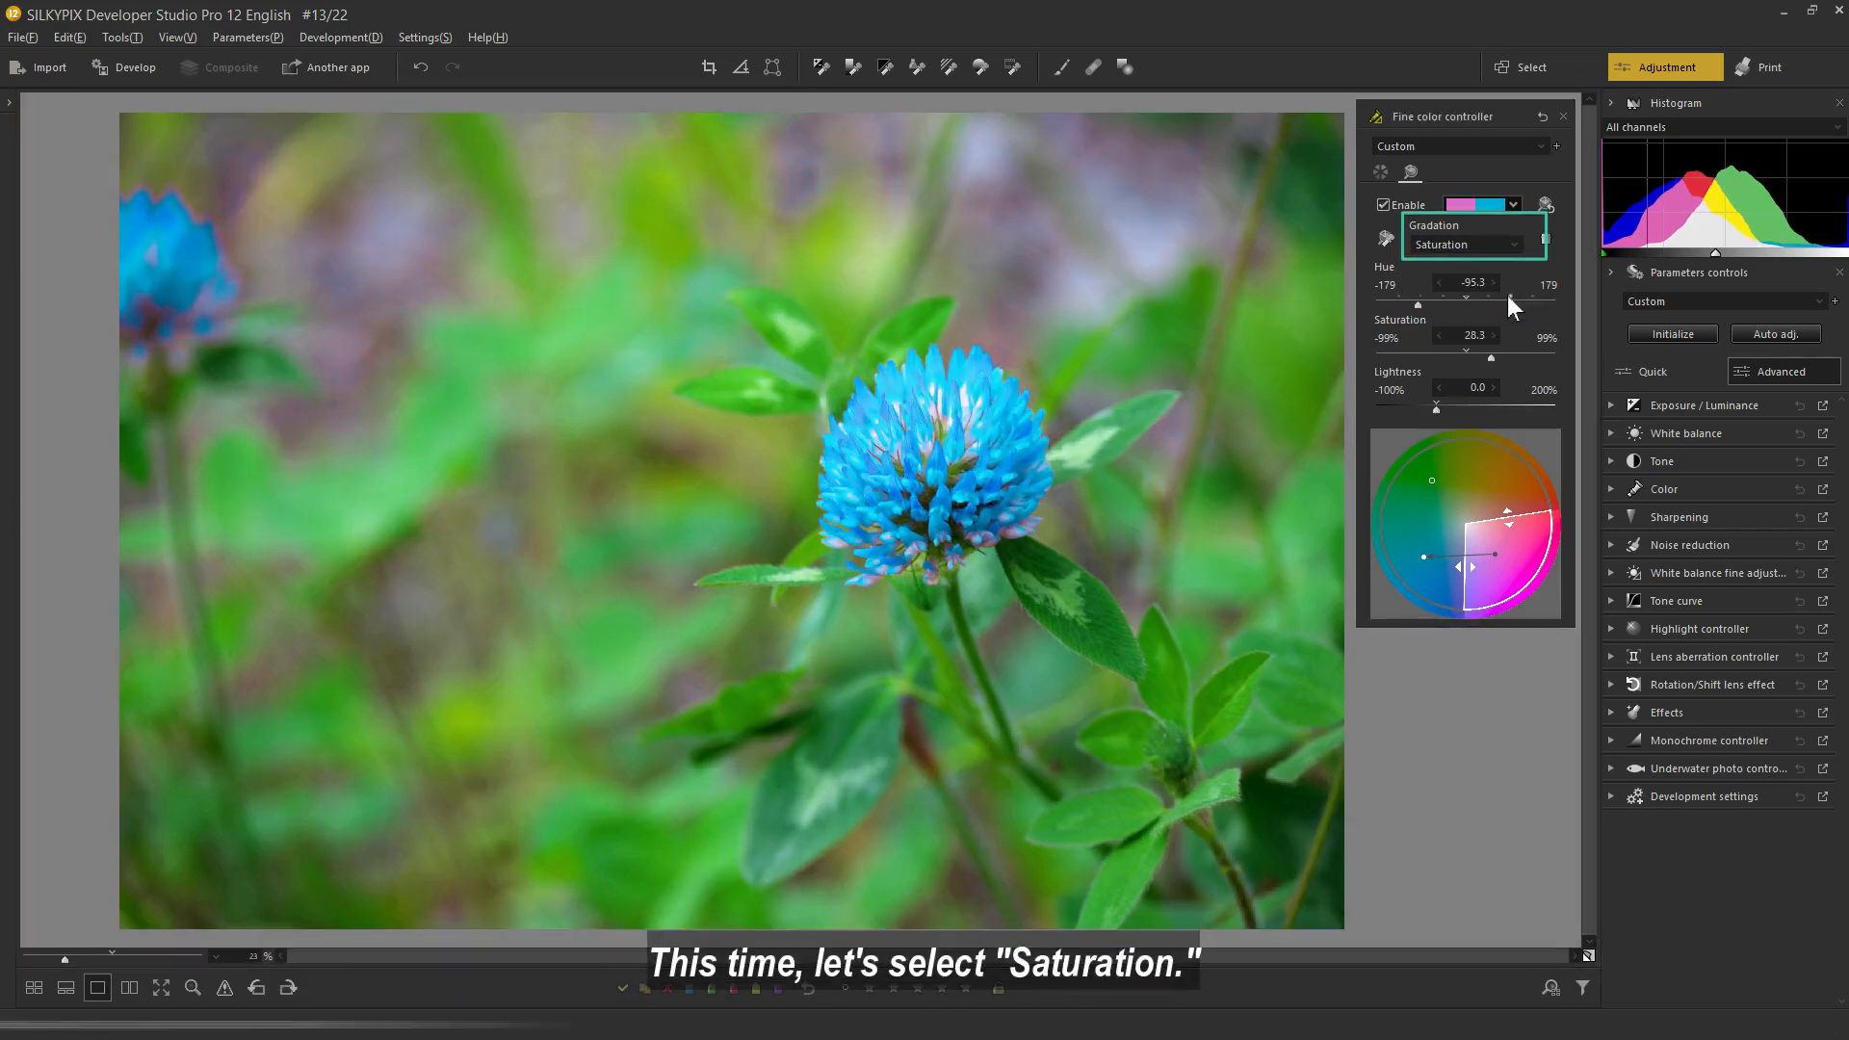
Step: Set the petal color's lightness to about 2.0 and move its source color point slightly toward the color circle's center
mouse_move(1458, 408)
mouse_down()
mouse_move(1423, 408)
mouse_move(1440, 409)
mouse_up()
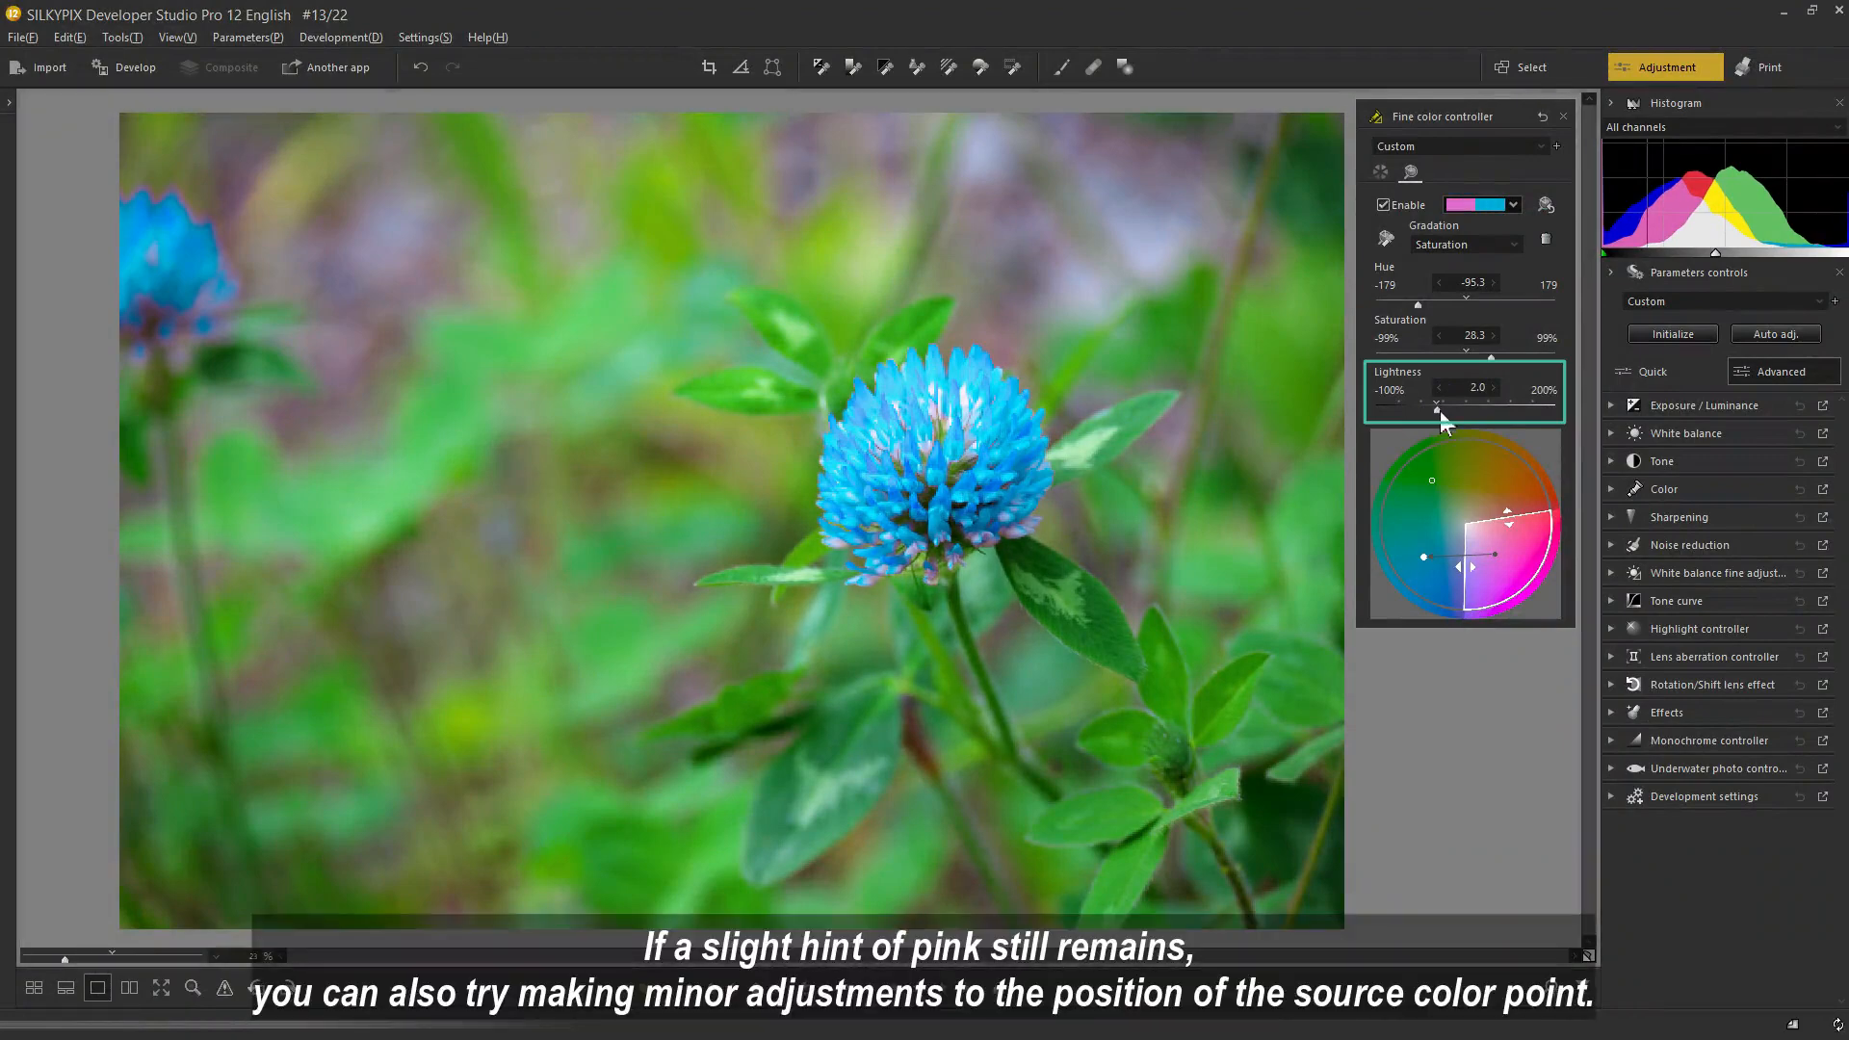
drag(1494, 553, 1487, 547)
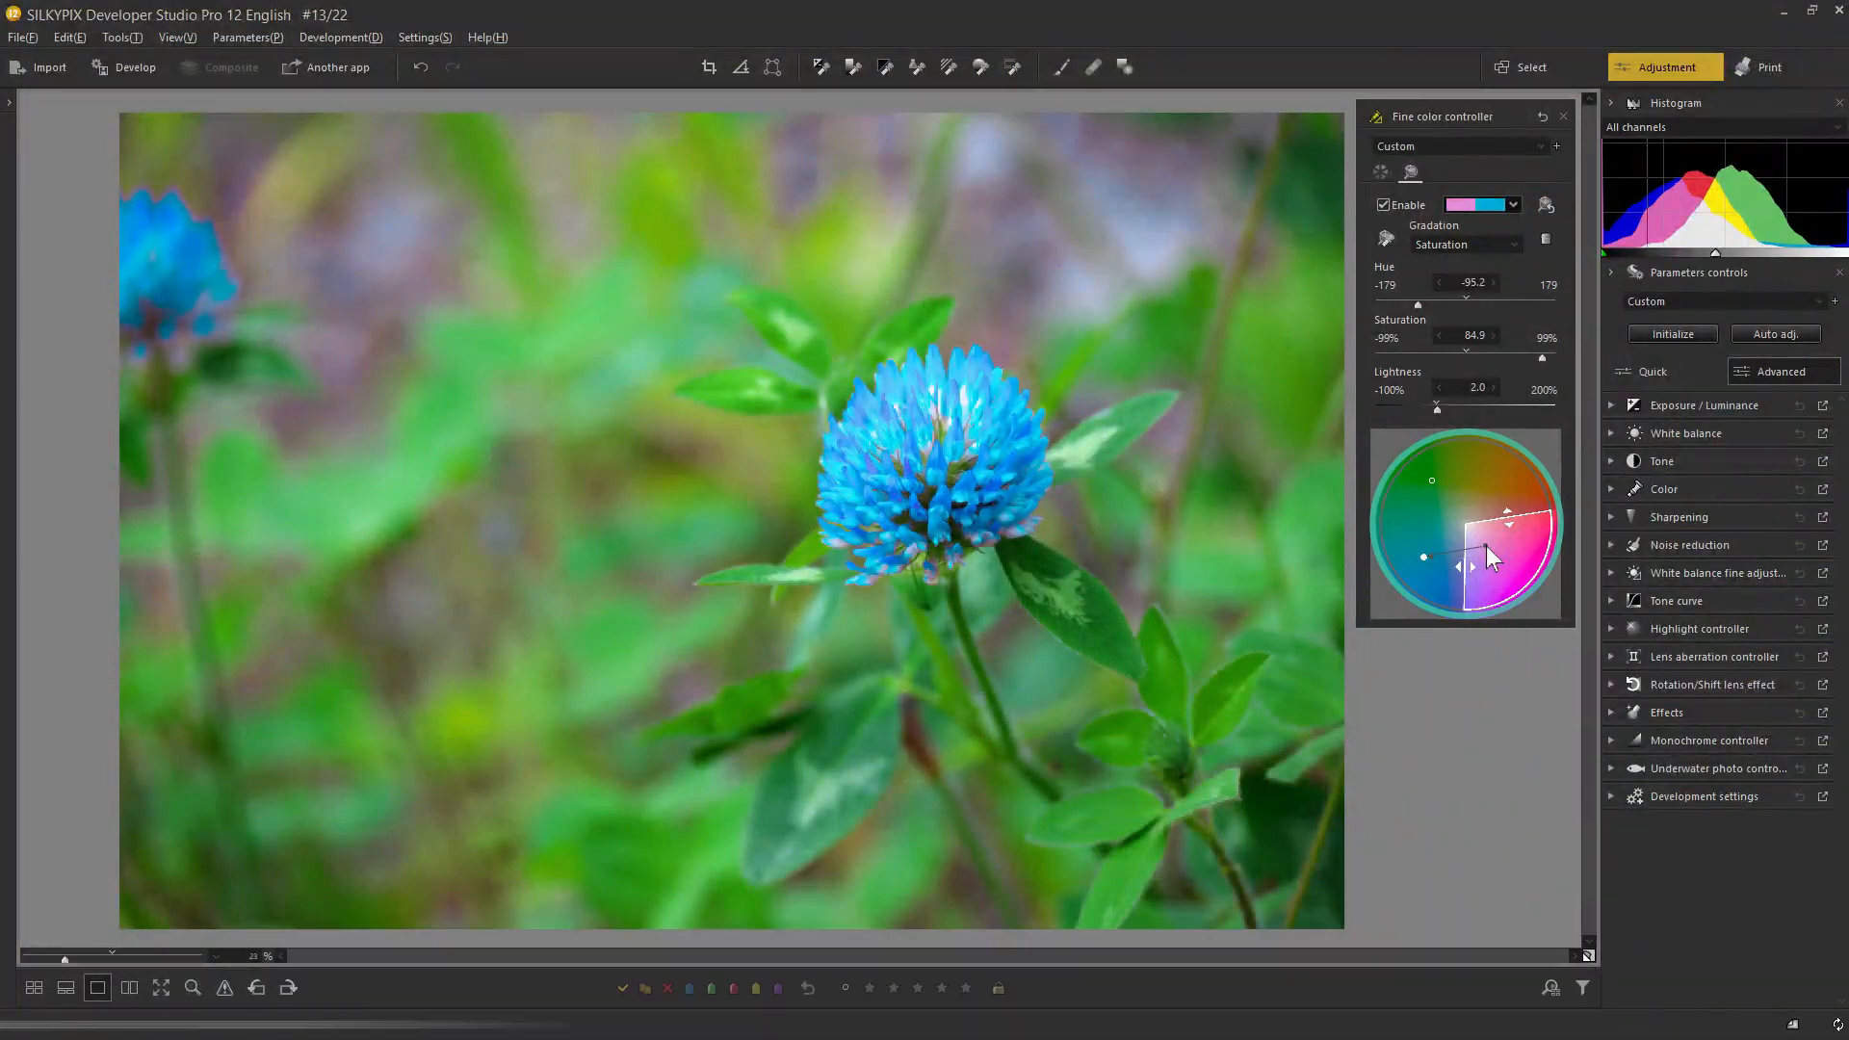
Step: Disable and re-enable the petal color adjustment repeatedly to compare the photo before and after
click(1384, 205)
click(1383, 206)
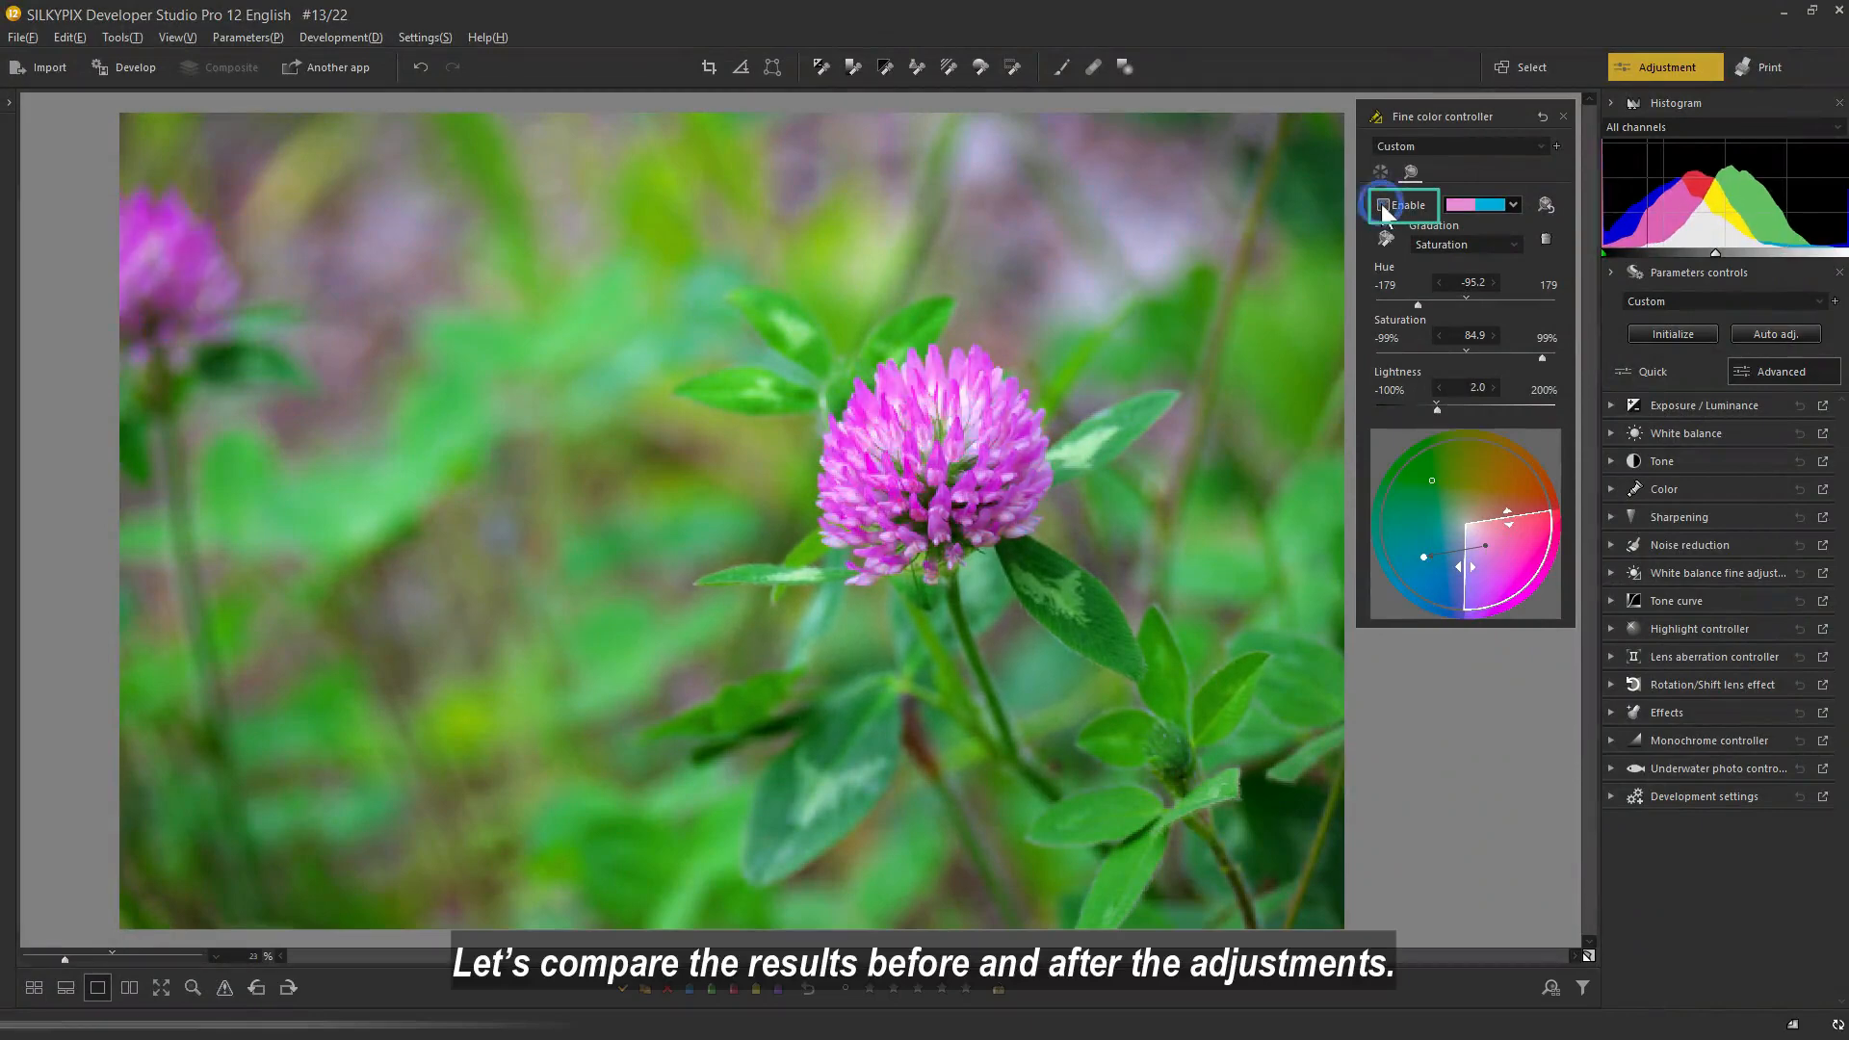
click(1383, 206)
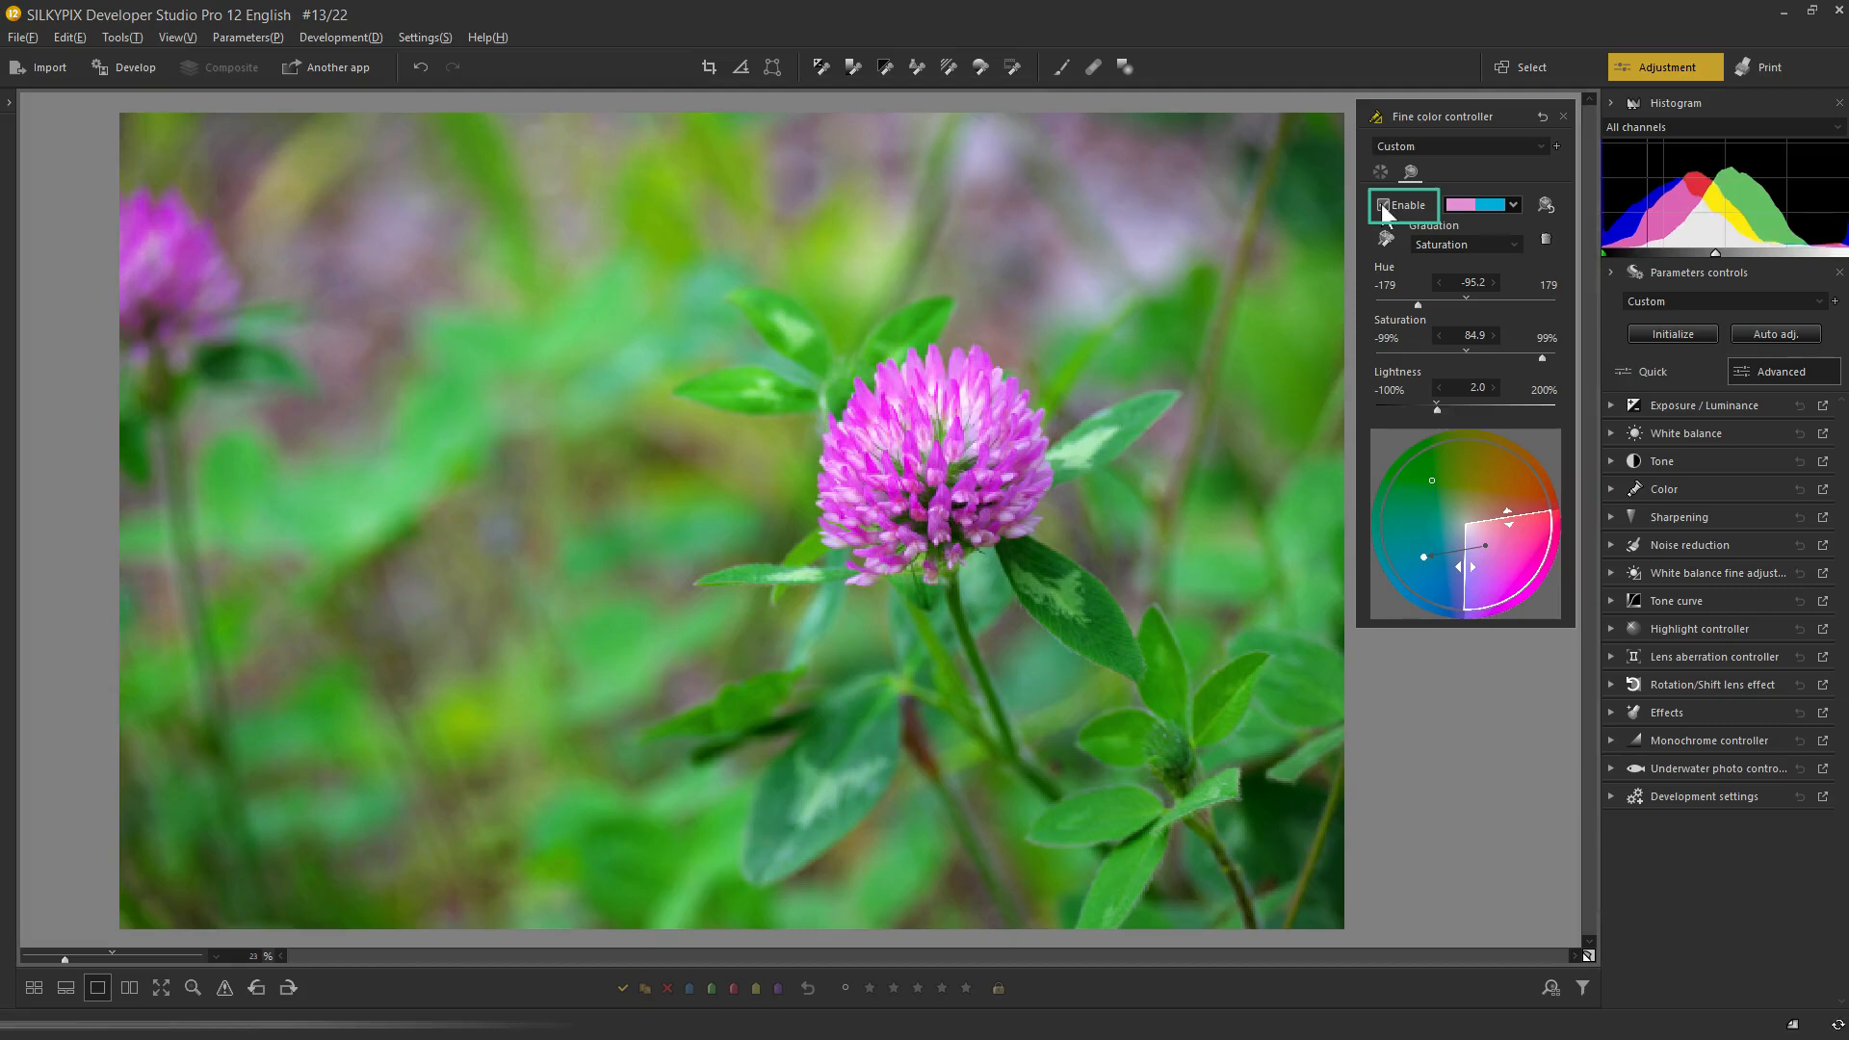
click(1382, 205)
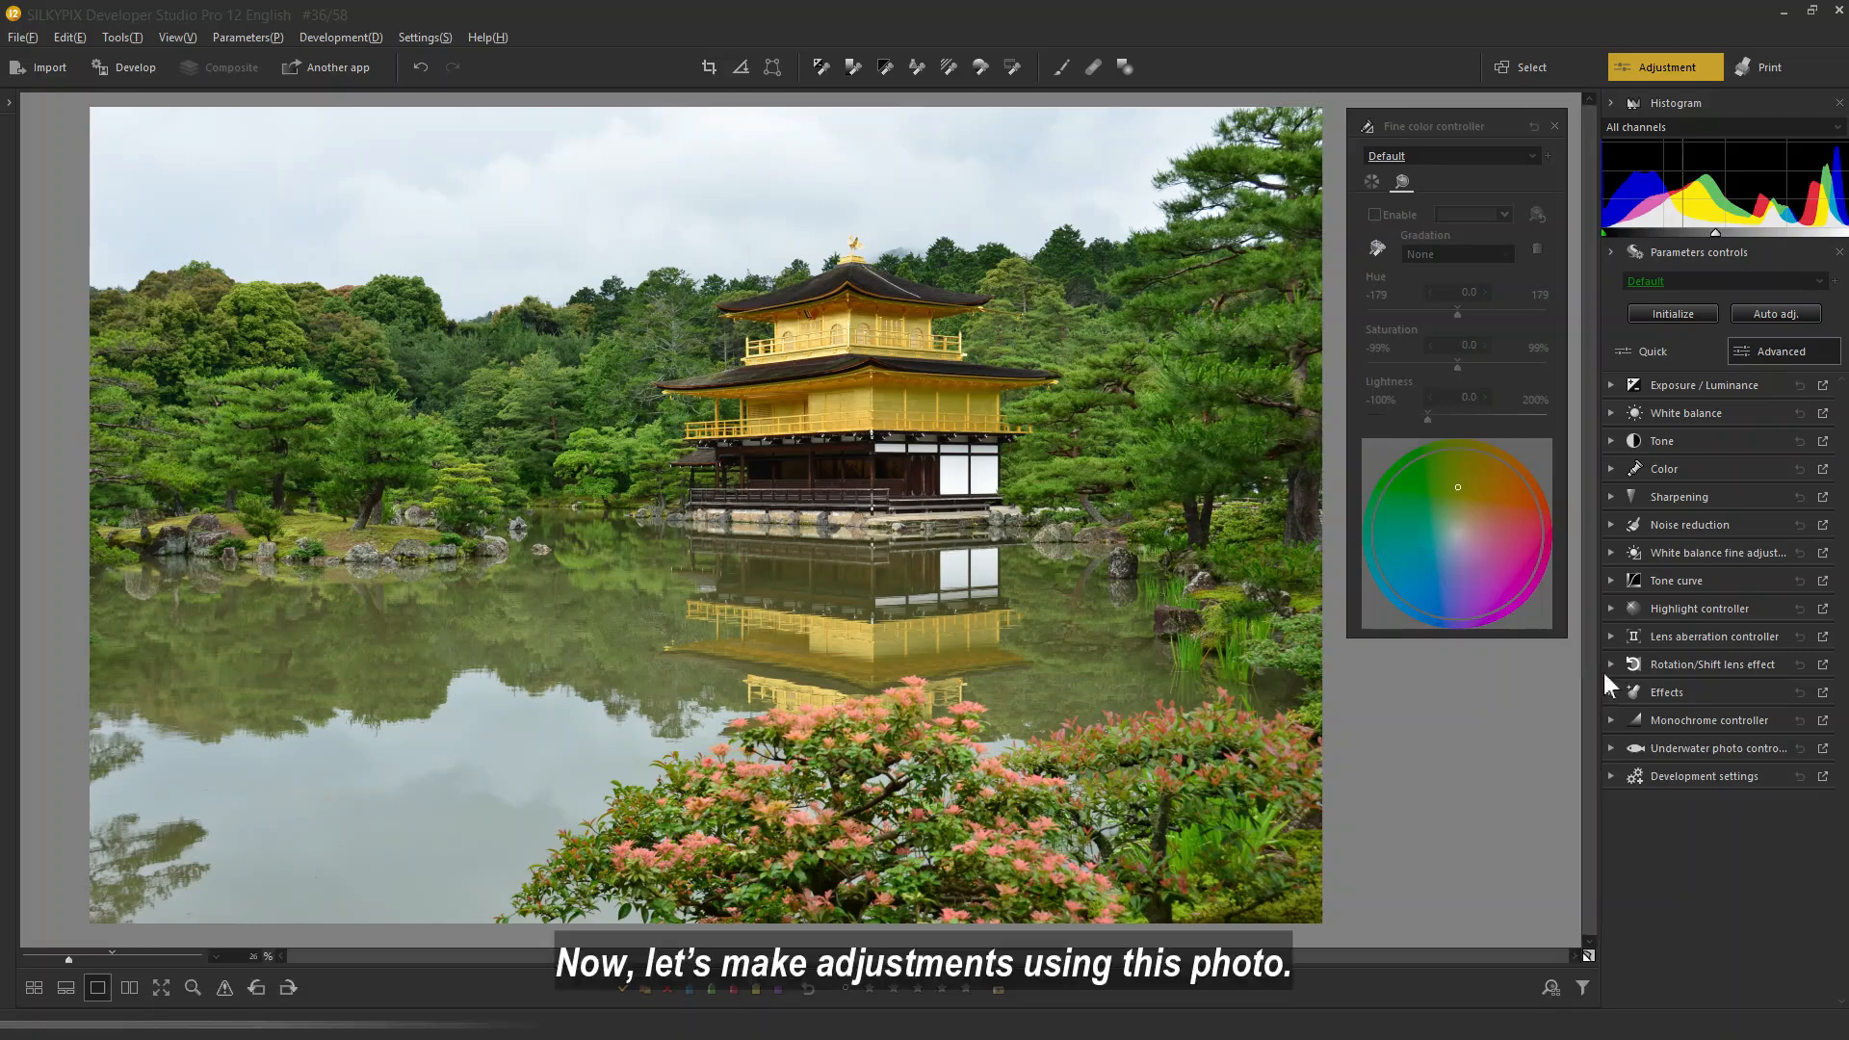
Step: Straighten the temple photo with a rotation of 0.80 and set its exposure to -0.20
click(1610, 665)
drag(1719, 772, 1730, 773)
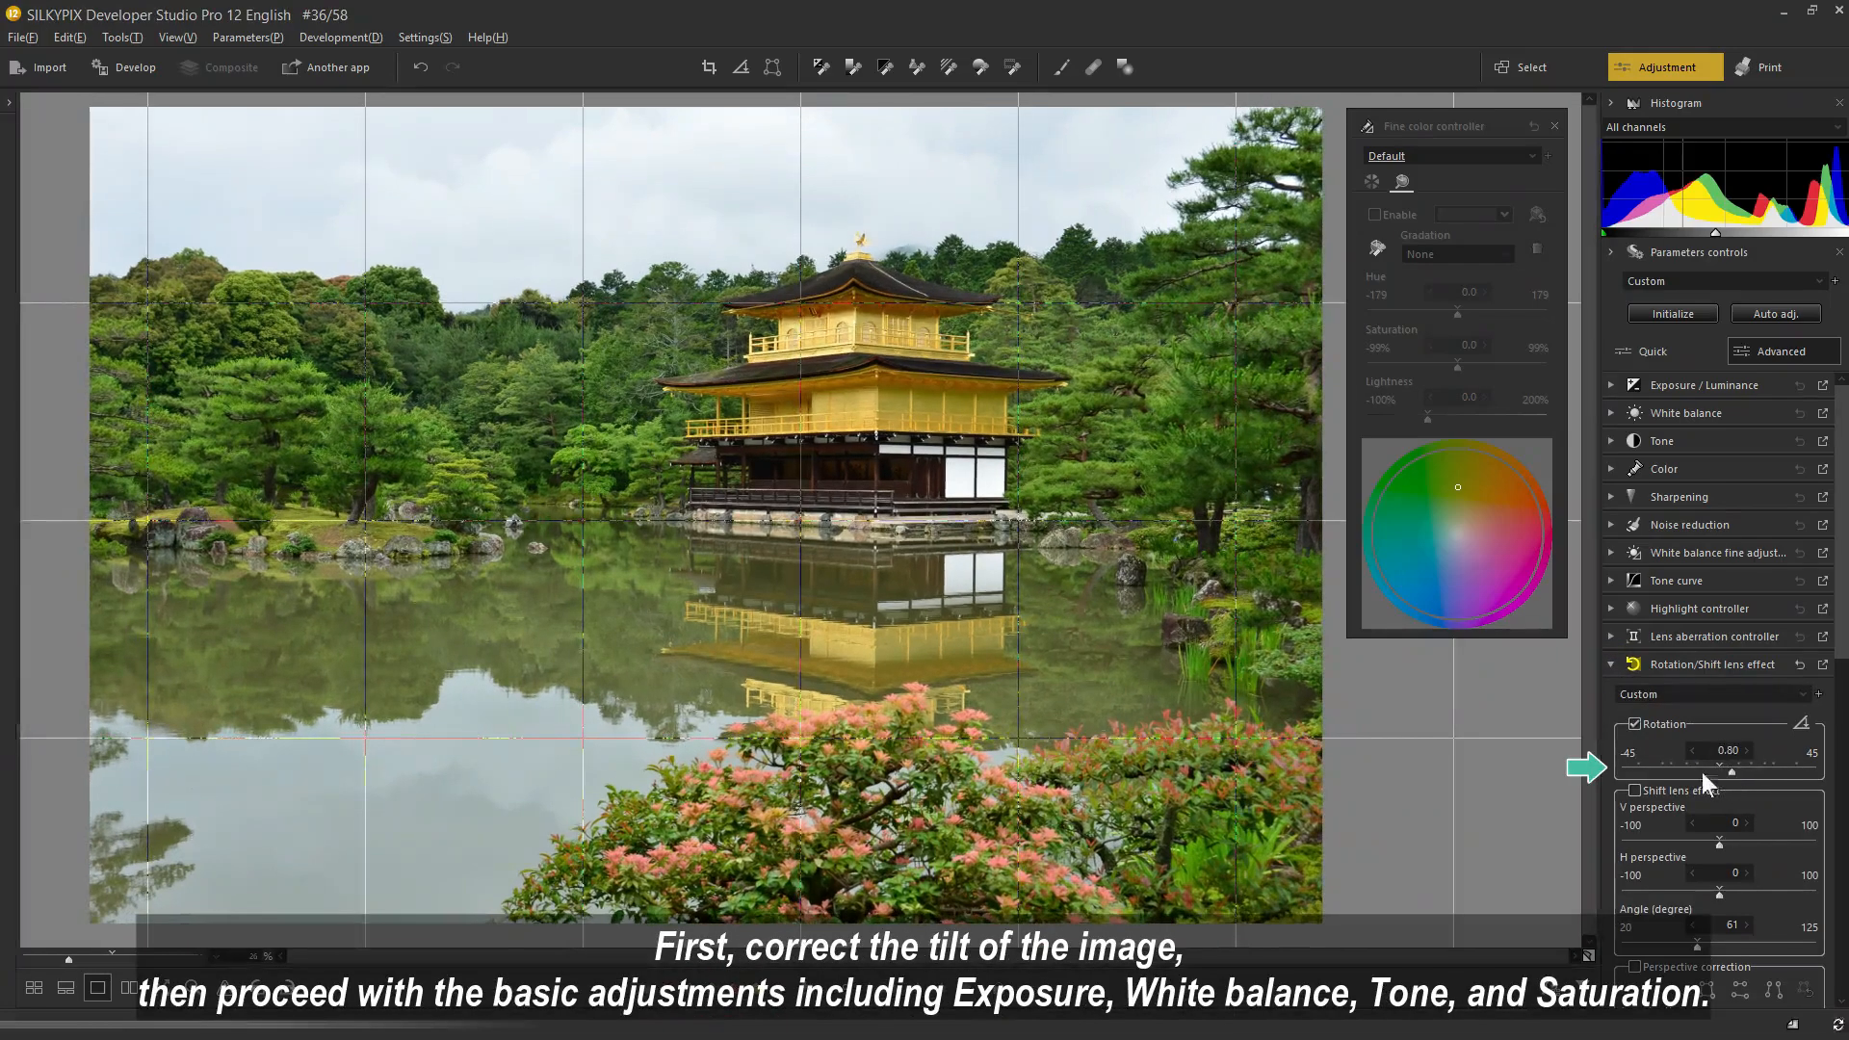
click(1610, 664)
click(1610, 385)
drag(1718, 464, 1712, 463)
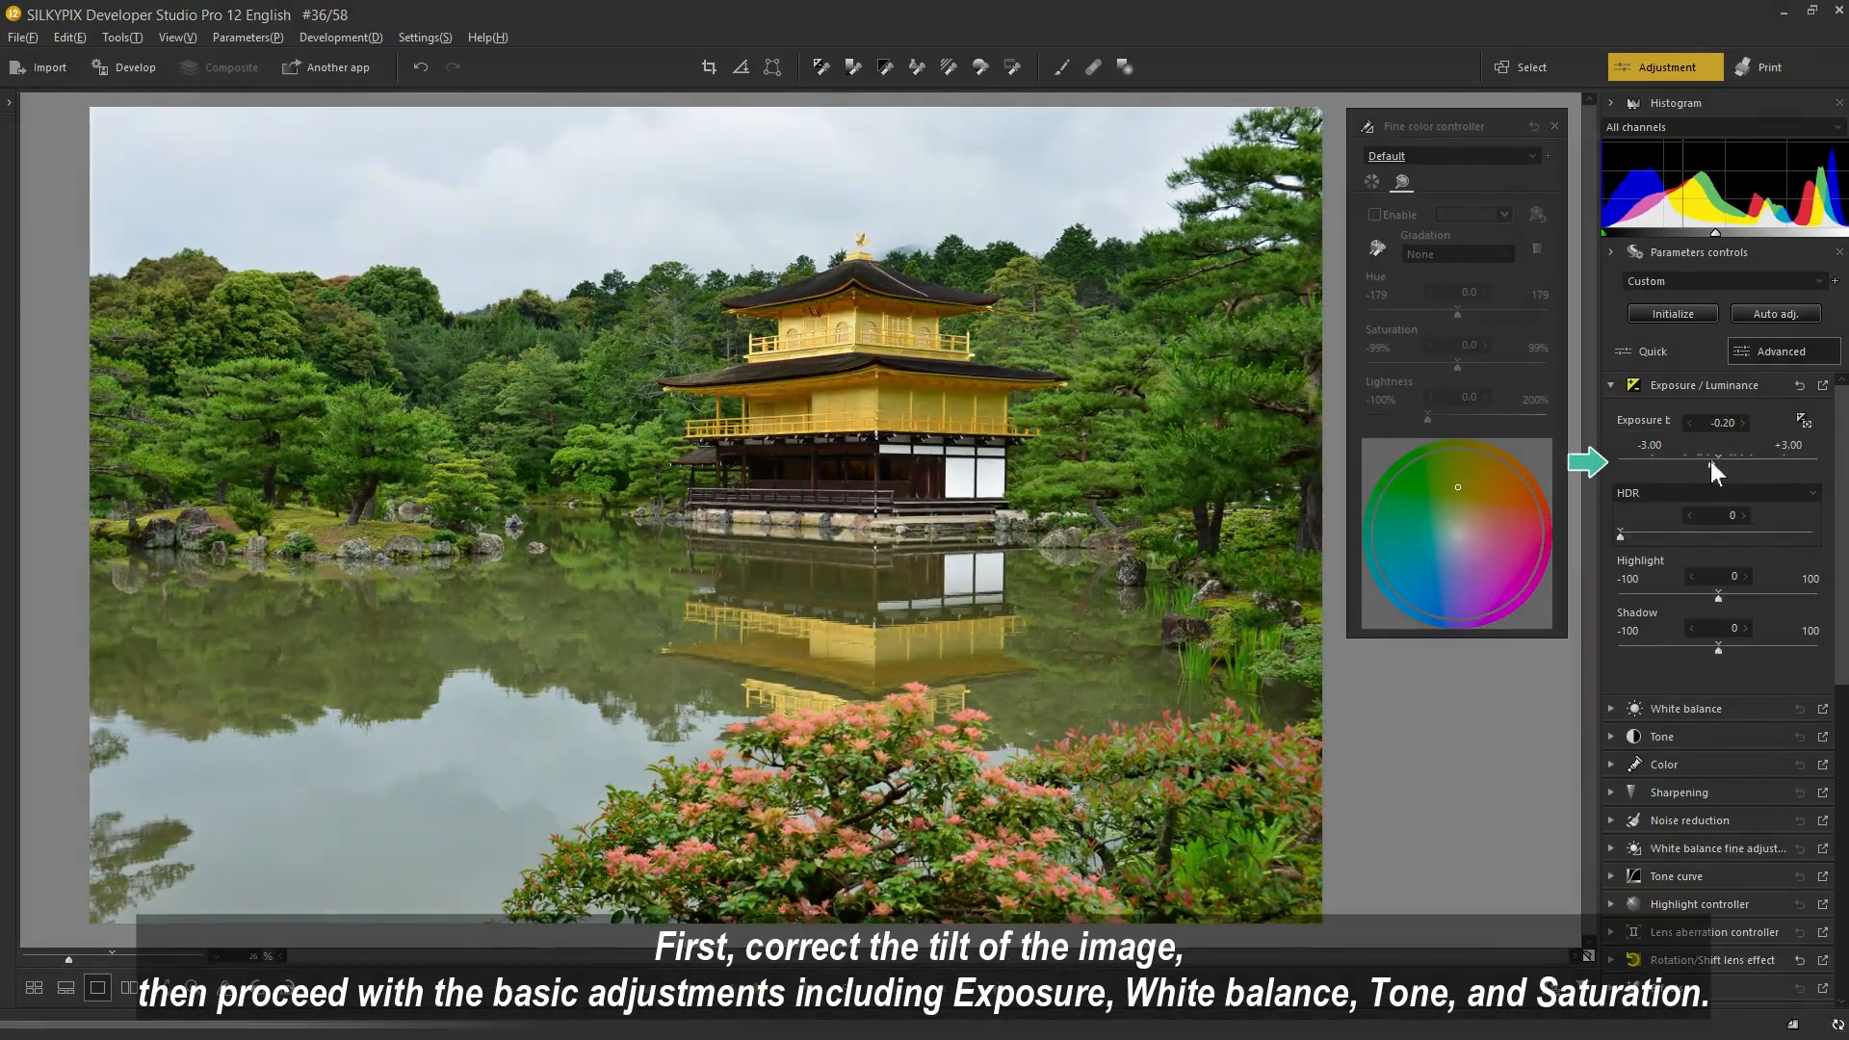
click(1610, 385)
Step: Replace the temple photo's default white balance with another preset
click(1610, 414)
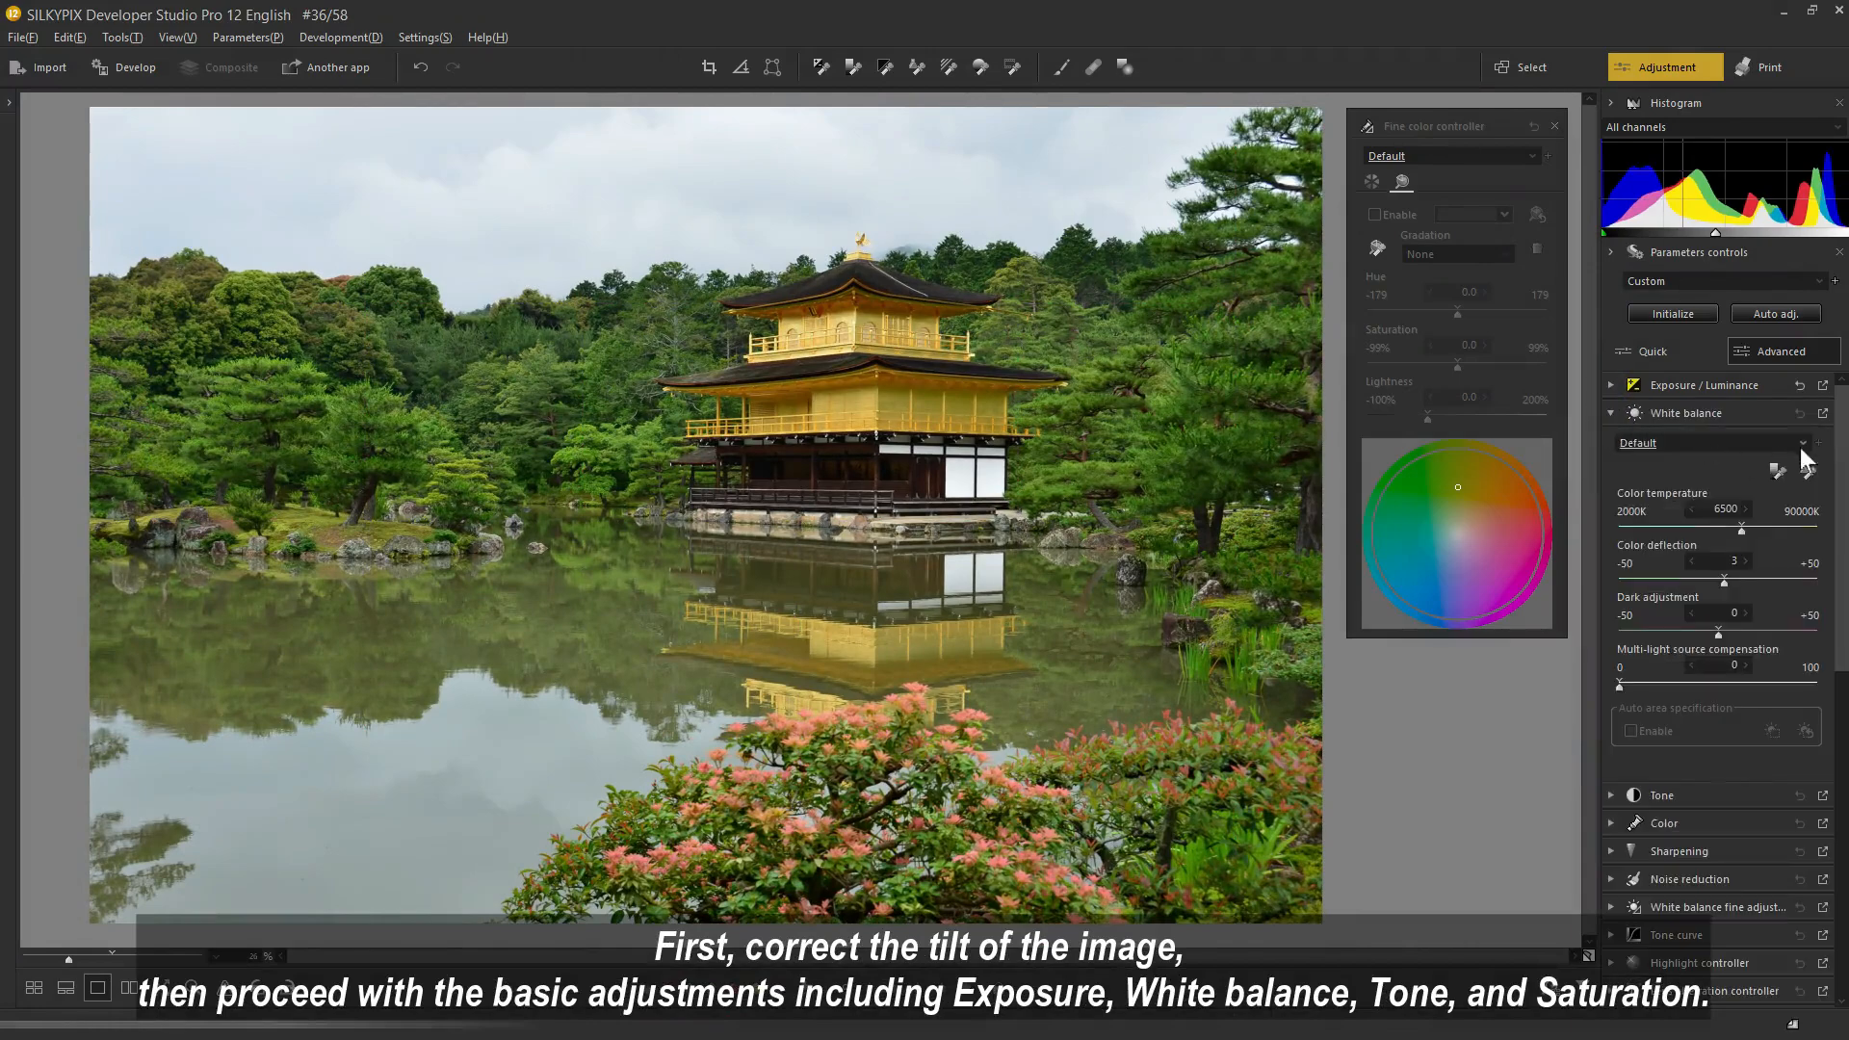
click(1800, 445)
click(1791, 477)
click(1611, 414)
Step: Set the tone's black level to 8 and gamma to 1.30
click(1610, 441)
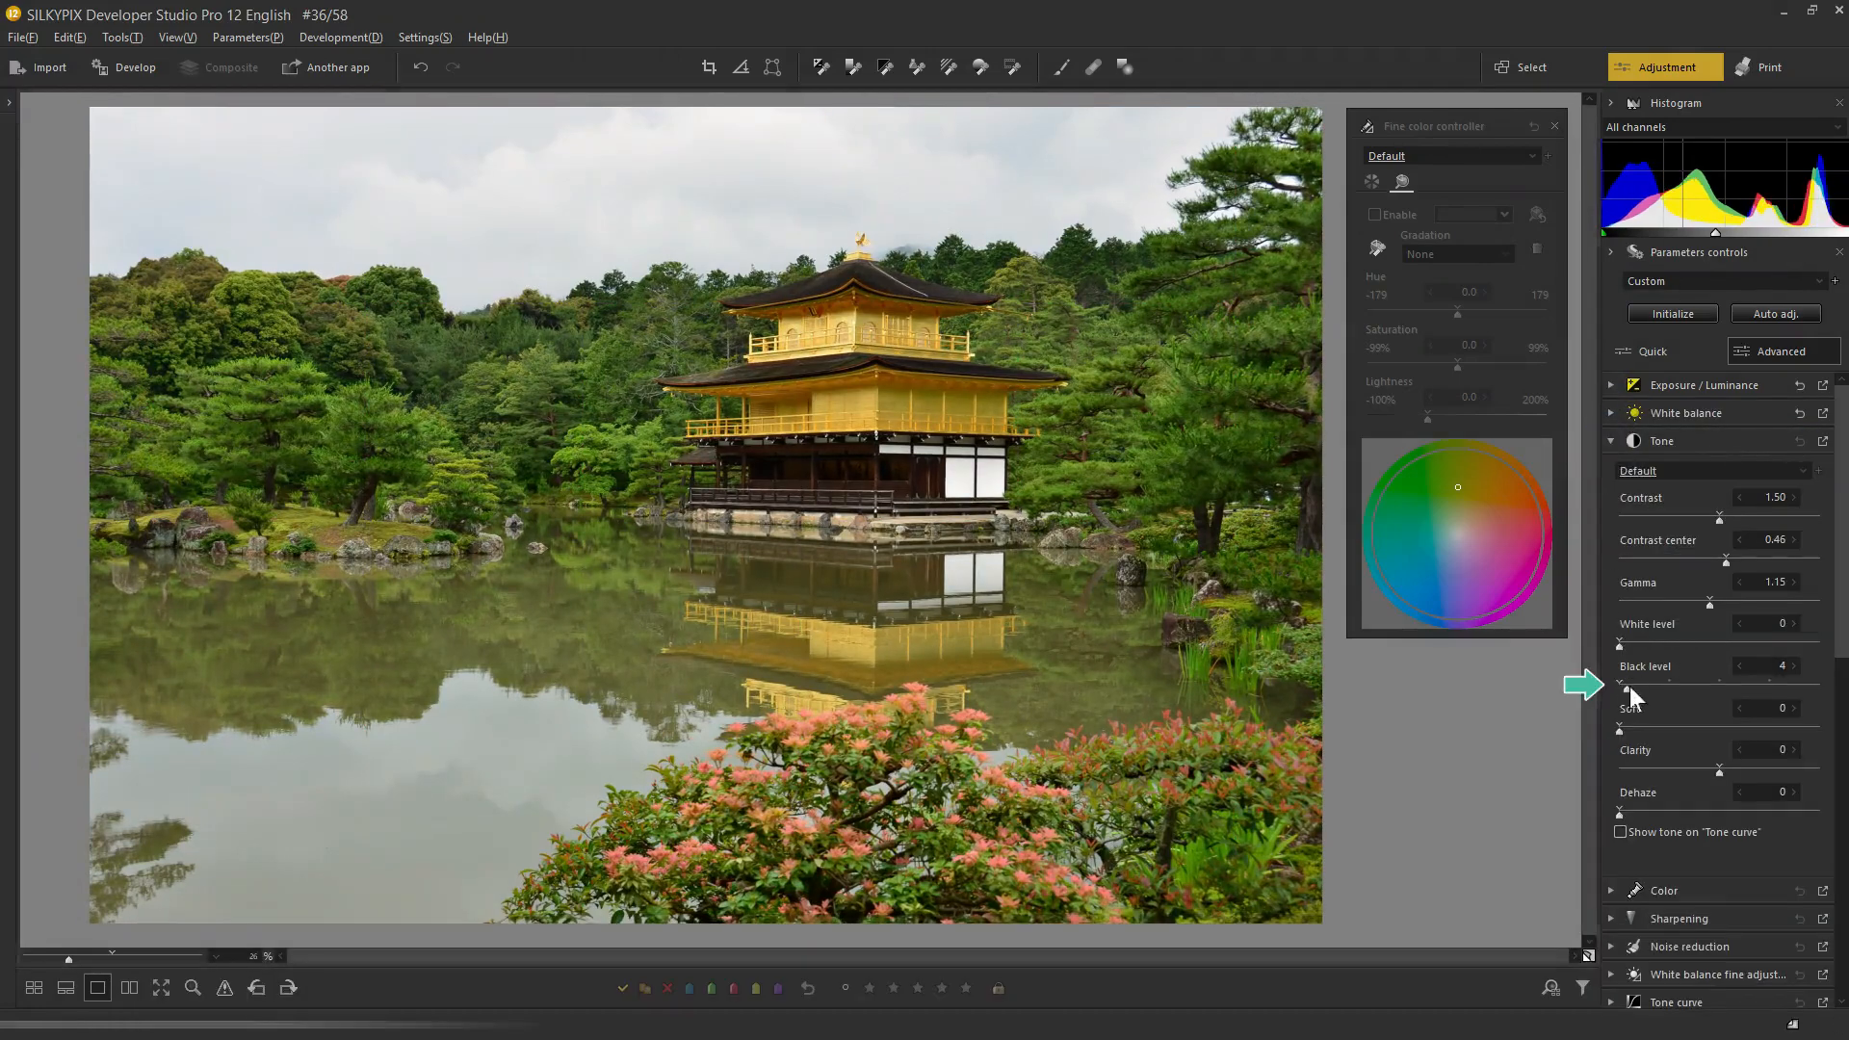
drag(1630, 686, 1632, 684)
drag(1712, 603, 1747, 603)
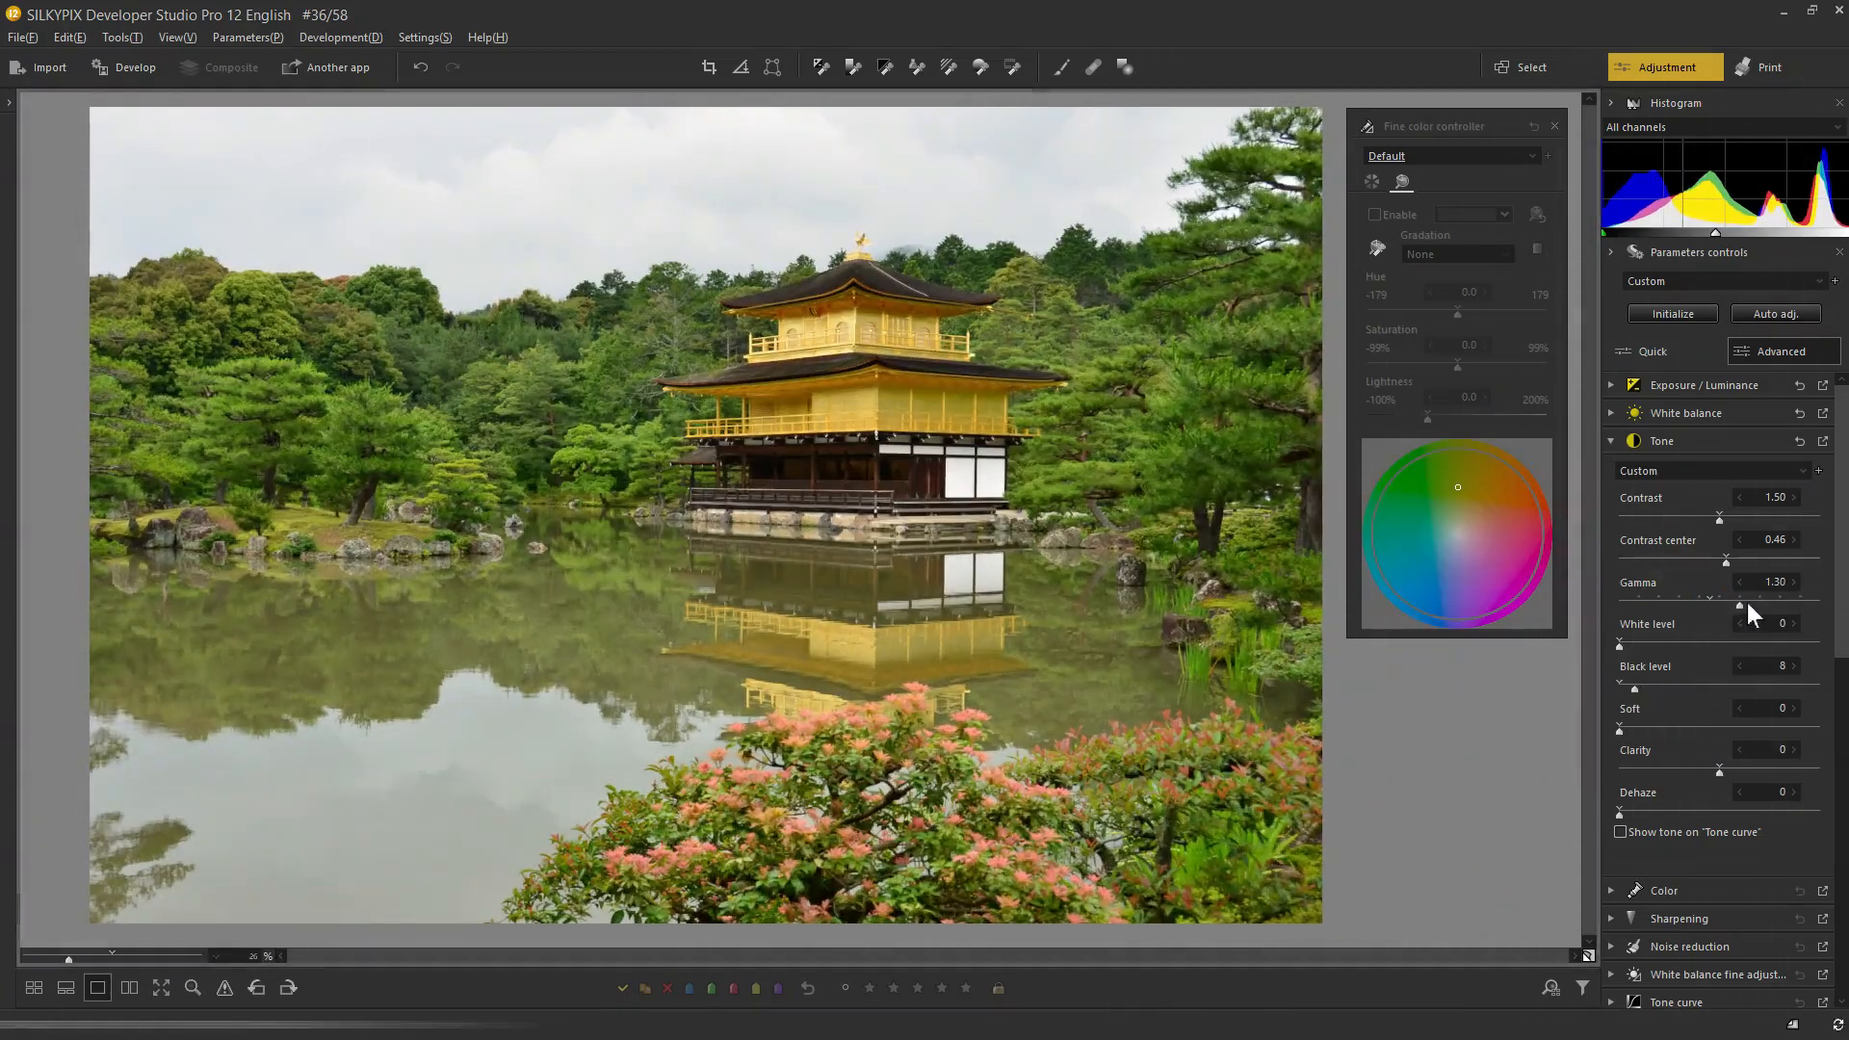
click(1612, 441)
Step: Set the overall color saturation to 1.18 and compare the photo with its default parameters
click(1612, 470)
drag(1686, 545, 1697, 549)
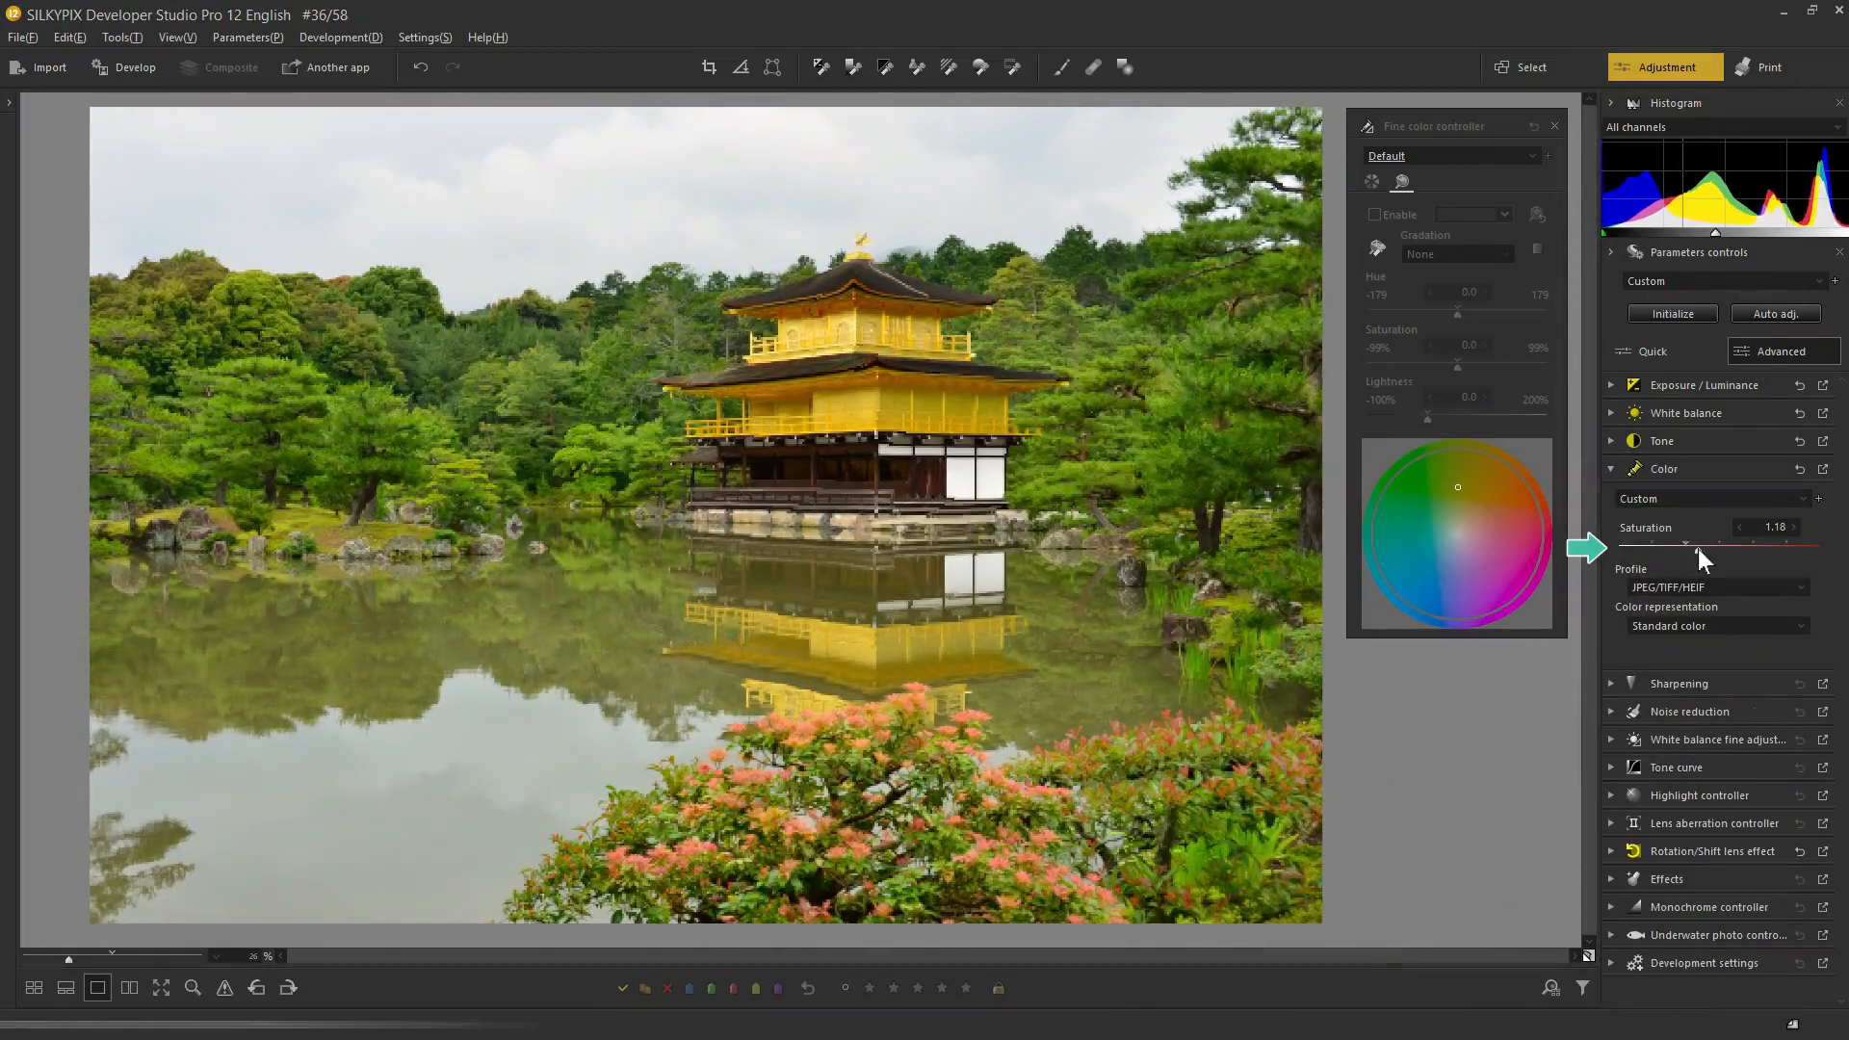
click(1612, 470)
click(1588, 956)
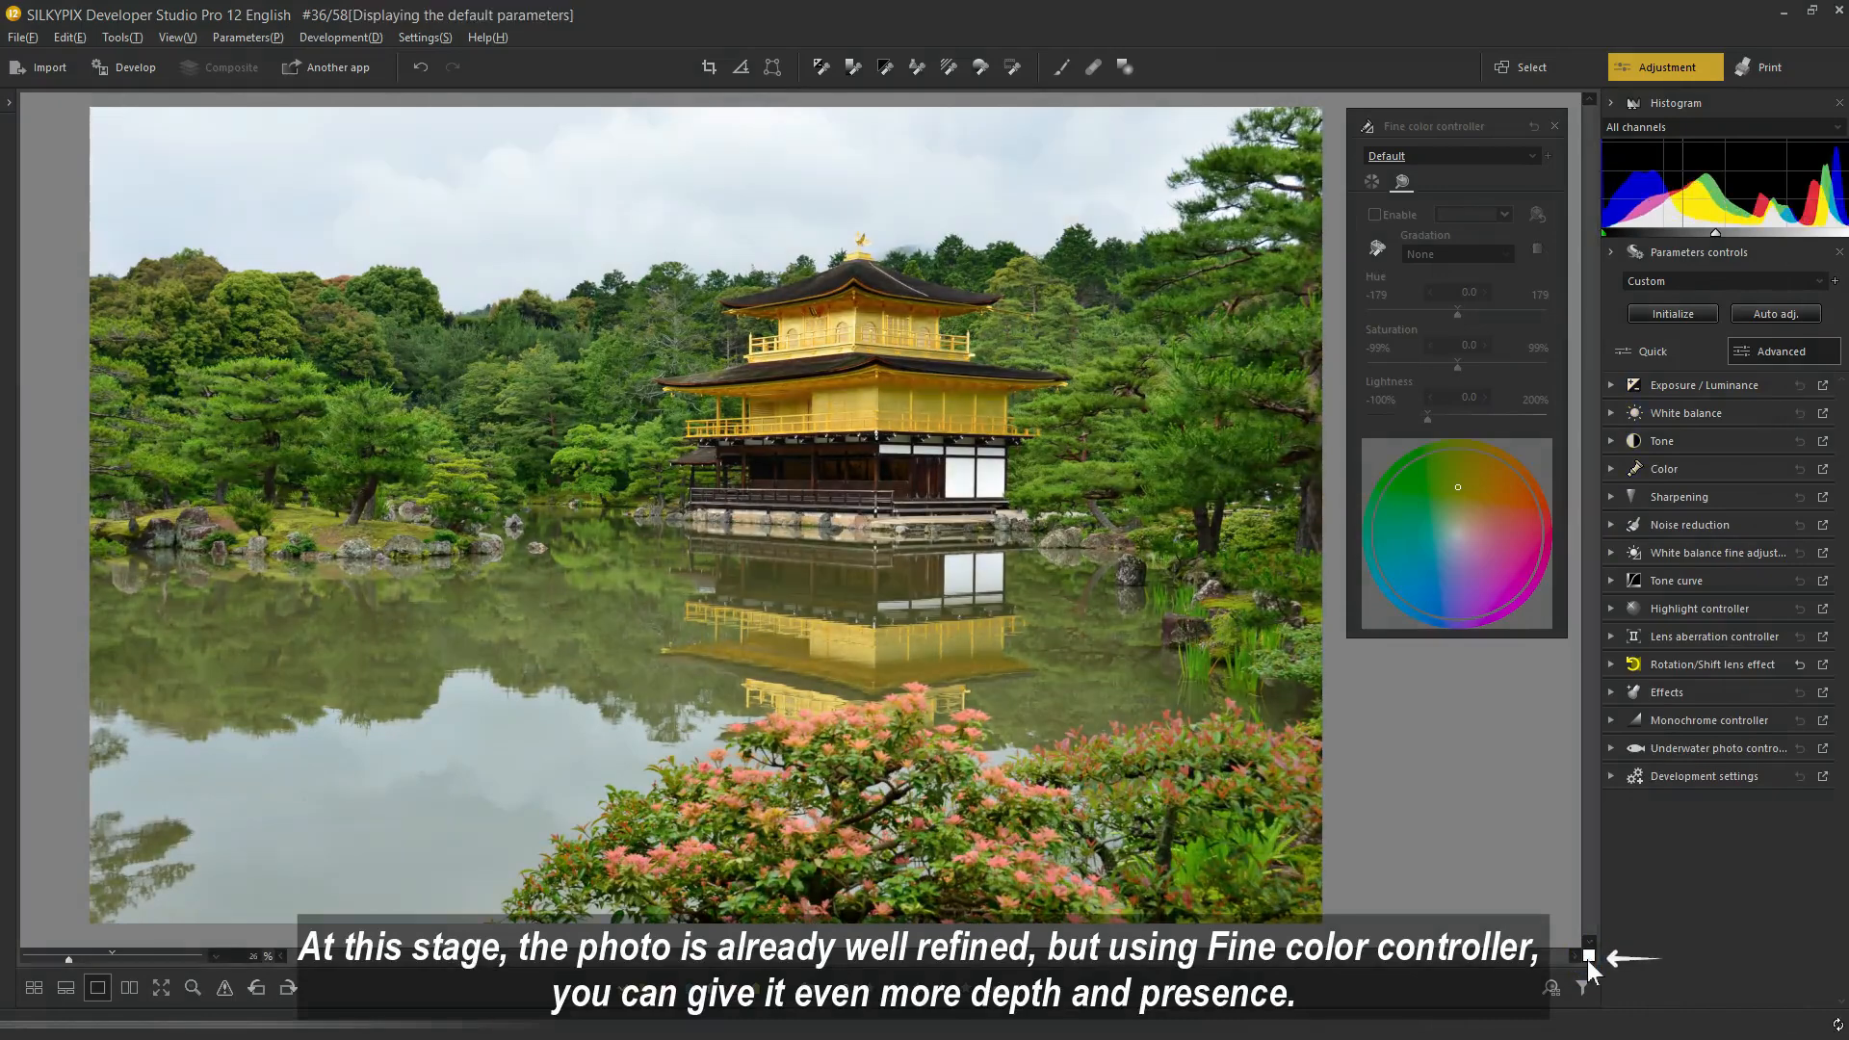
click(1587, 957)
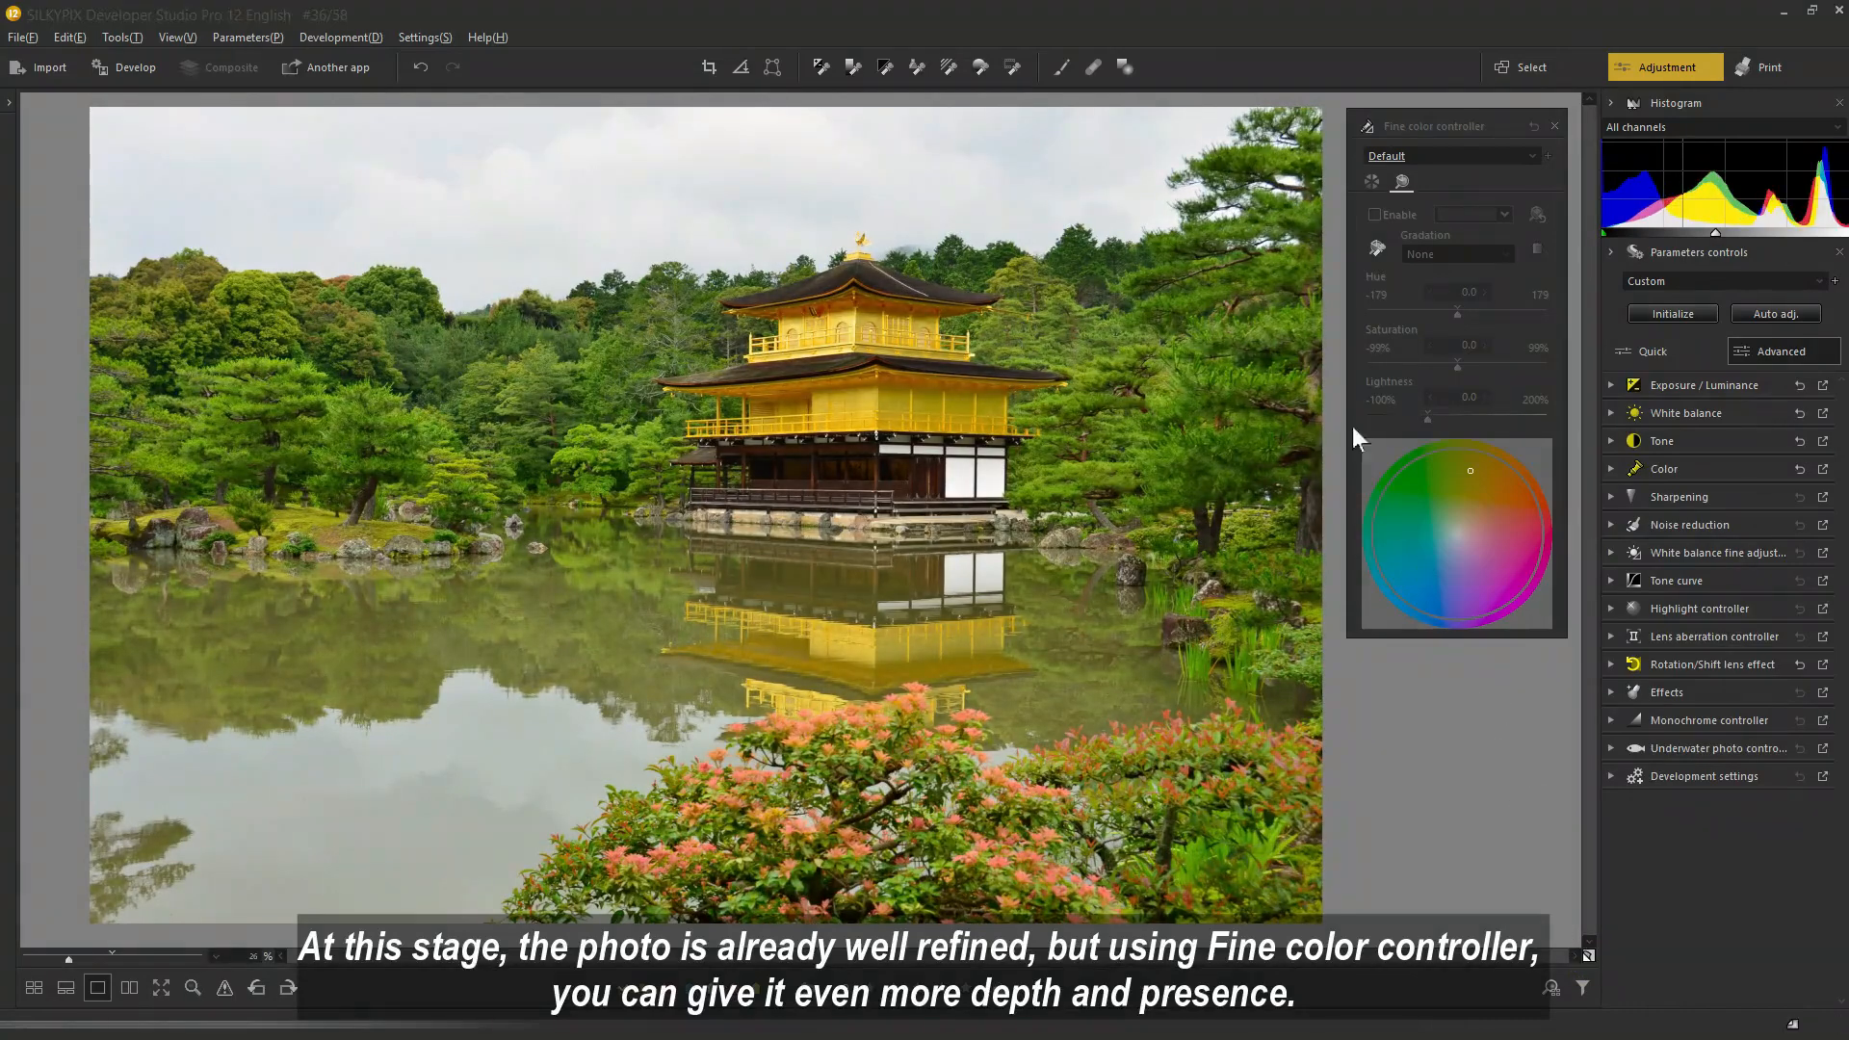
Step: Register the green of the trees in Advanced mode and set its saturation to 48 and lightness to 33
click(1378, 249)
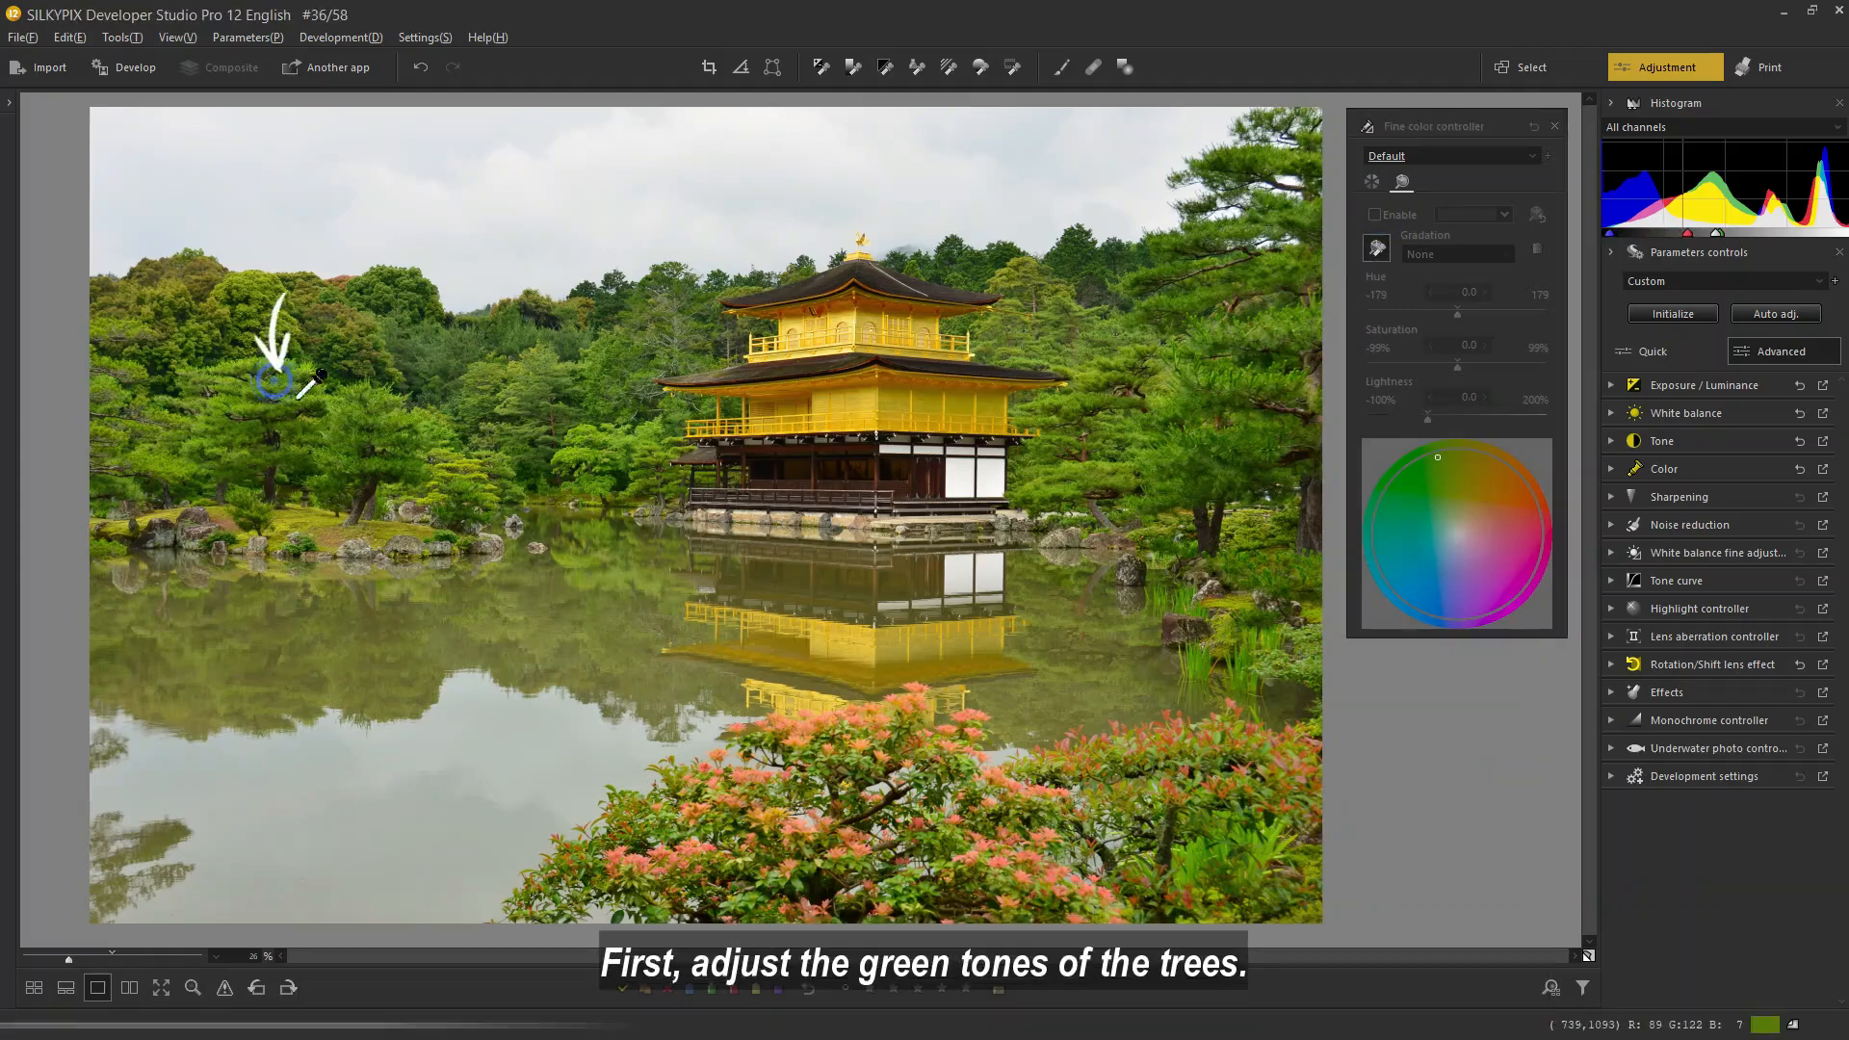
click(341, 425)
drag(1427, 418, 1500, 368)
Step: Try the Hue and Saturation gradations on the tree green and settle on None
click(1502, 255)
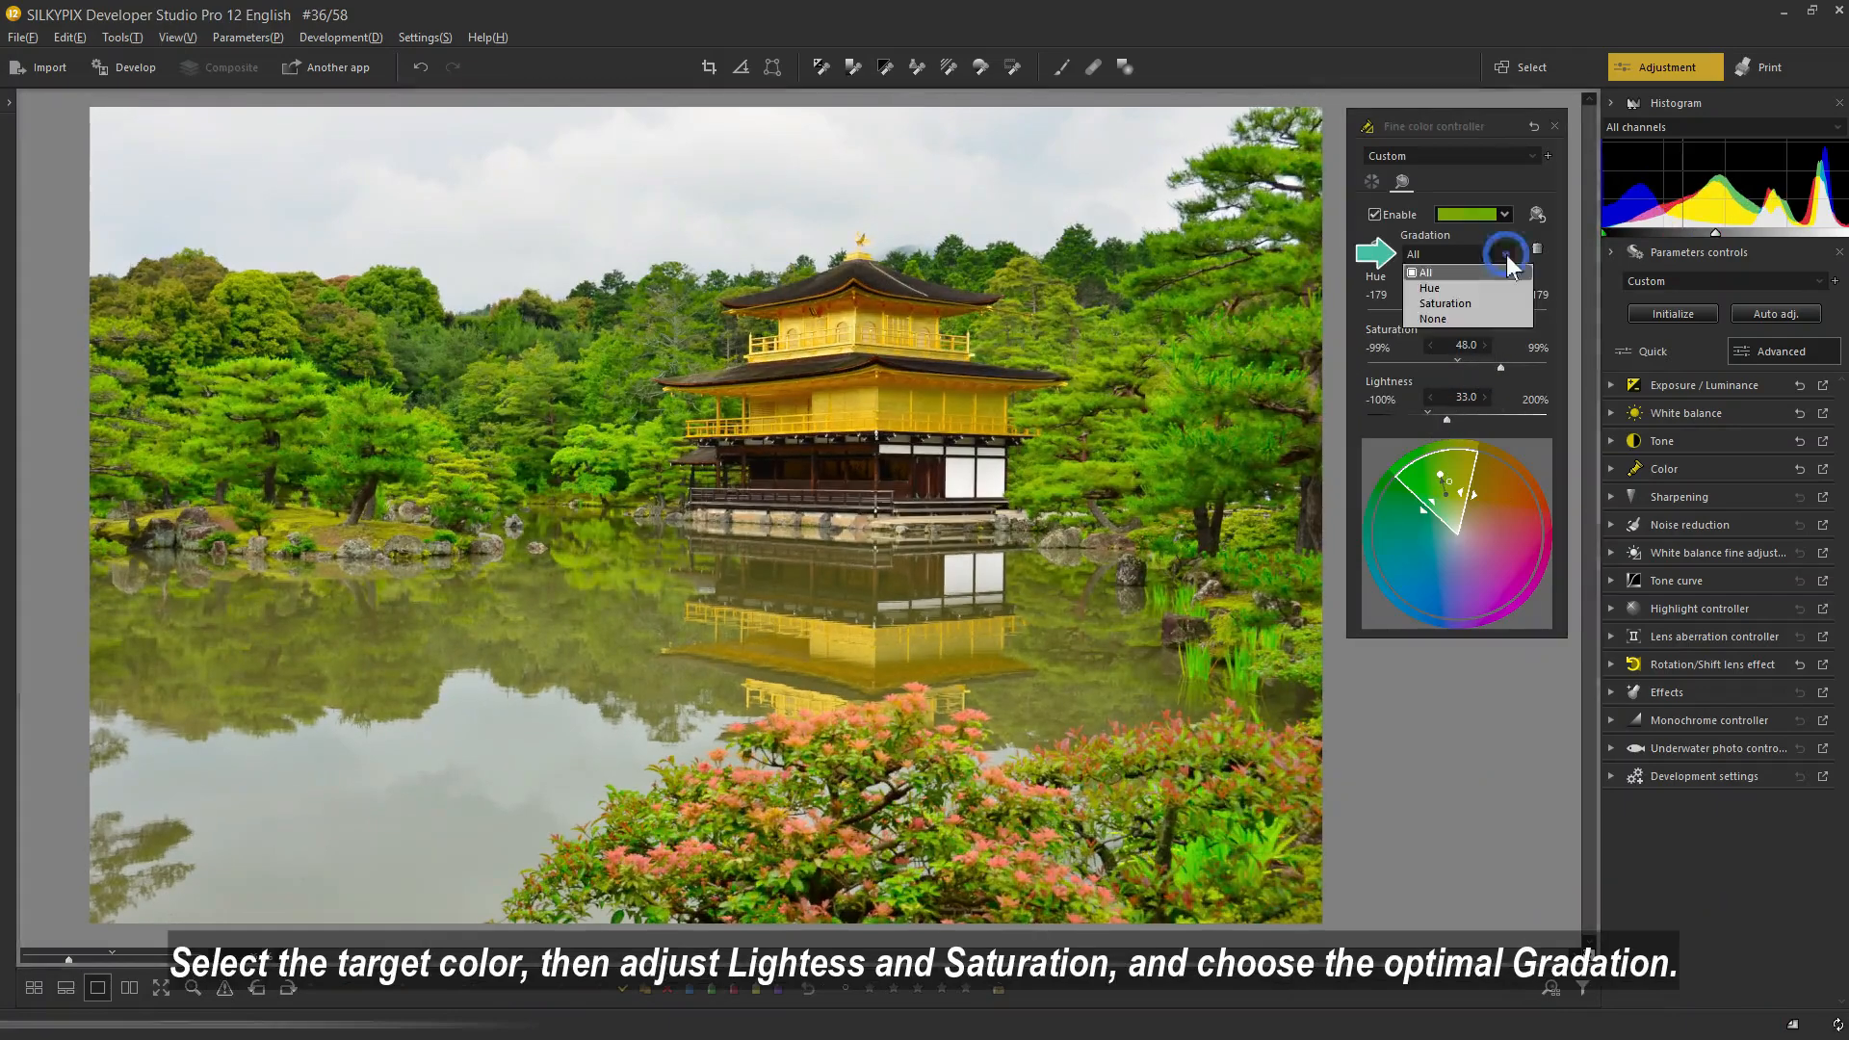
click(1499, 287)
click(1502, 256)
click(1503, 256)
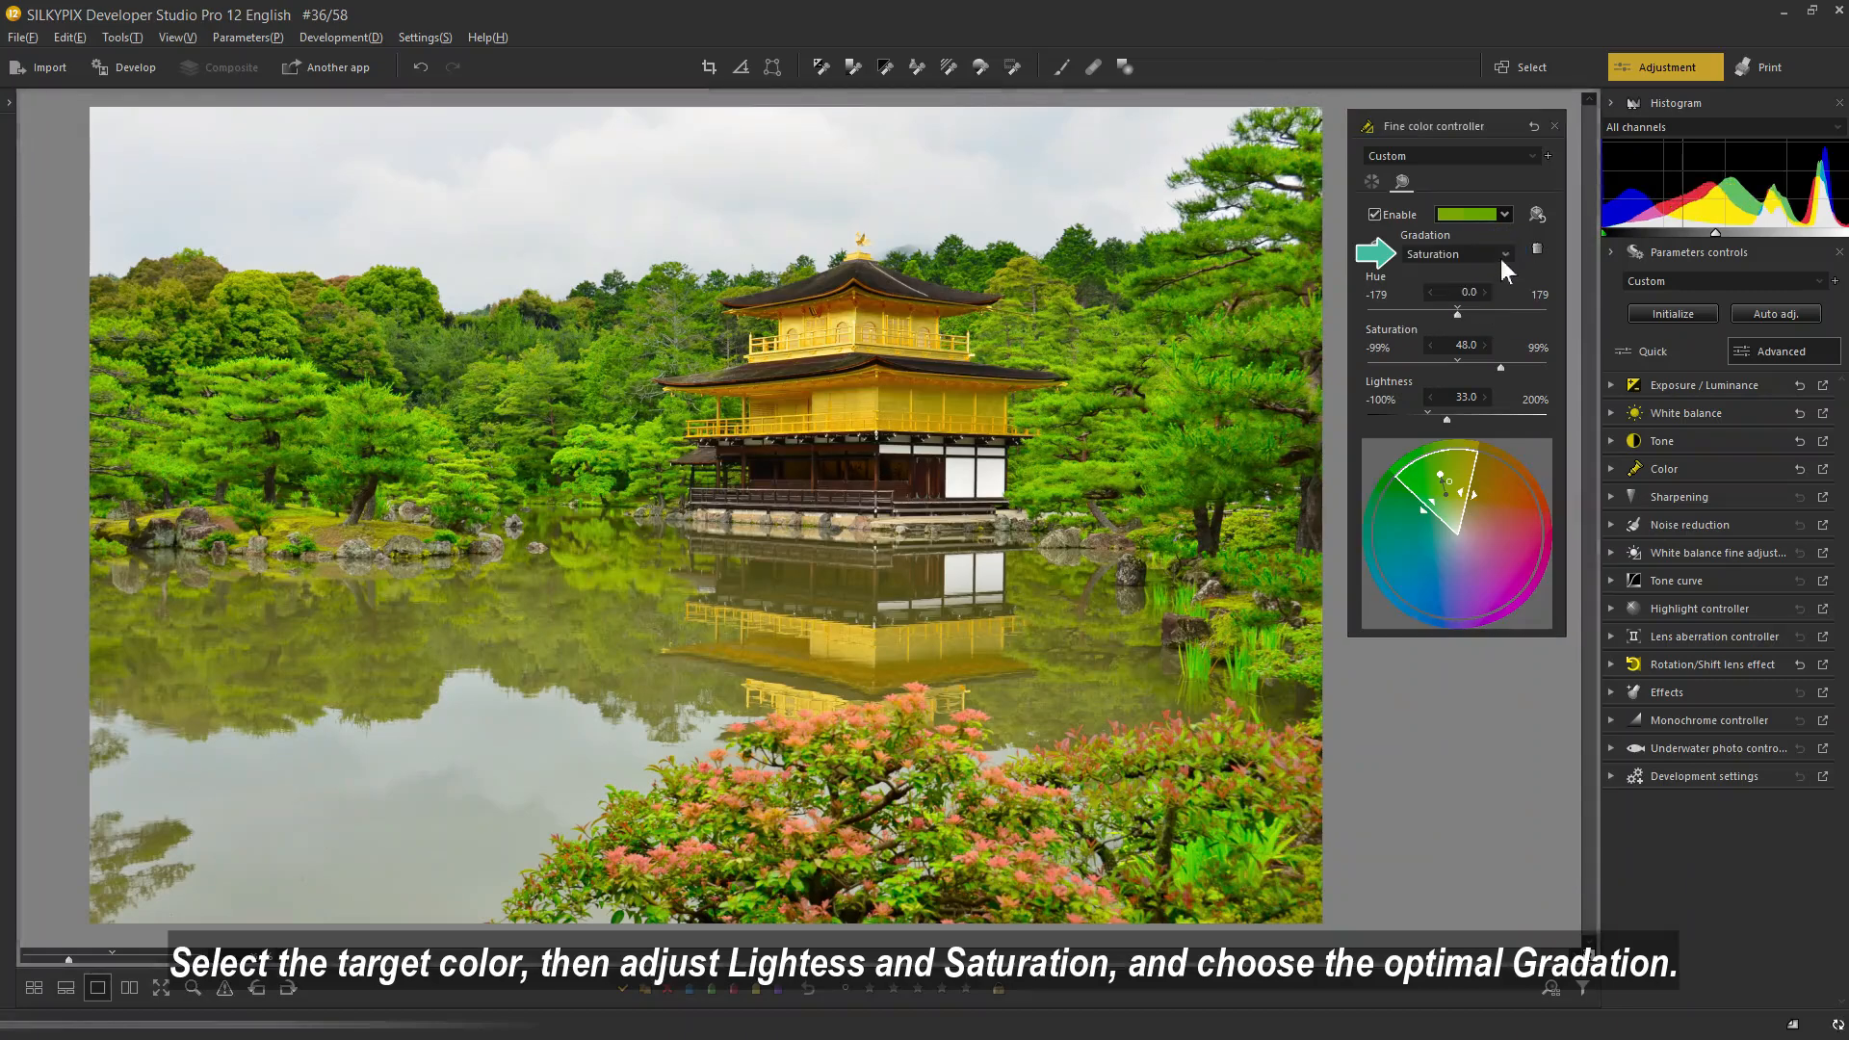
click(1501, 258)
click(1492, 318)
Step: Refine the tree green by setting its saturation to 57 and lightness to 40
drag(1447, 420, 1504, 367)
click(1374, 214)
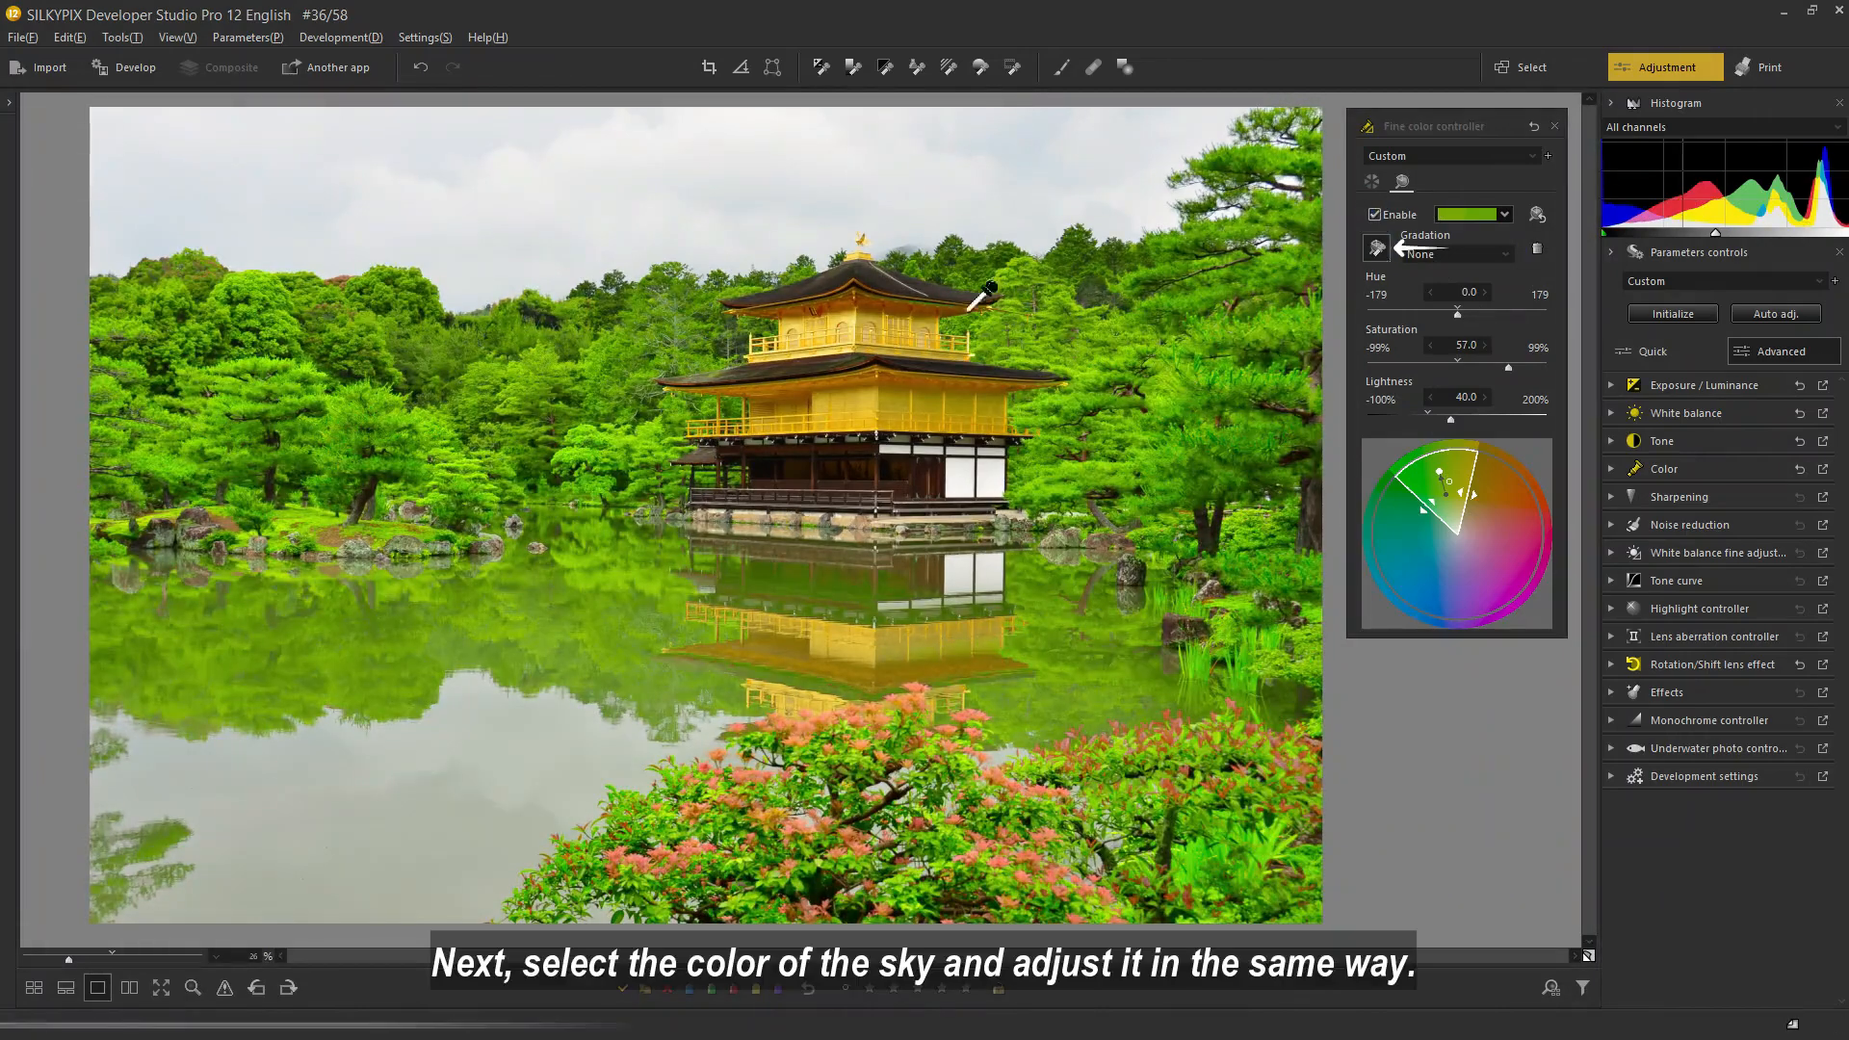
Step: Register the sky color with saturation 60, lightness -90 and gradation None
click(578, 236)
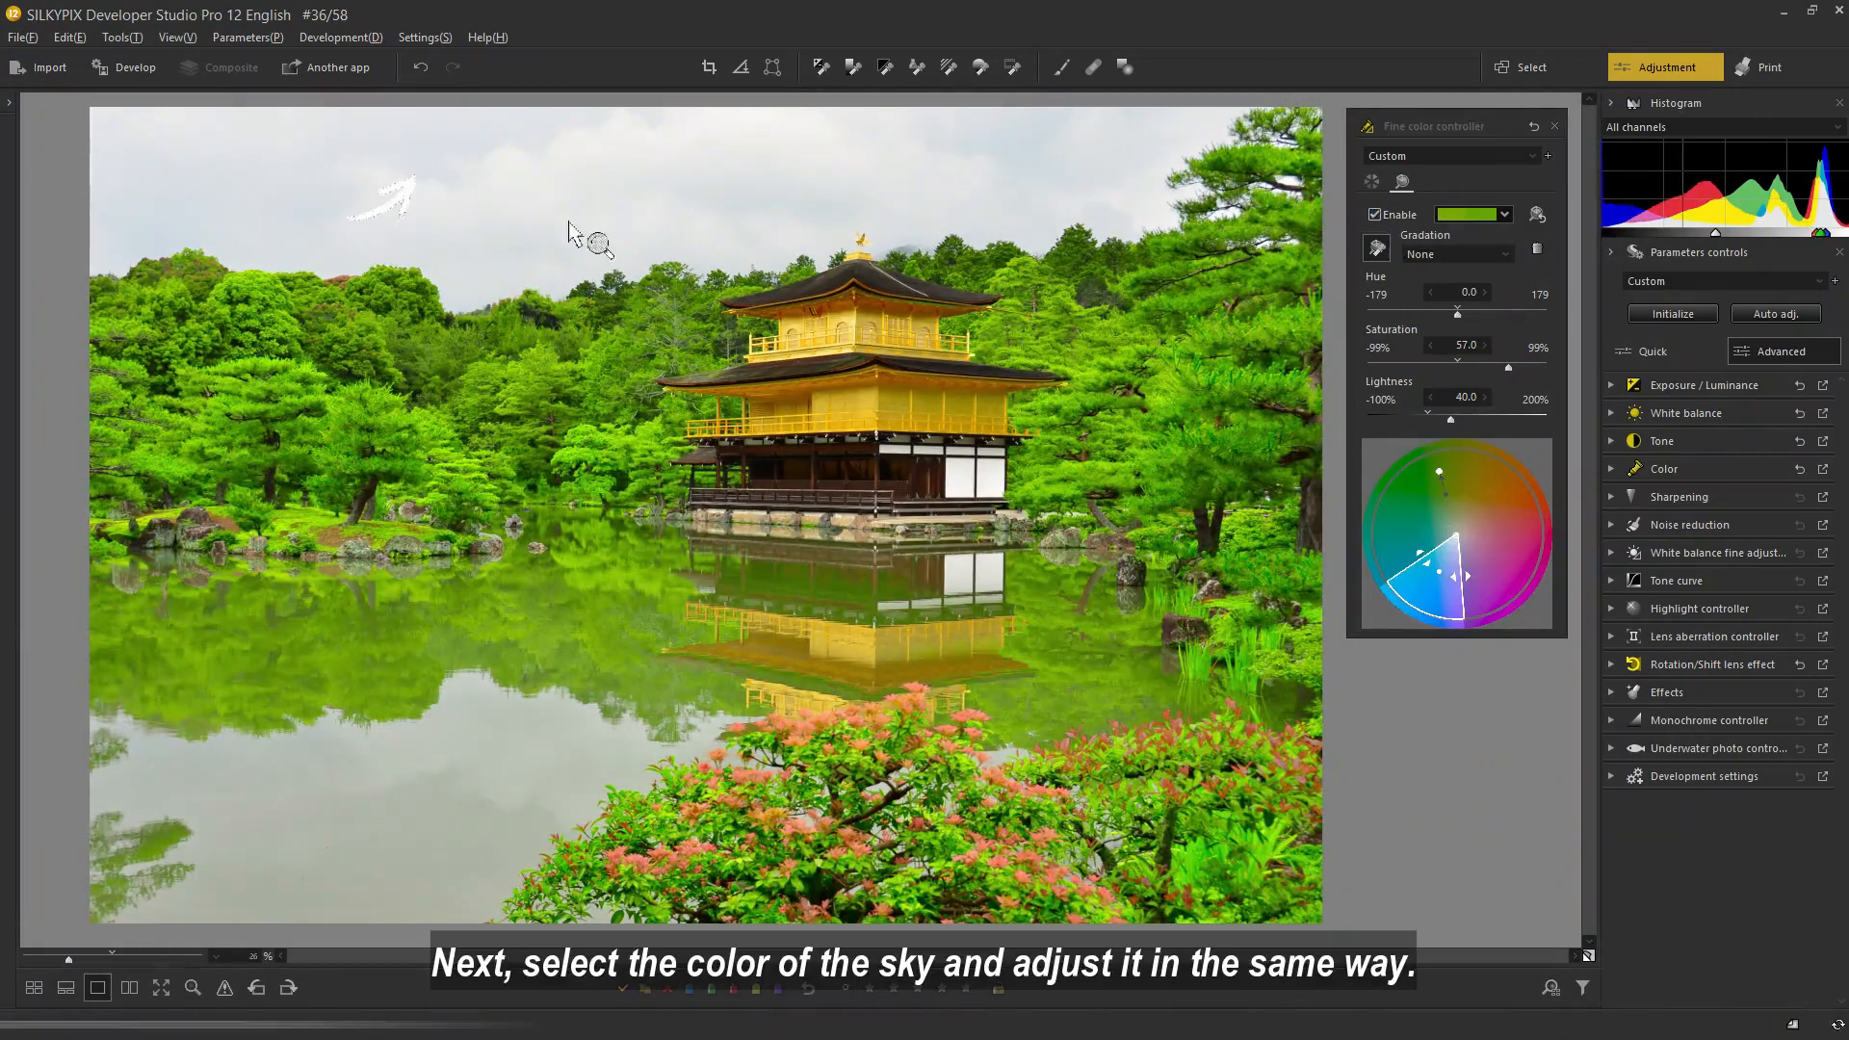
drag(1457, 367, 1510, 366)
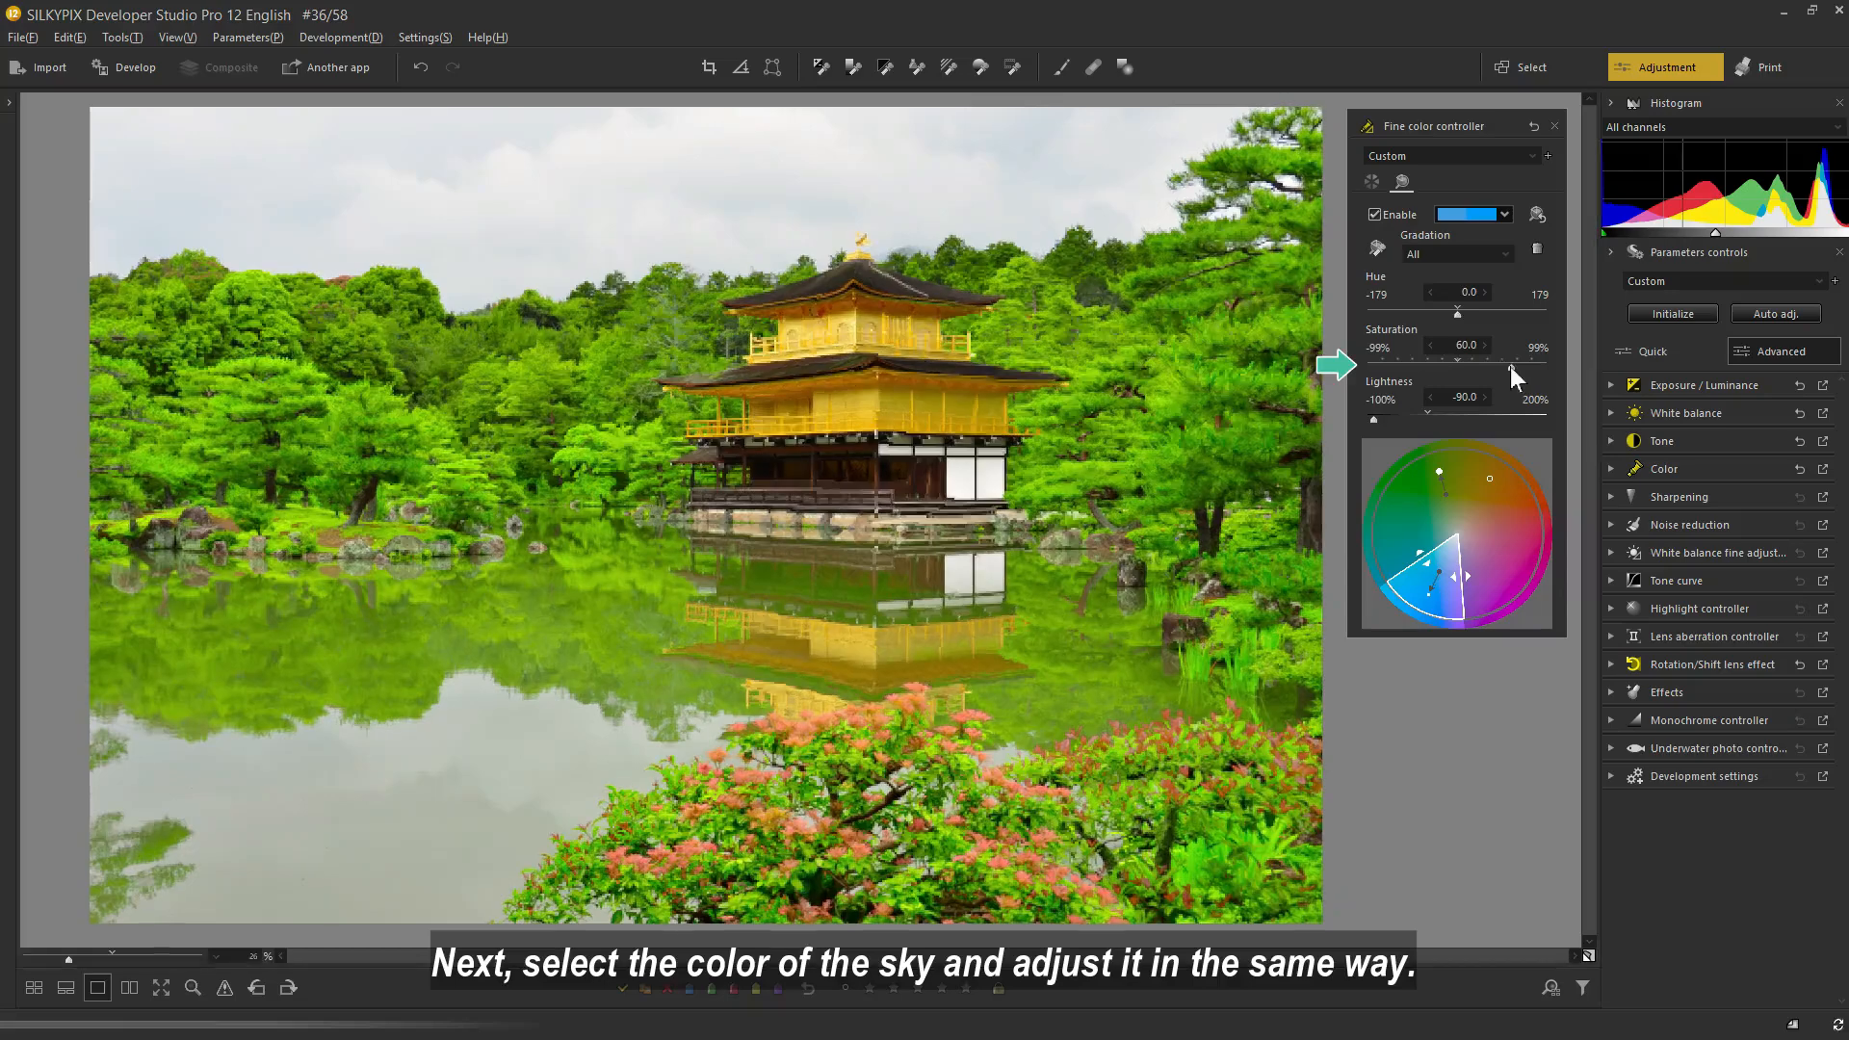
click(1502, 253)
click(1503, 319)
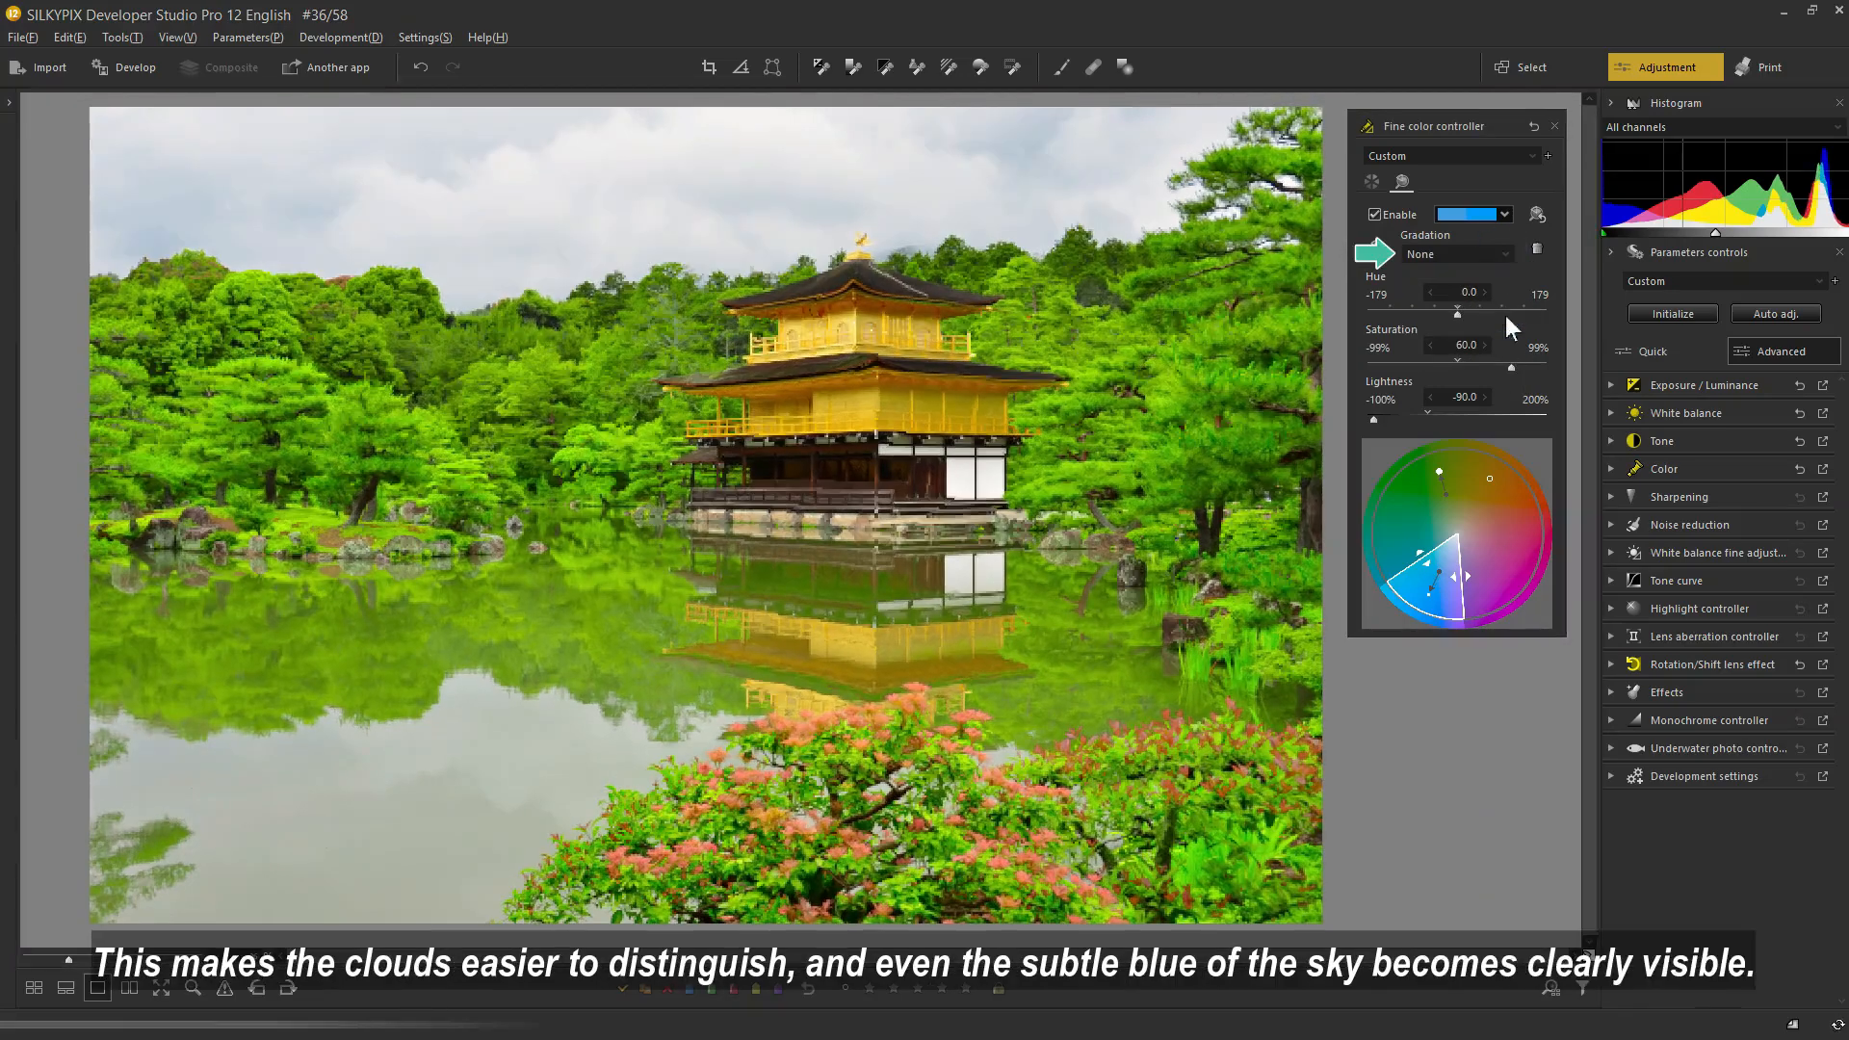
Step: Strengthen the sky adjustment by setting its lightness to -100 and saturation to 95
drag(1374, 420, 1368, 421)
drag(1535, 364, 1543, 366)
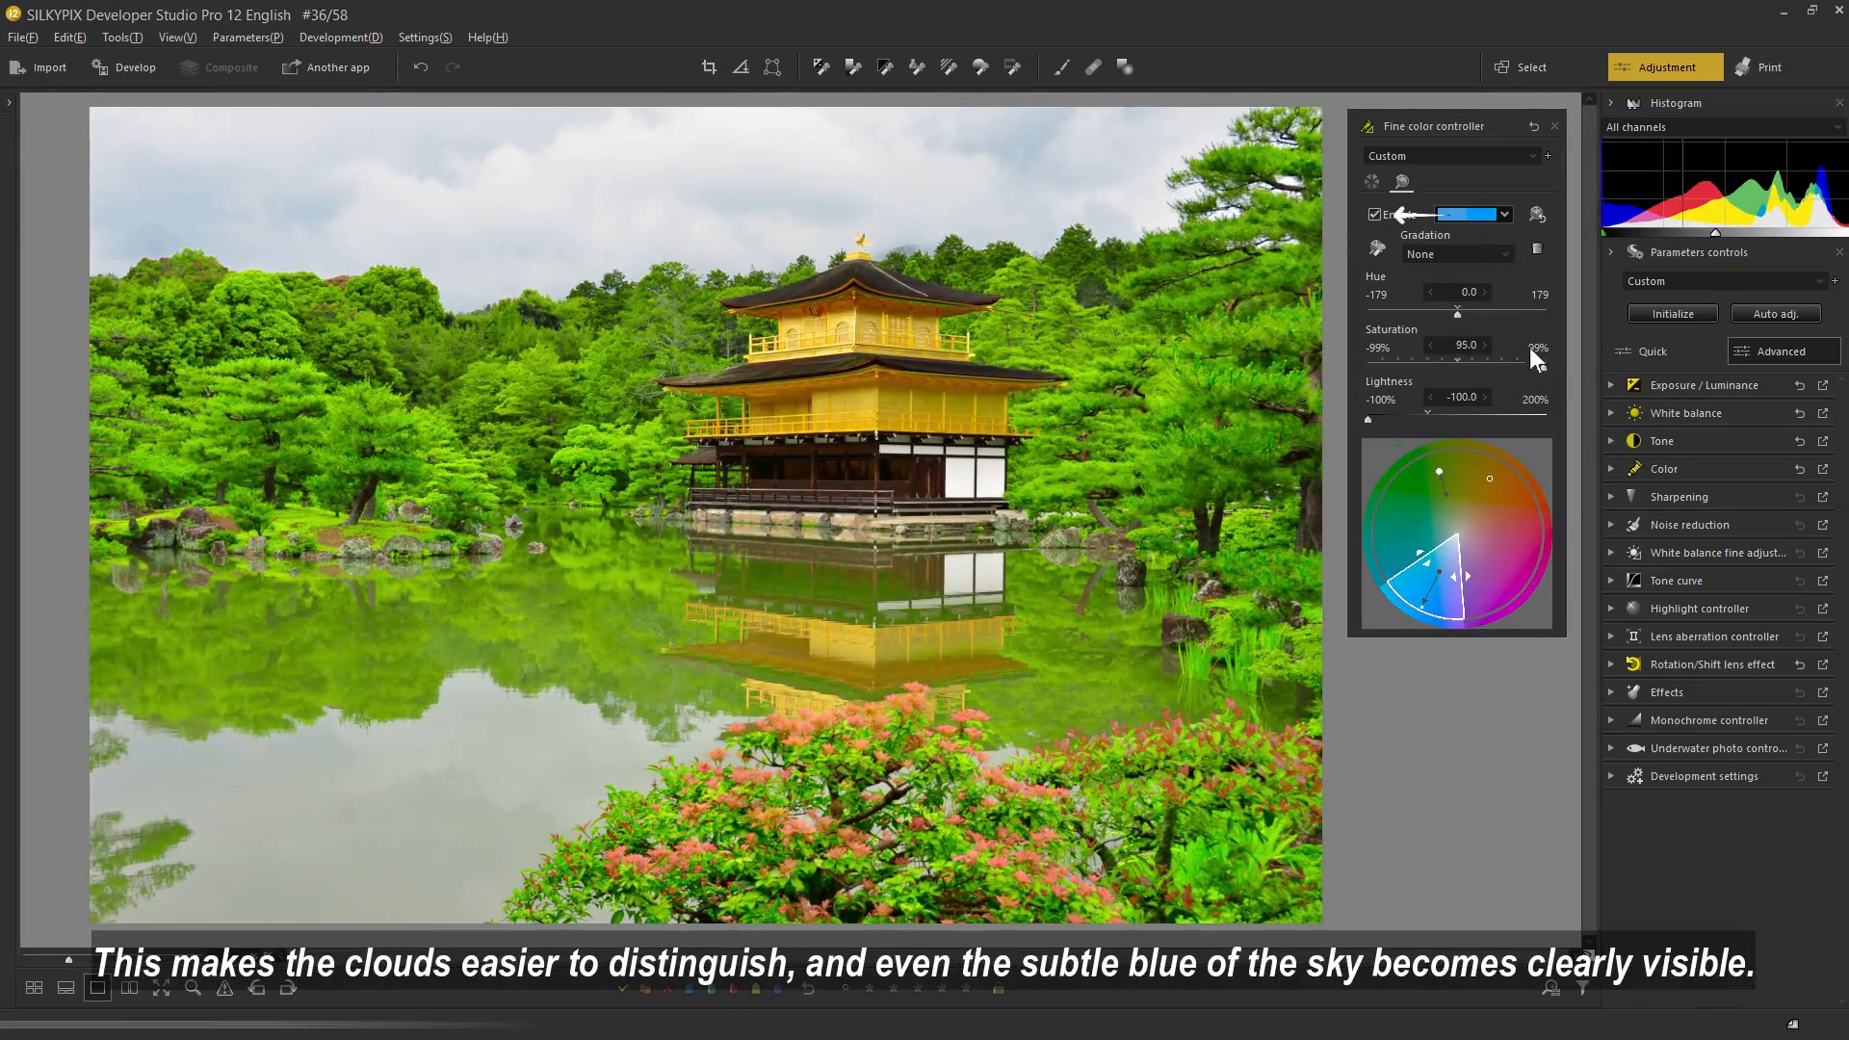
click(1373, 216)
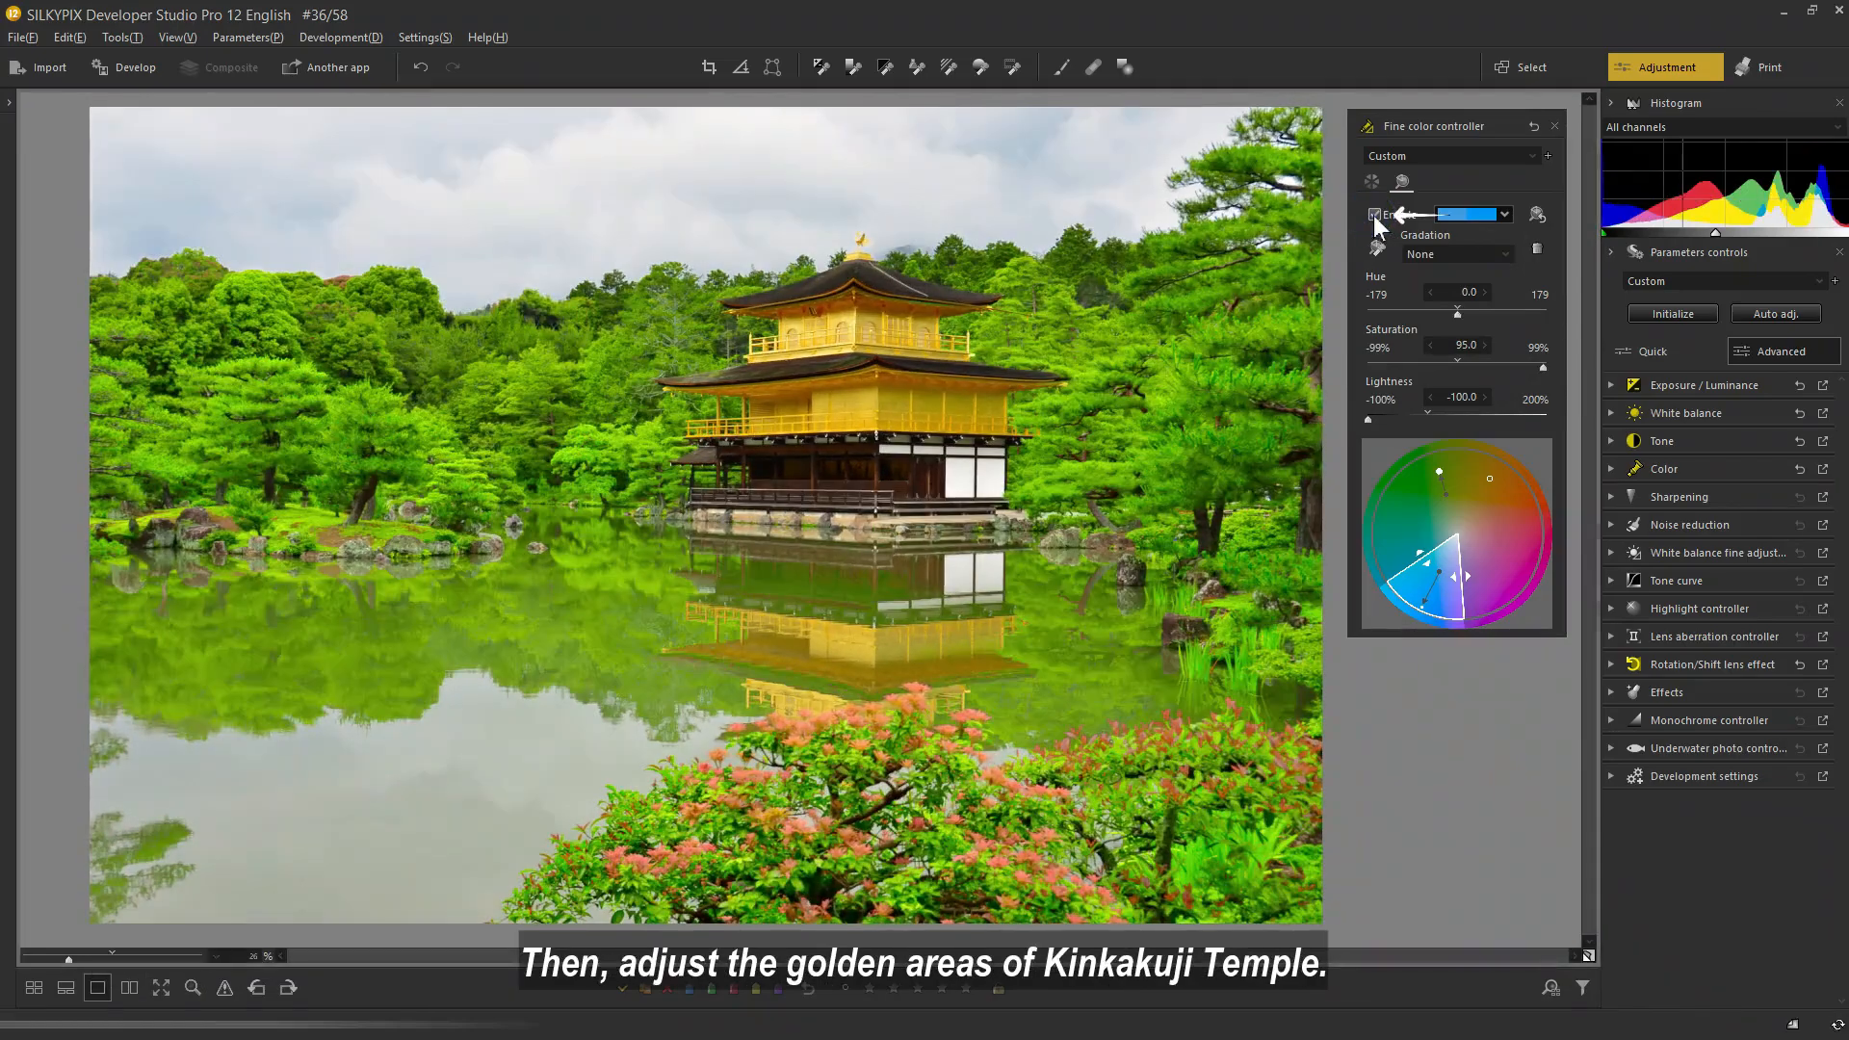
Step: Register the gold of the temple walls and set its saturation to 71 and lightness to 27
click(1377, 248)
click(854, 332)
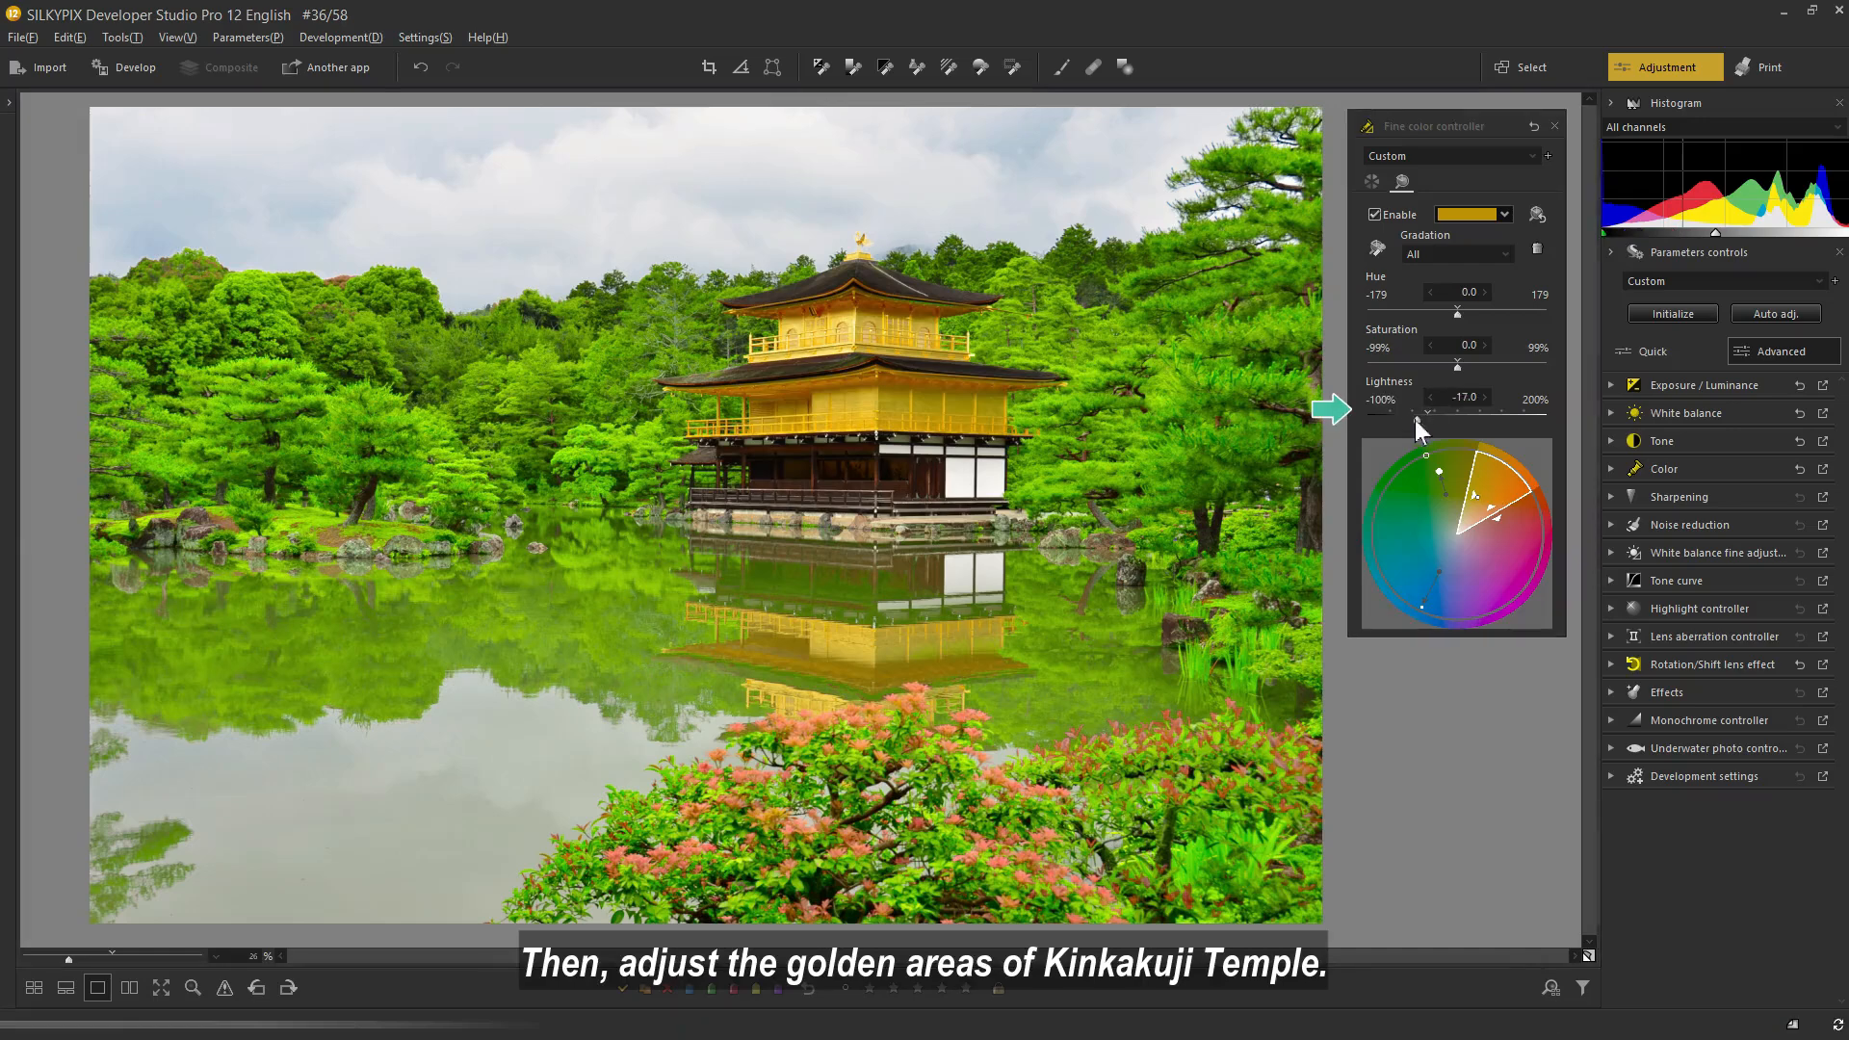
drag(1427, 417, 1521, 368)
Step: Try the Hue and Saturation gradations on the temple gold, choose None, and set its lightness to 2
click(1505, 254)
click(1493, 286)
click(1508, 254)
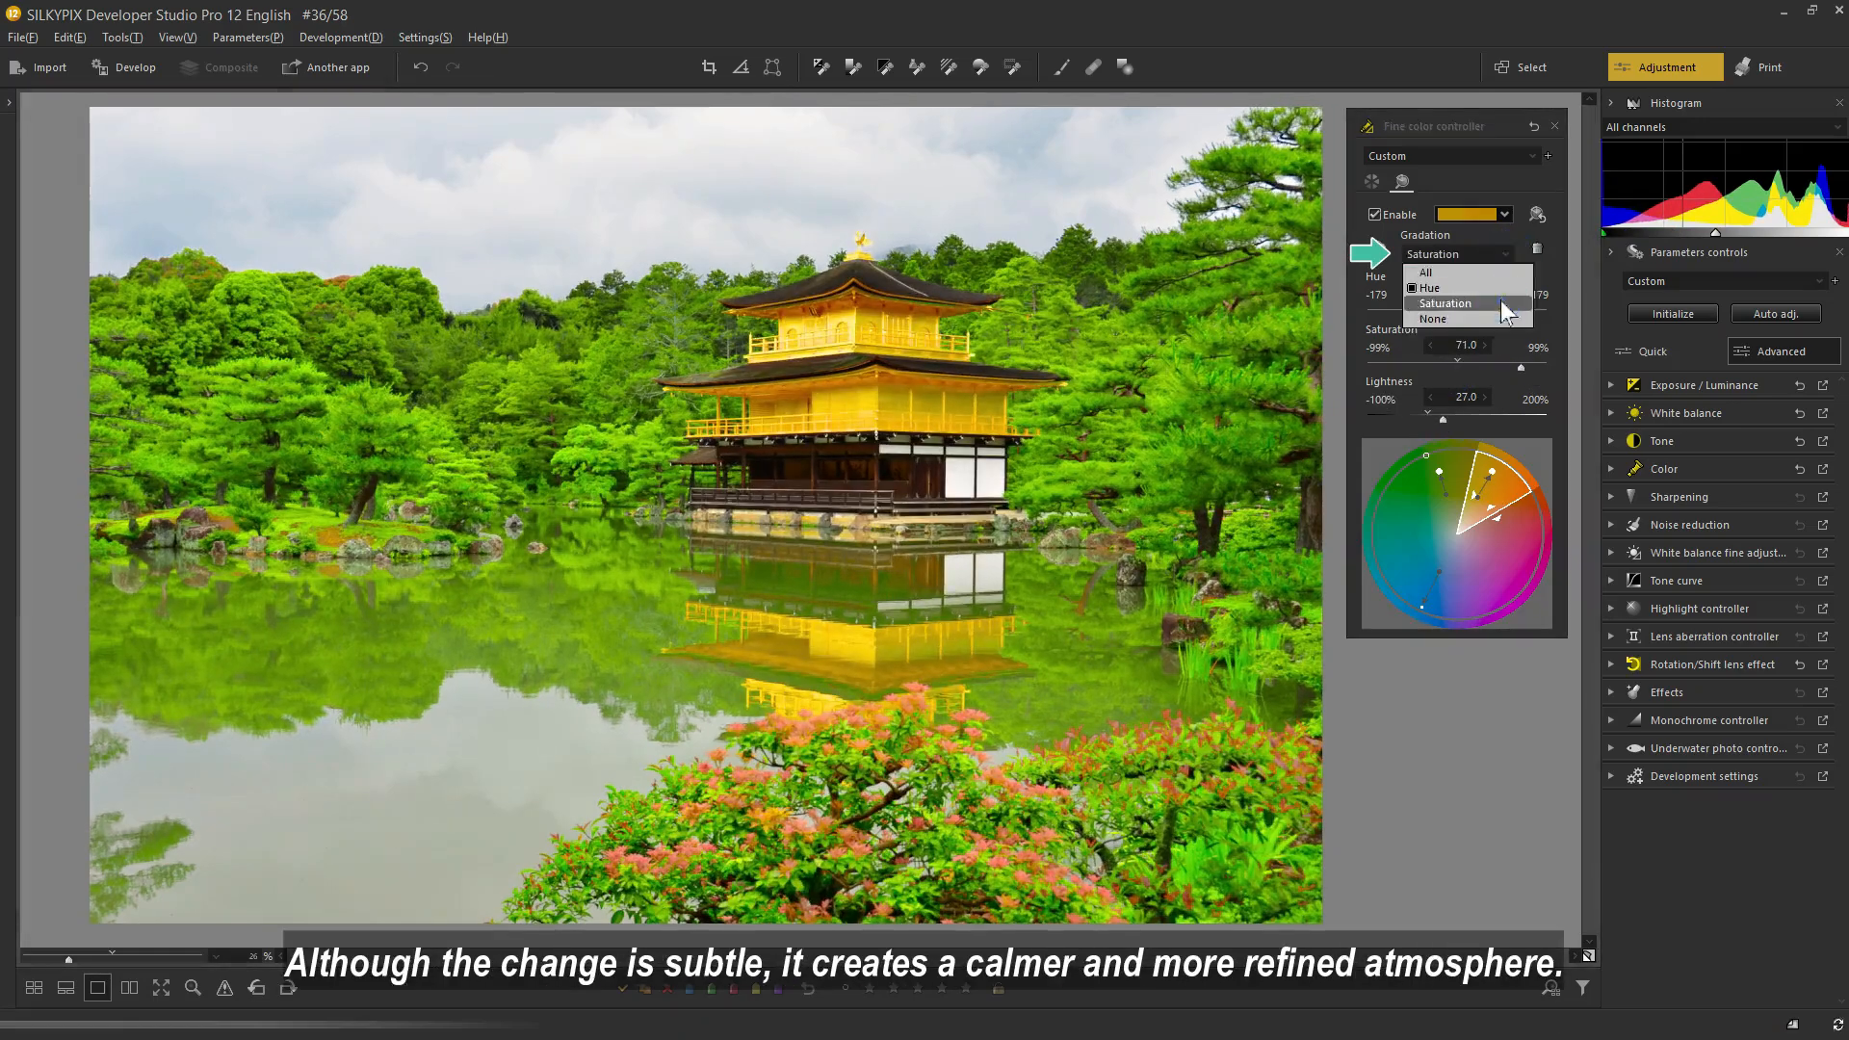
click(1492, 320)
drag(1444, 419, 1429, 418)
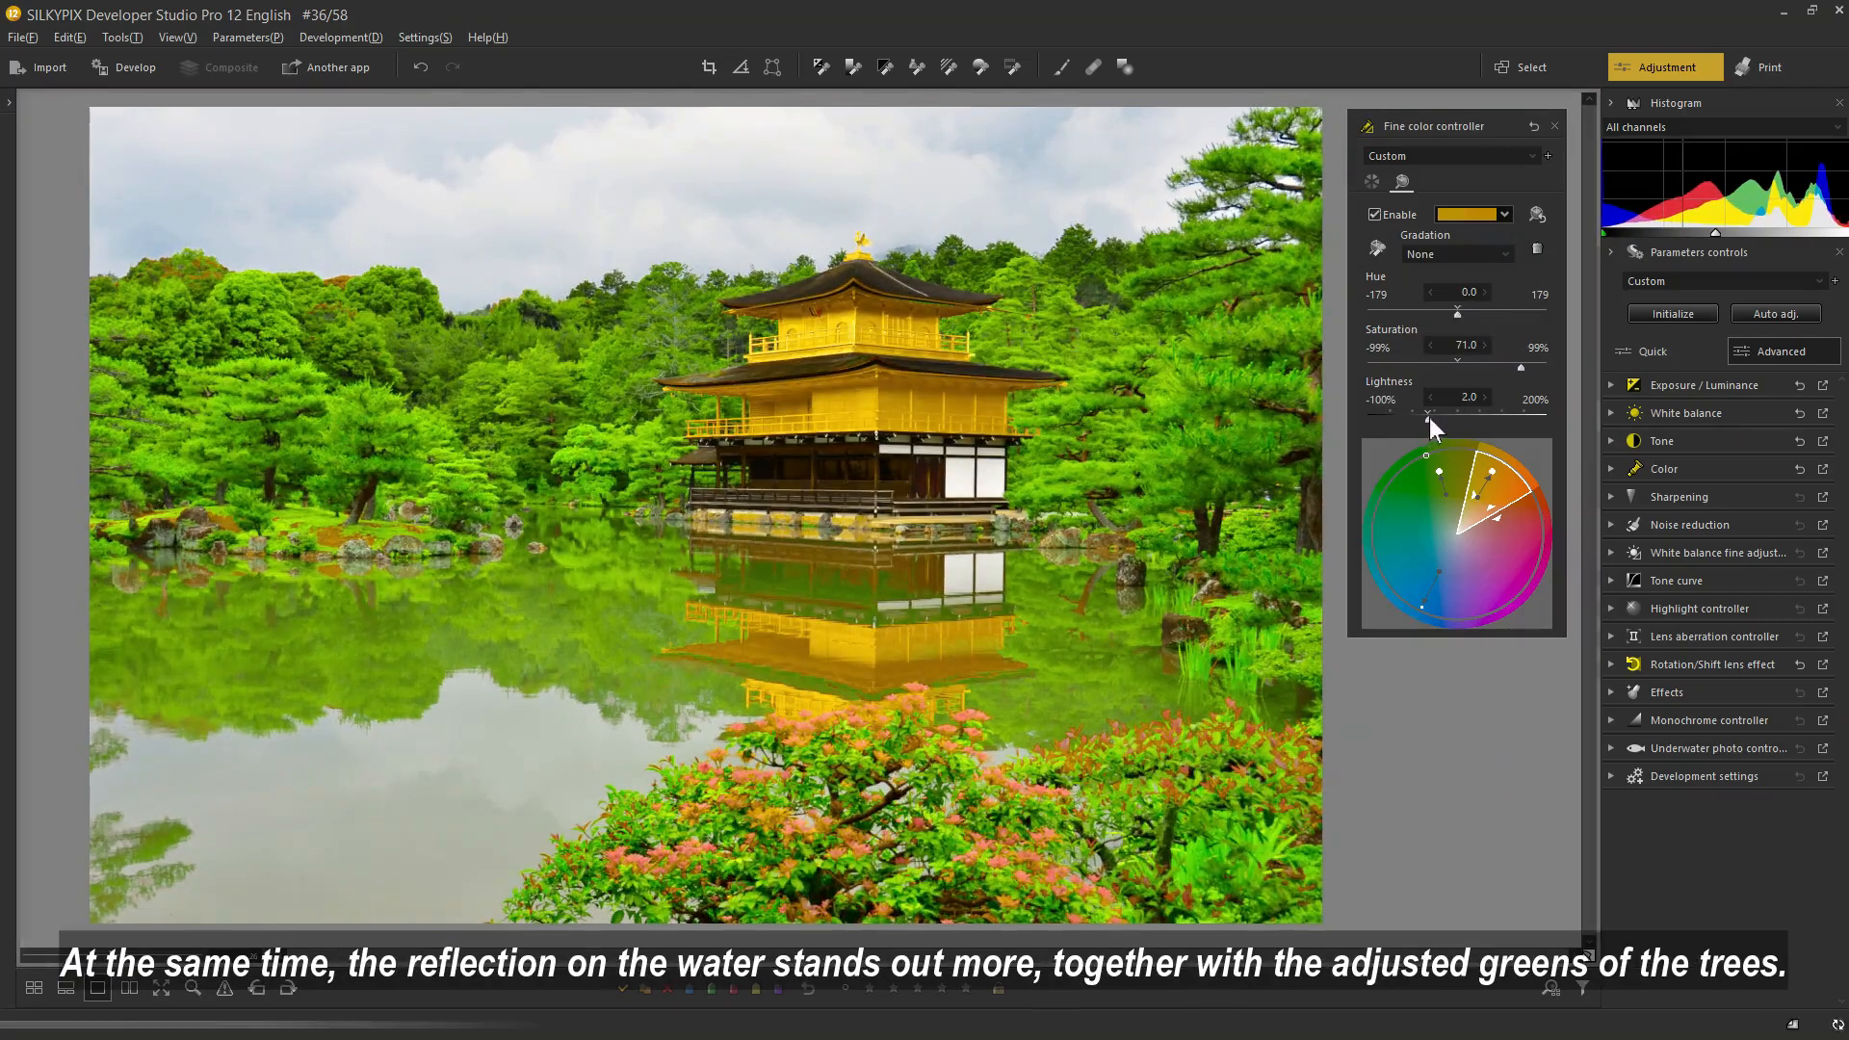
Step: Register the red flower color and set its saturation to 71 and lightness to -12
click(1373, 215)
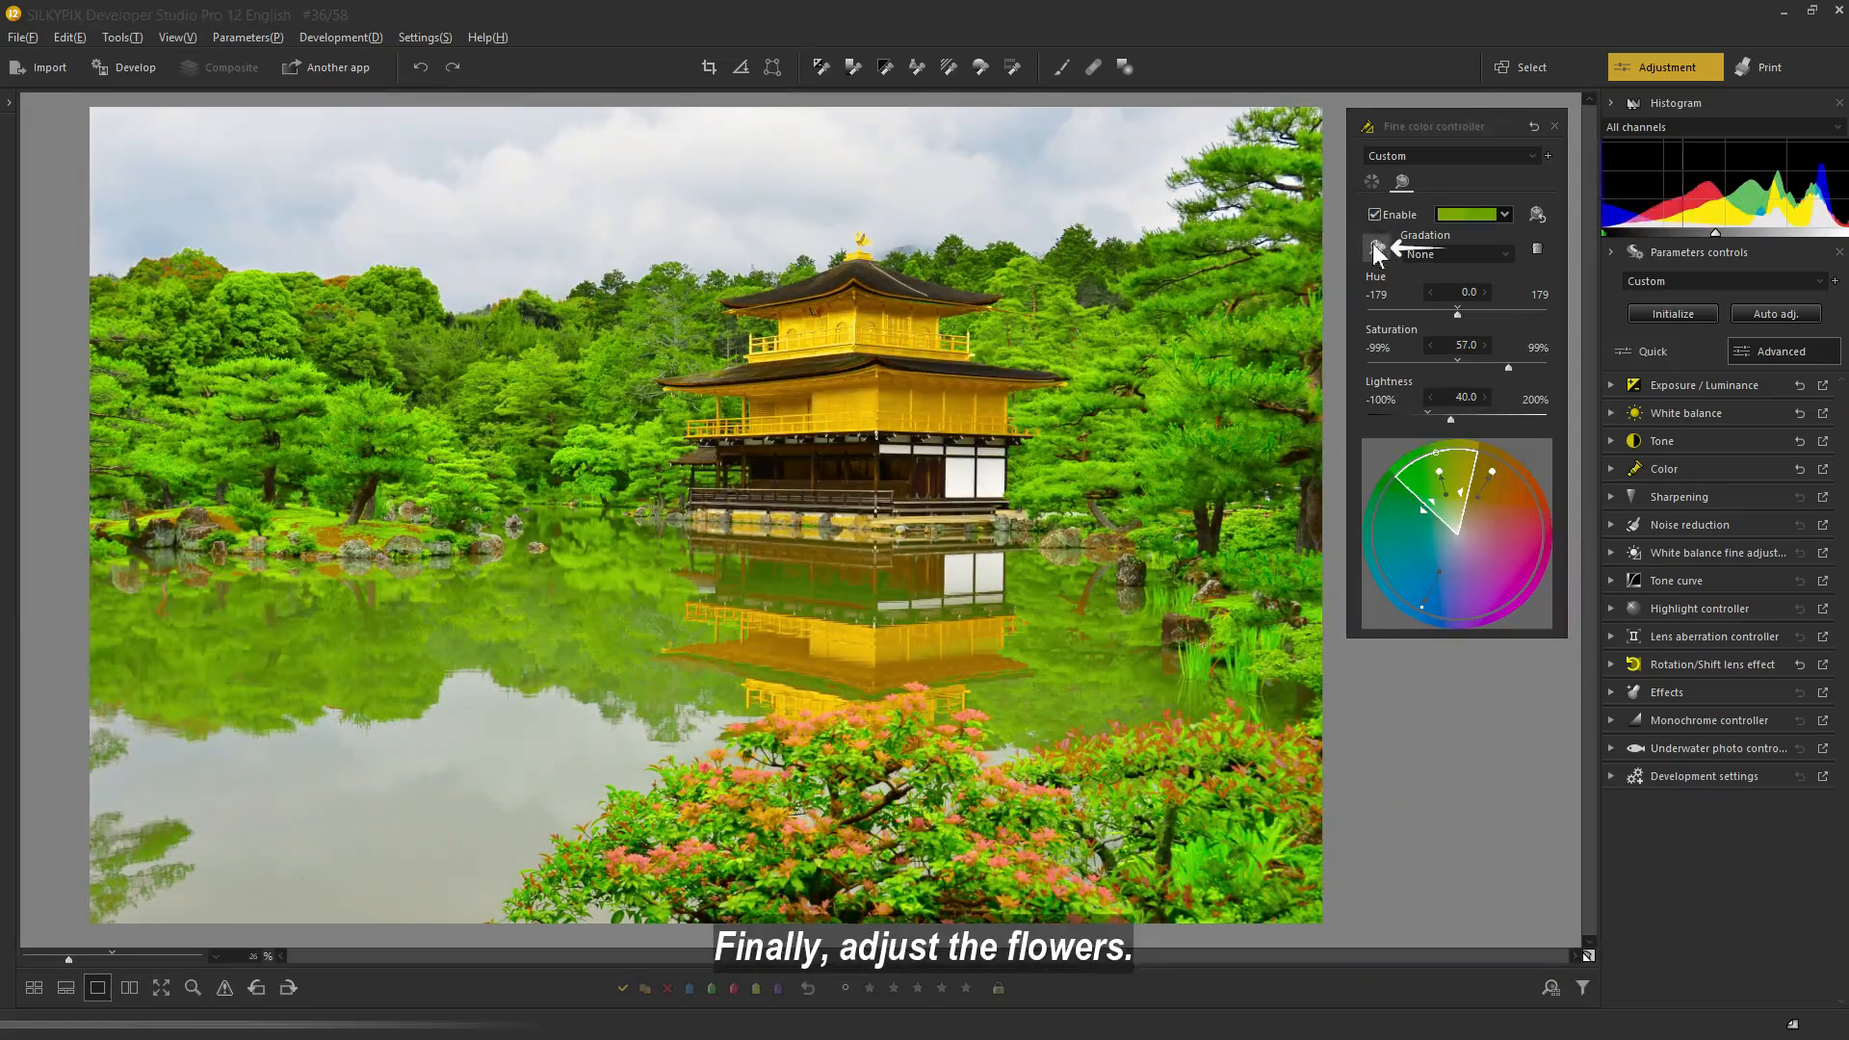
click(805, 681)
click(1462, 364)
drag(1464, 363, 1522, 362)
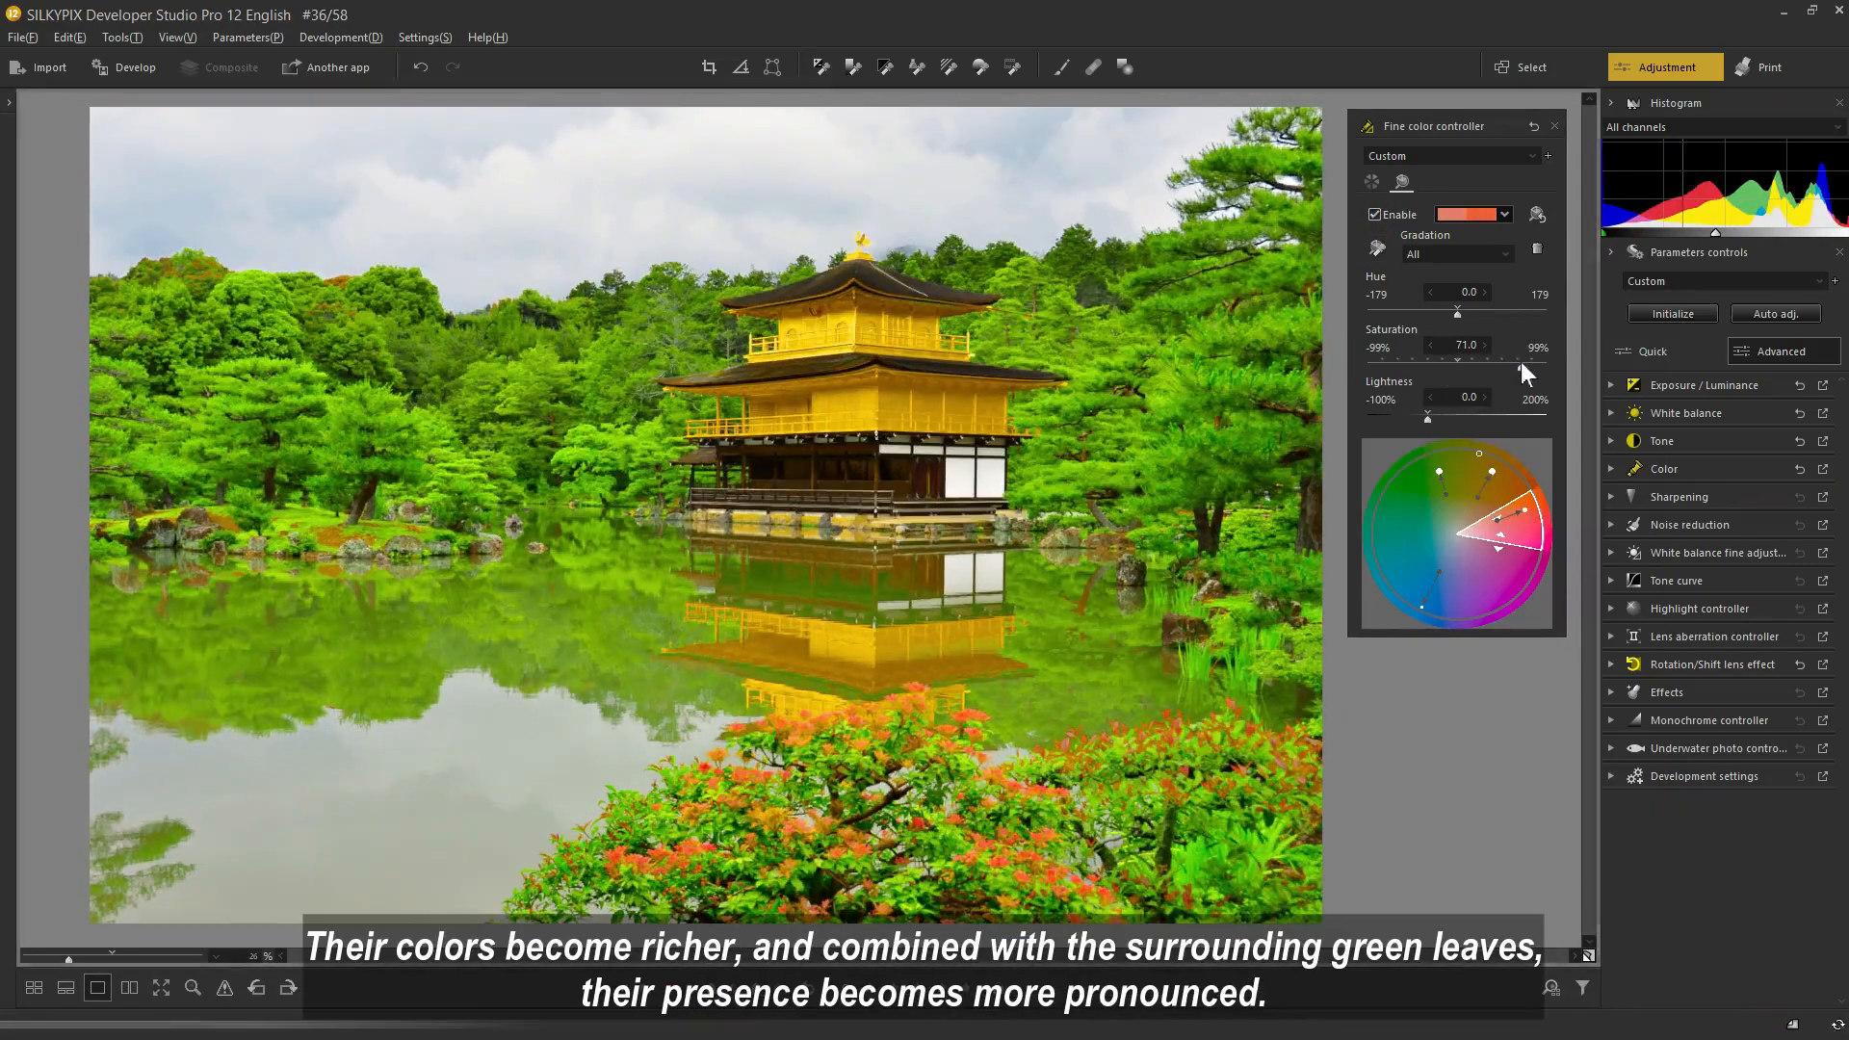
drag(1427, 418, 1419, 417)
Step: Try the Hue, Saturation and None gradations on the flower color, and return to All
click(1505, 254)
click(1500, 288)
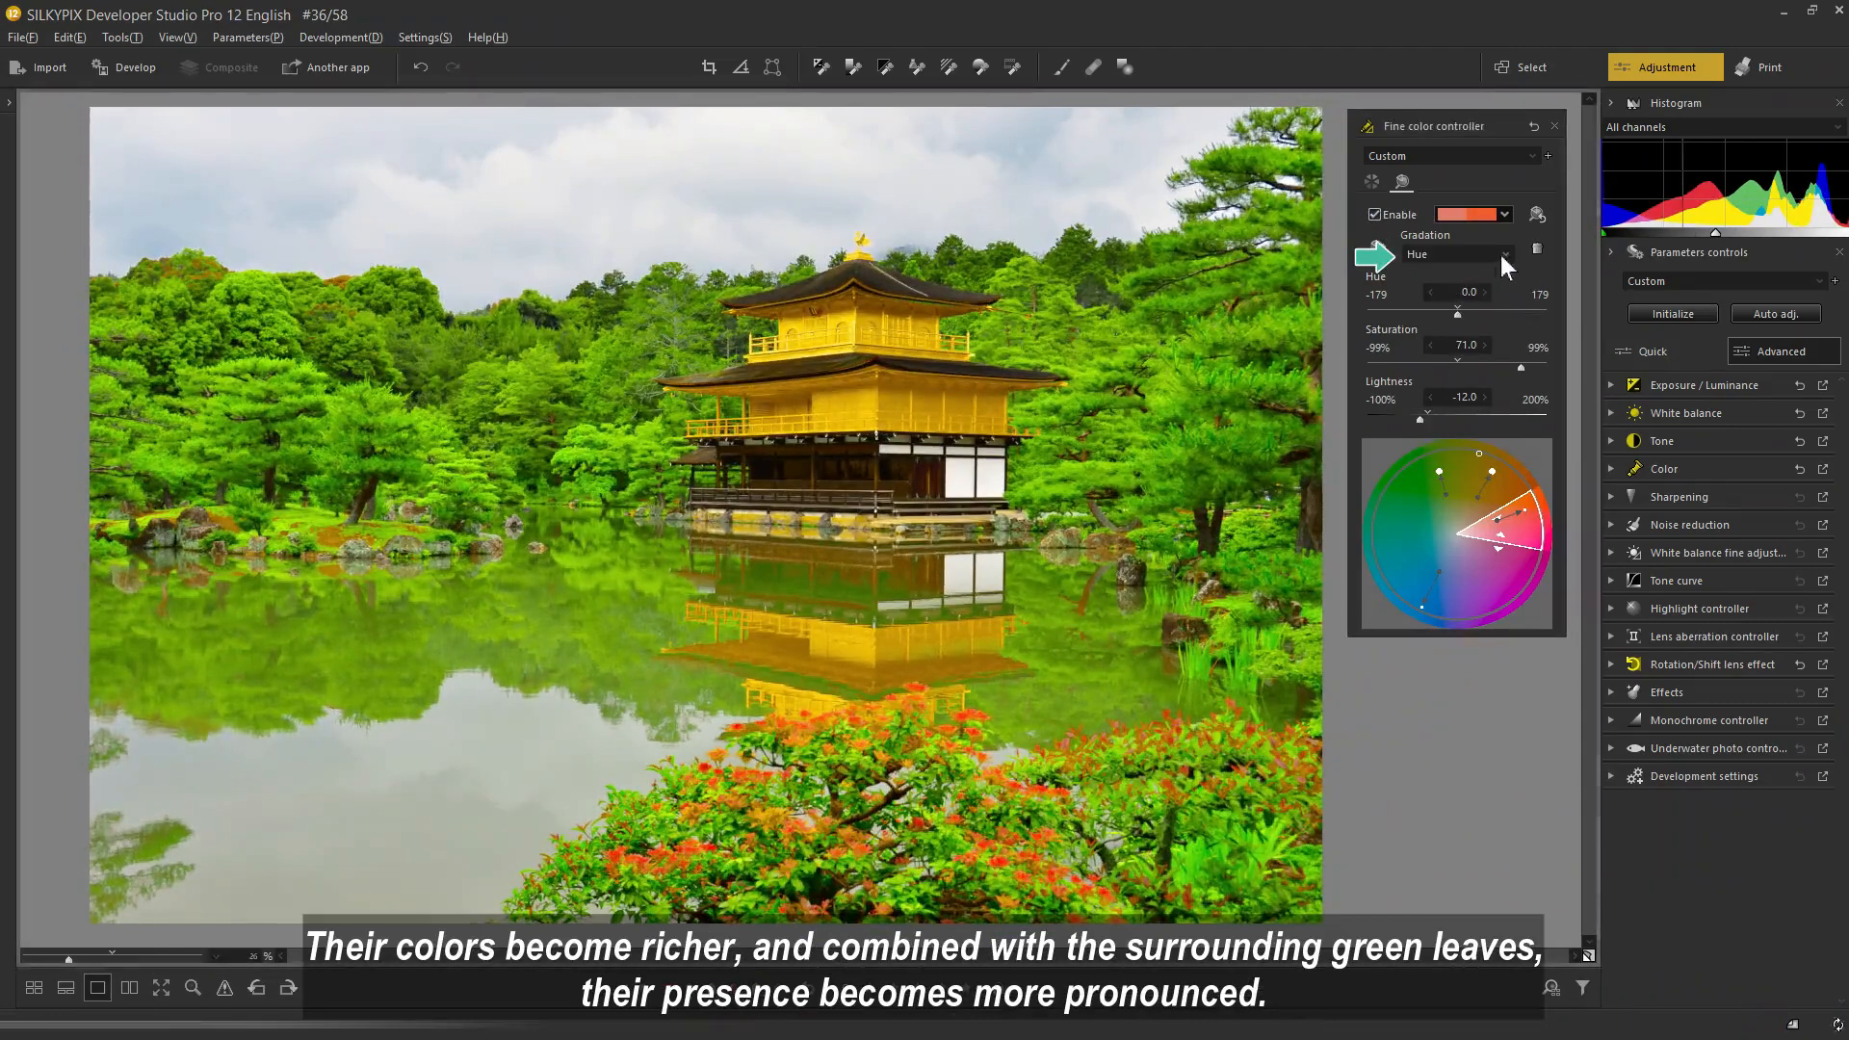
click(1503, 255)
click(1493, 304)
click(1500, 255)
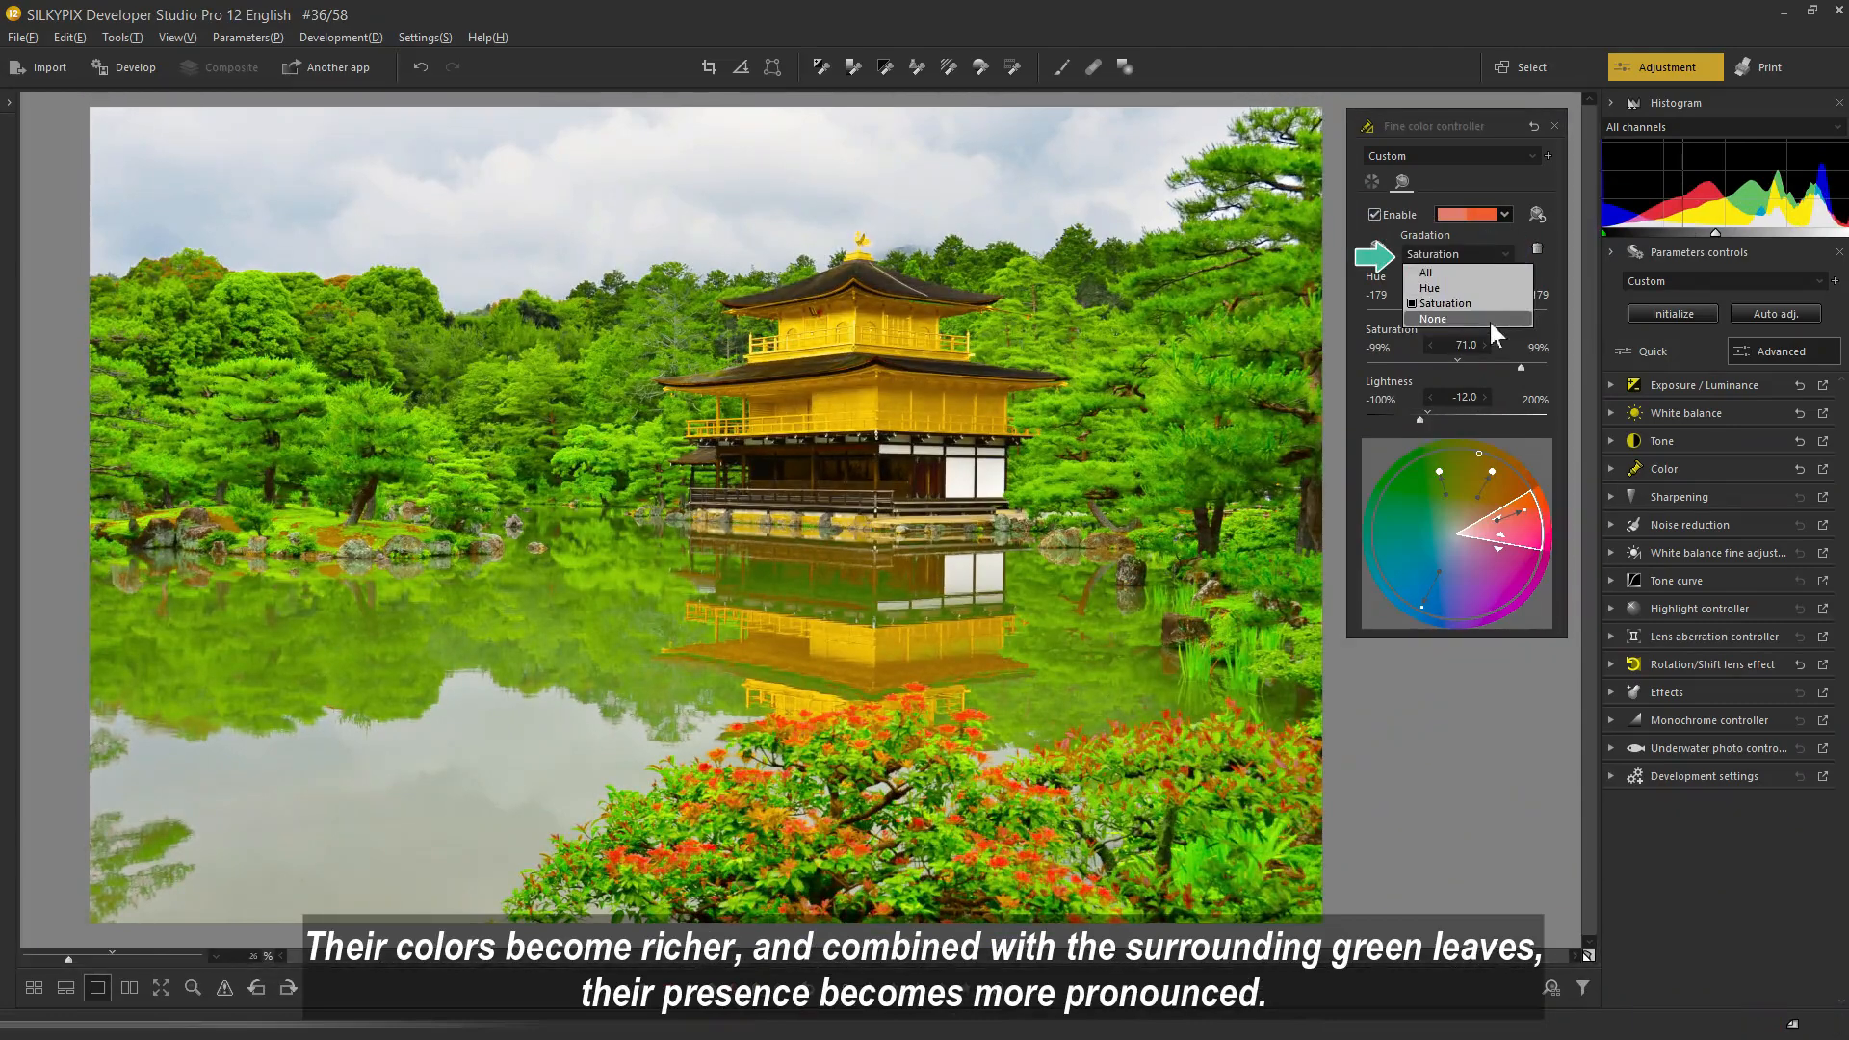
click(1489, 322)
click(1505, 251)
click(1427, 272)
Step: Fine-tune the flower color to hue 2.1, saturation 72.1 and lightness 1, and compare the photo with the color adjustments off and on
drag(1524, 509, 1525, 508)
drag(1420, 419, 1429, 419)
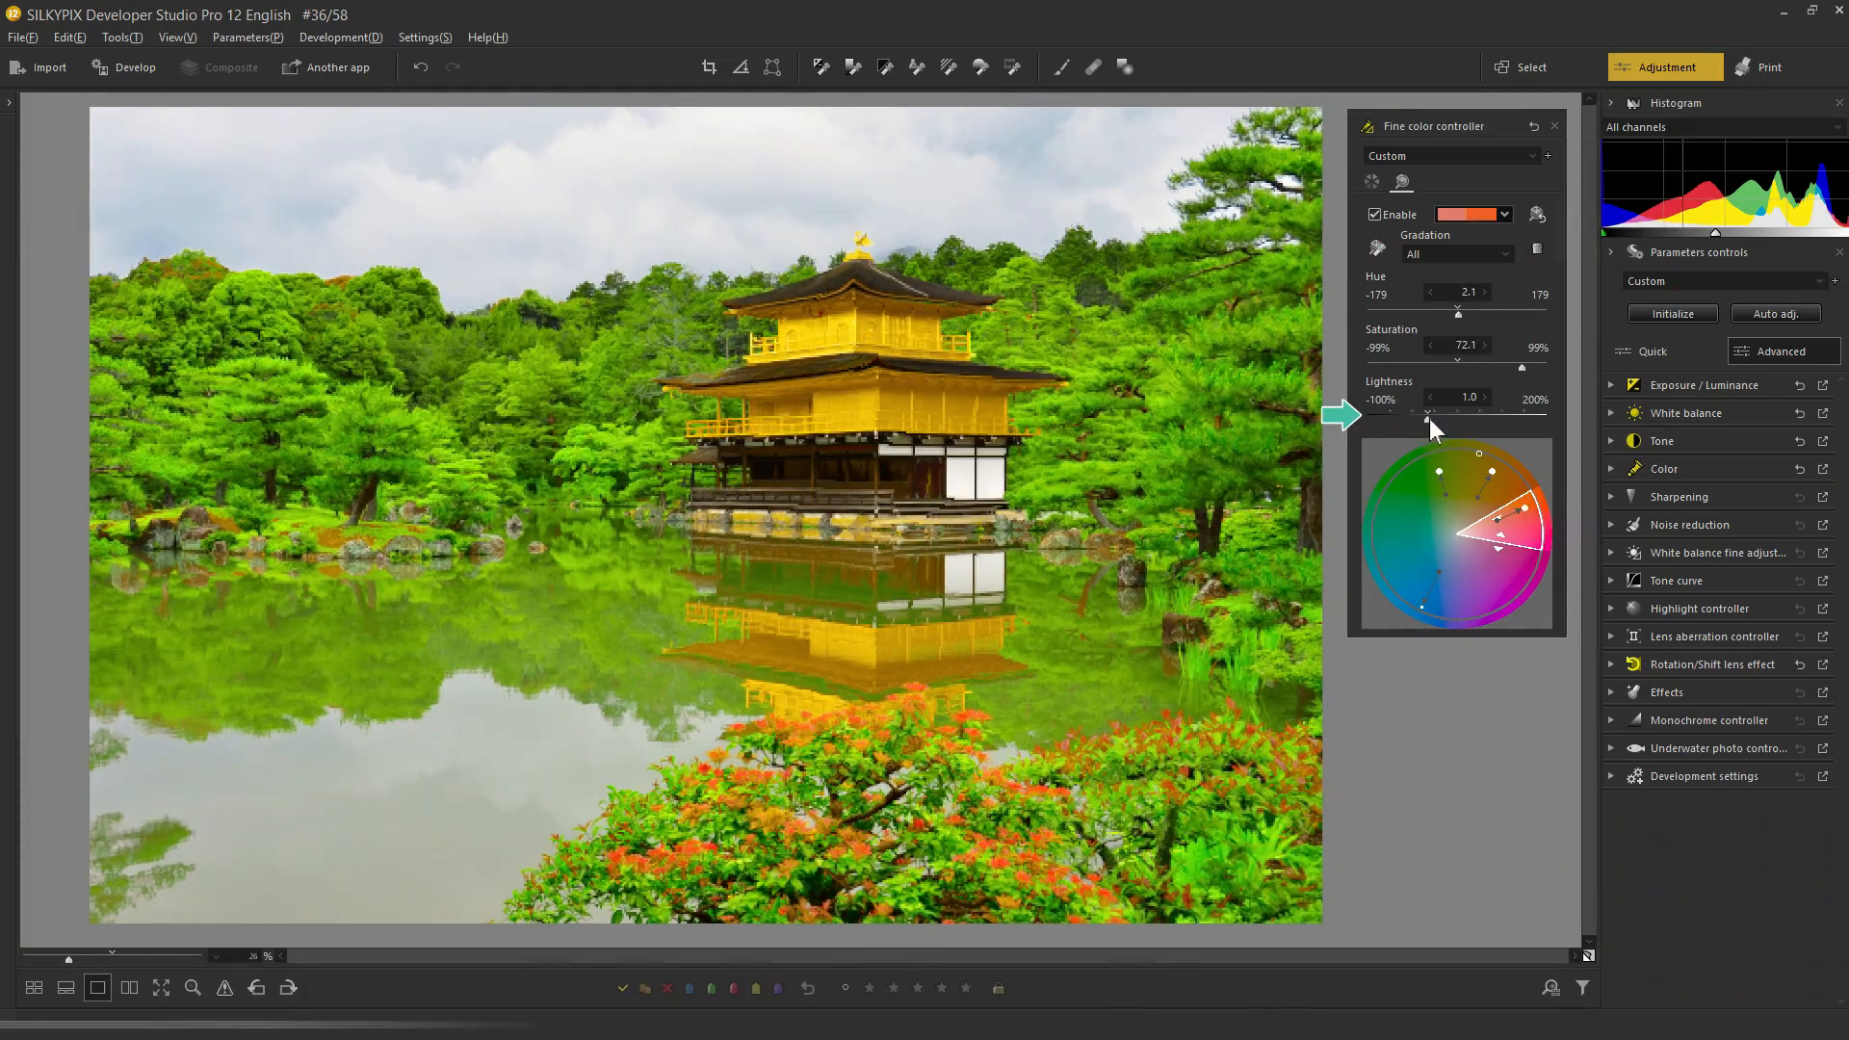
click(1375, 217)
click(1375, 217)
click(1374, 217)
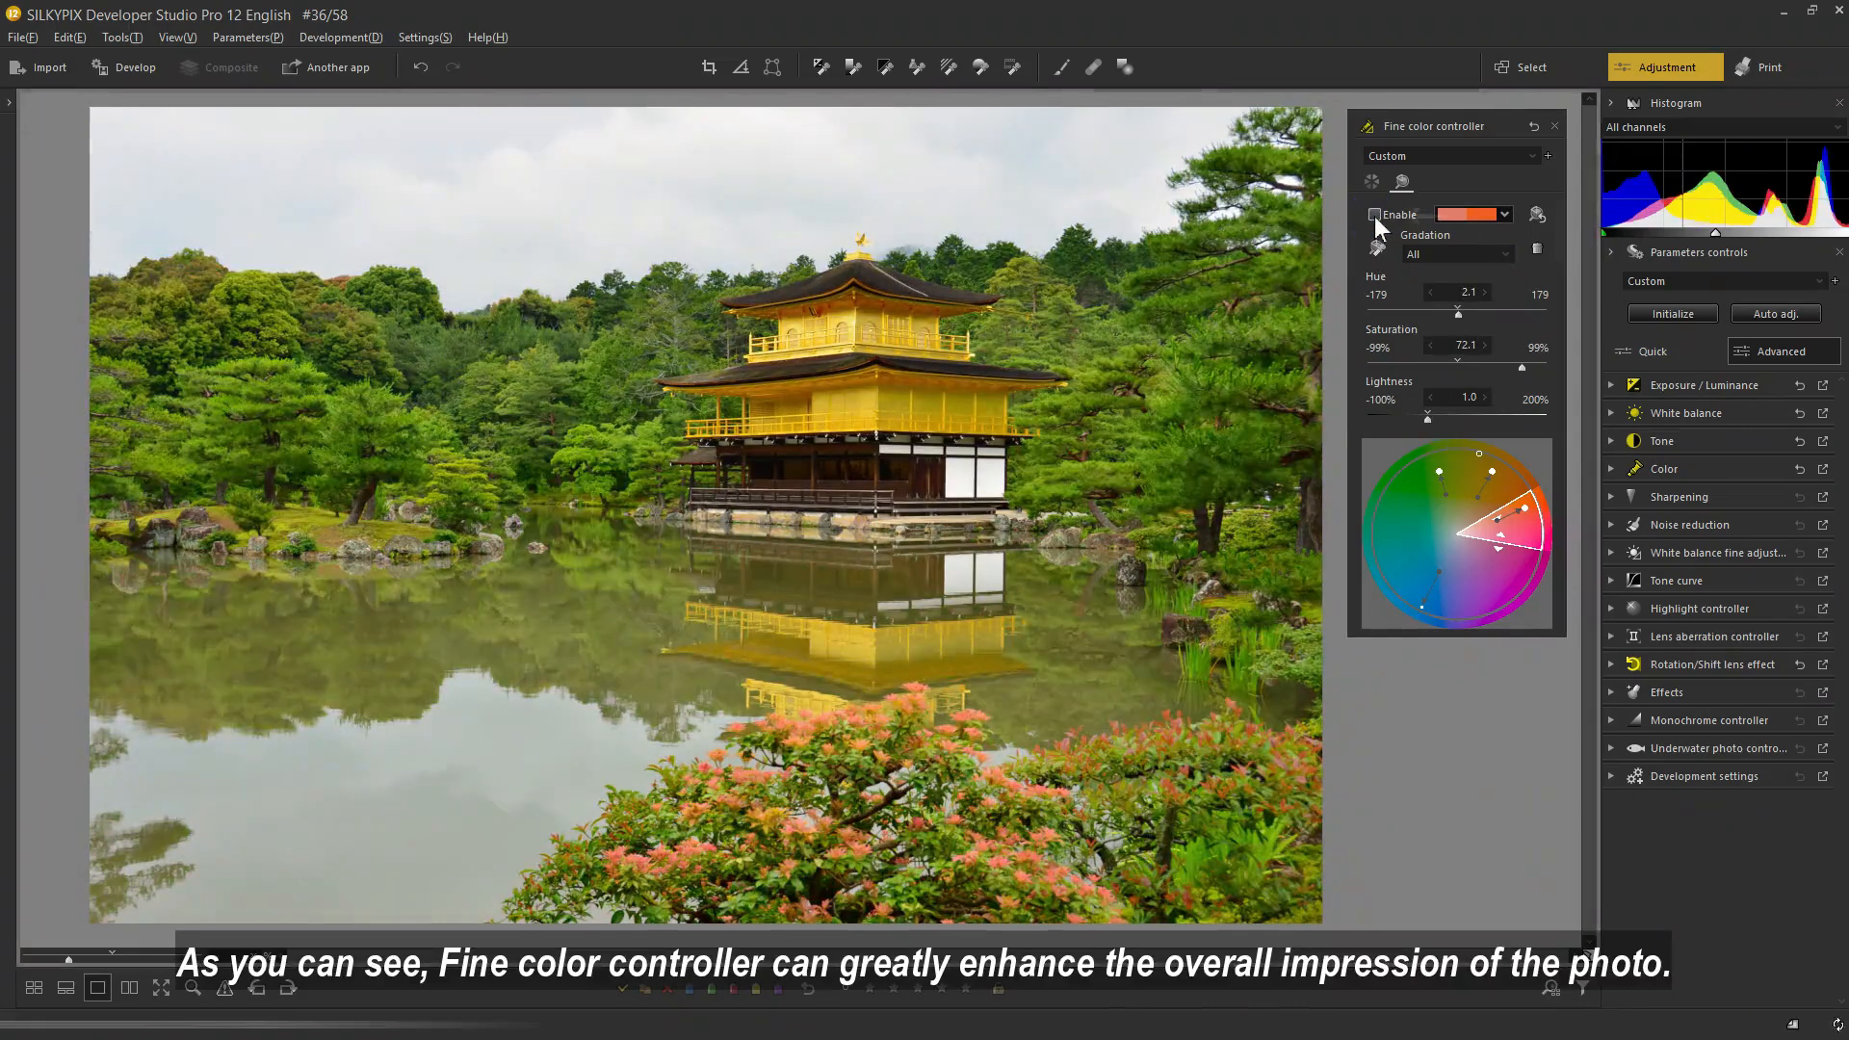
click(1375, 216)
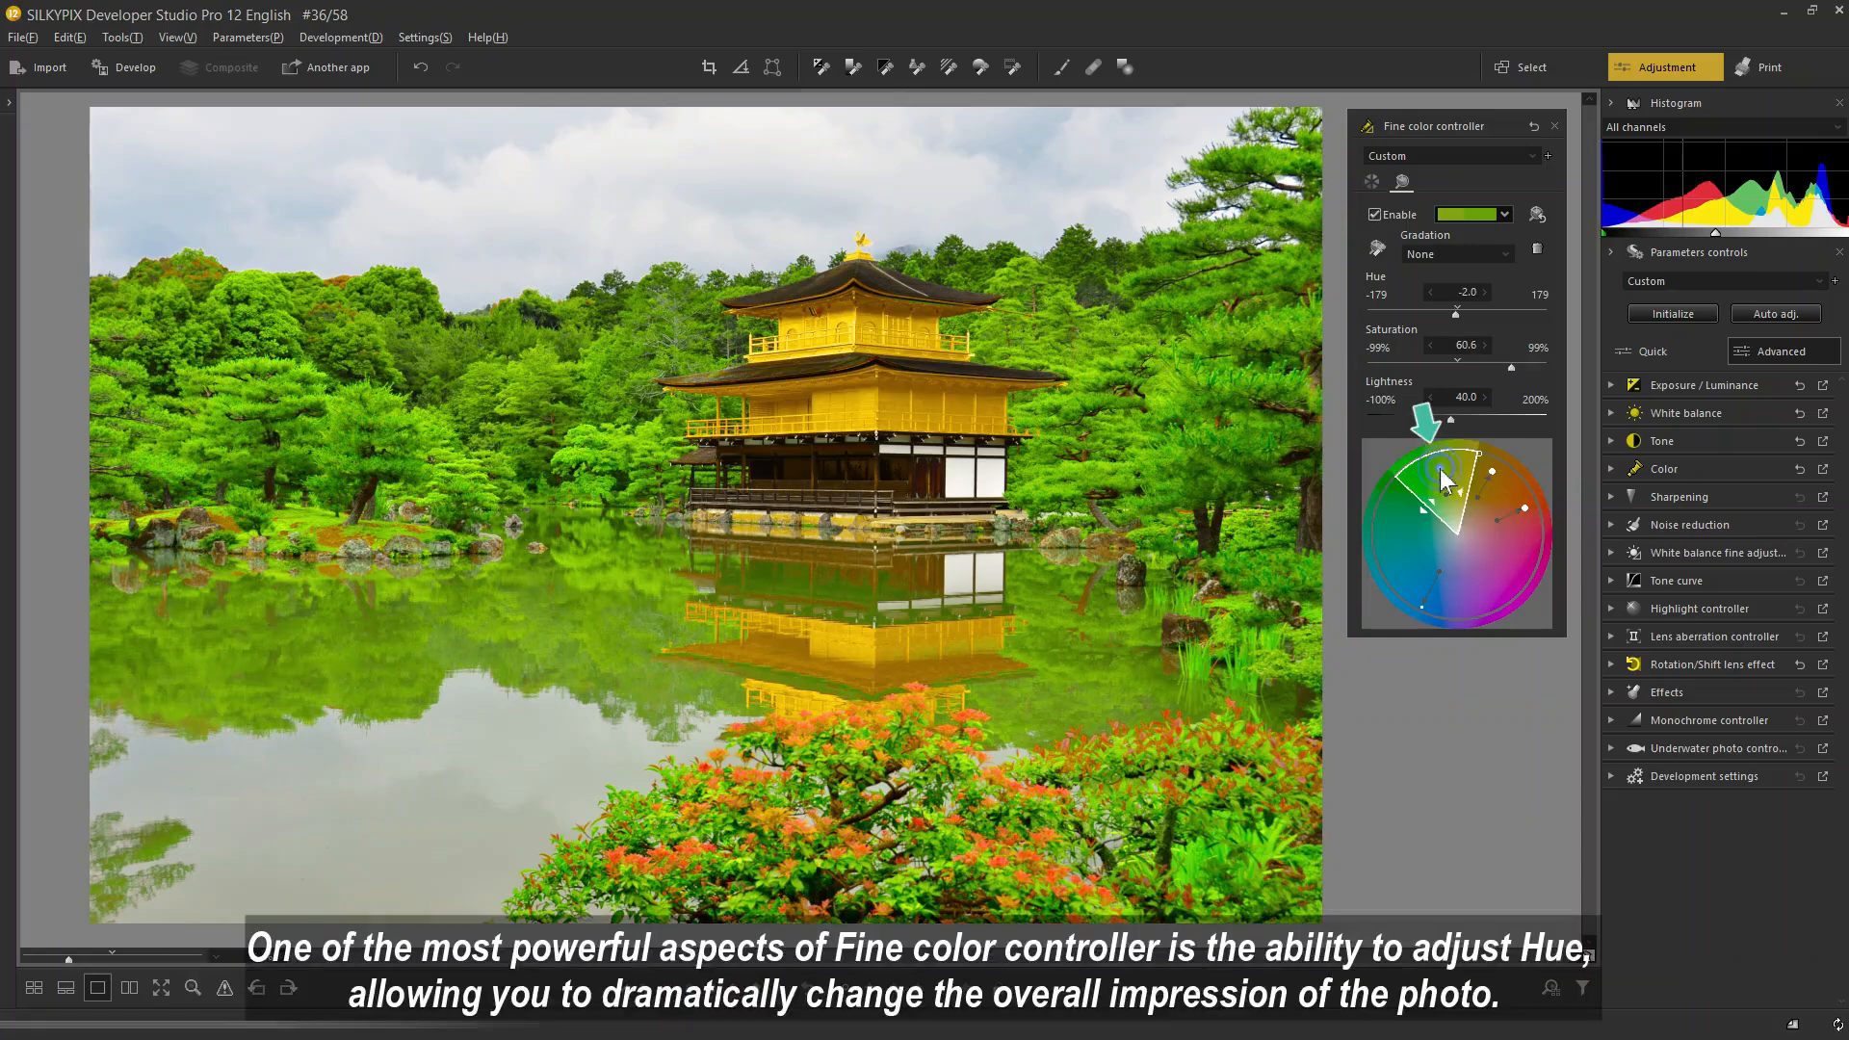
Step: Try shifting the greens toward yellow with hue -24.9 and saturation 61.4, and compare the photo with the adjustments off and on
drag(1440, 470, 1466, 466)
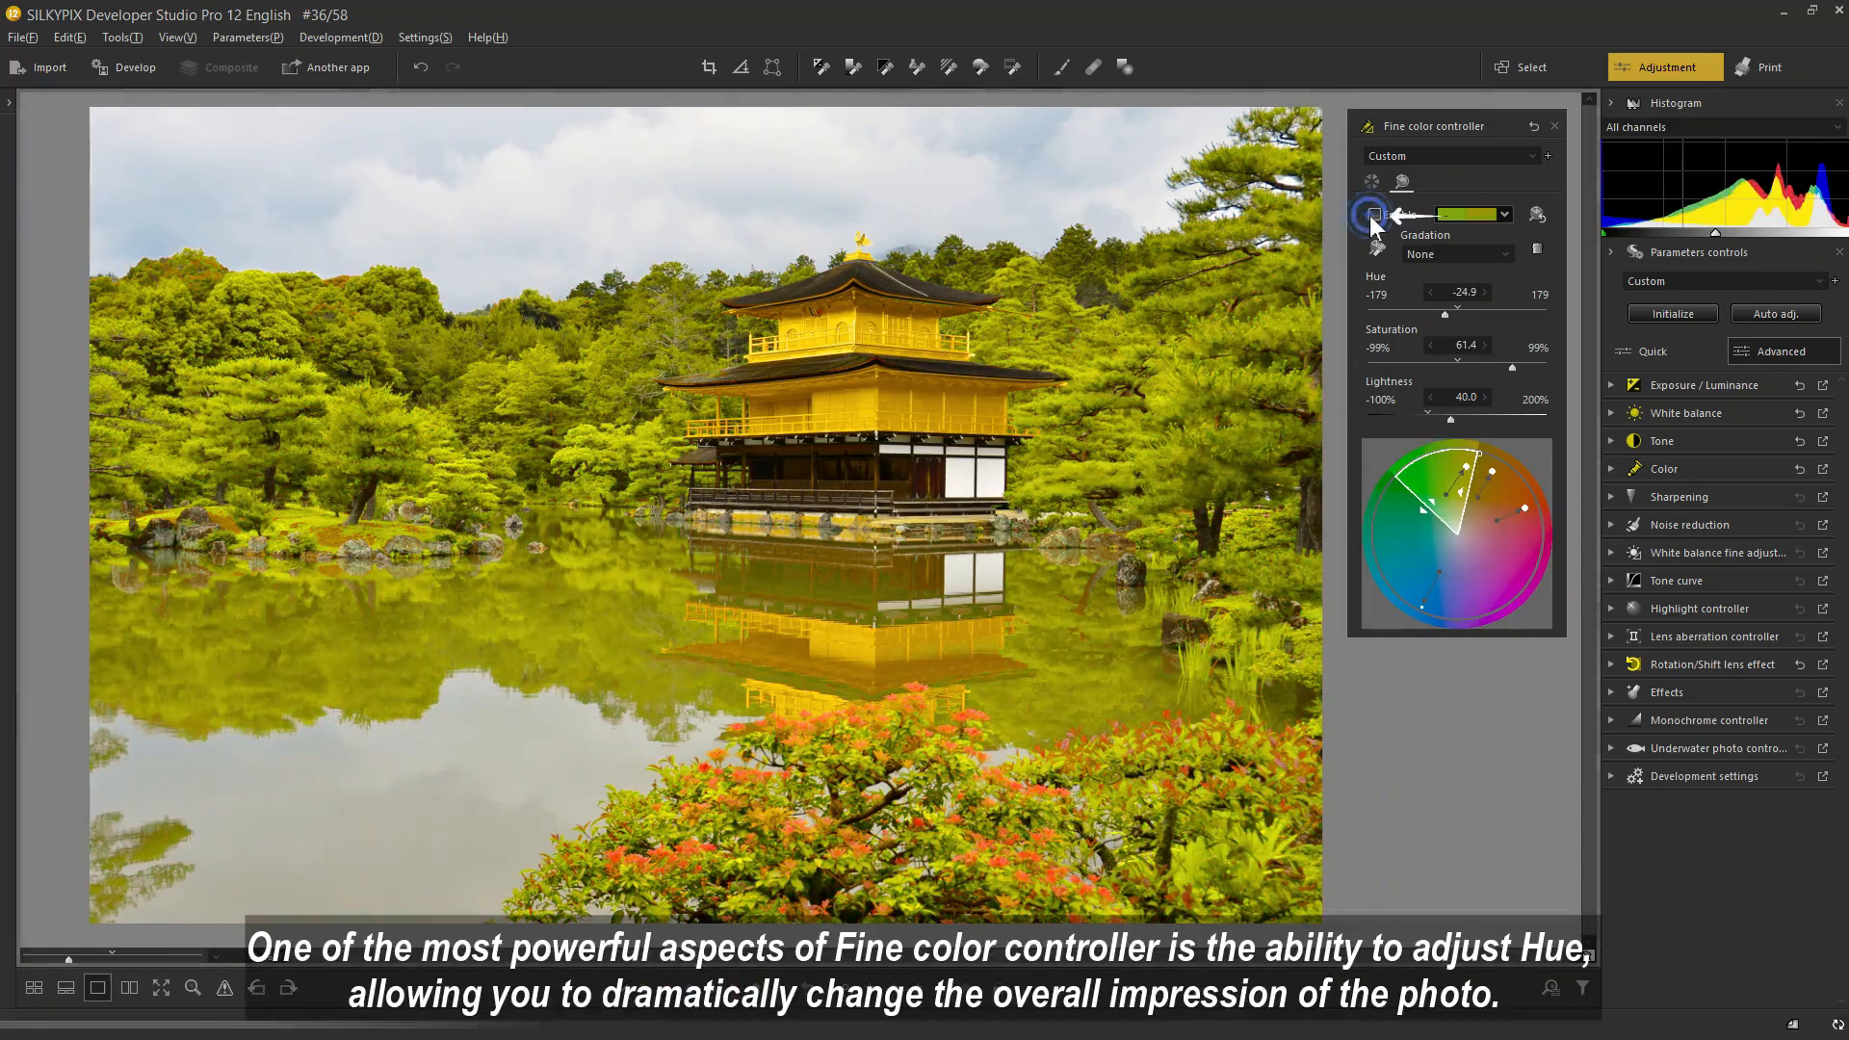
click(1372, 215)
click(1372, 216)
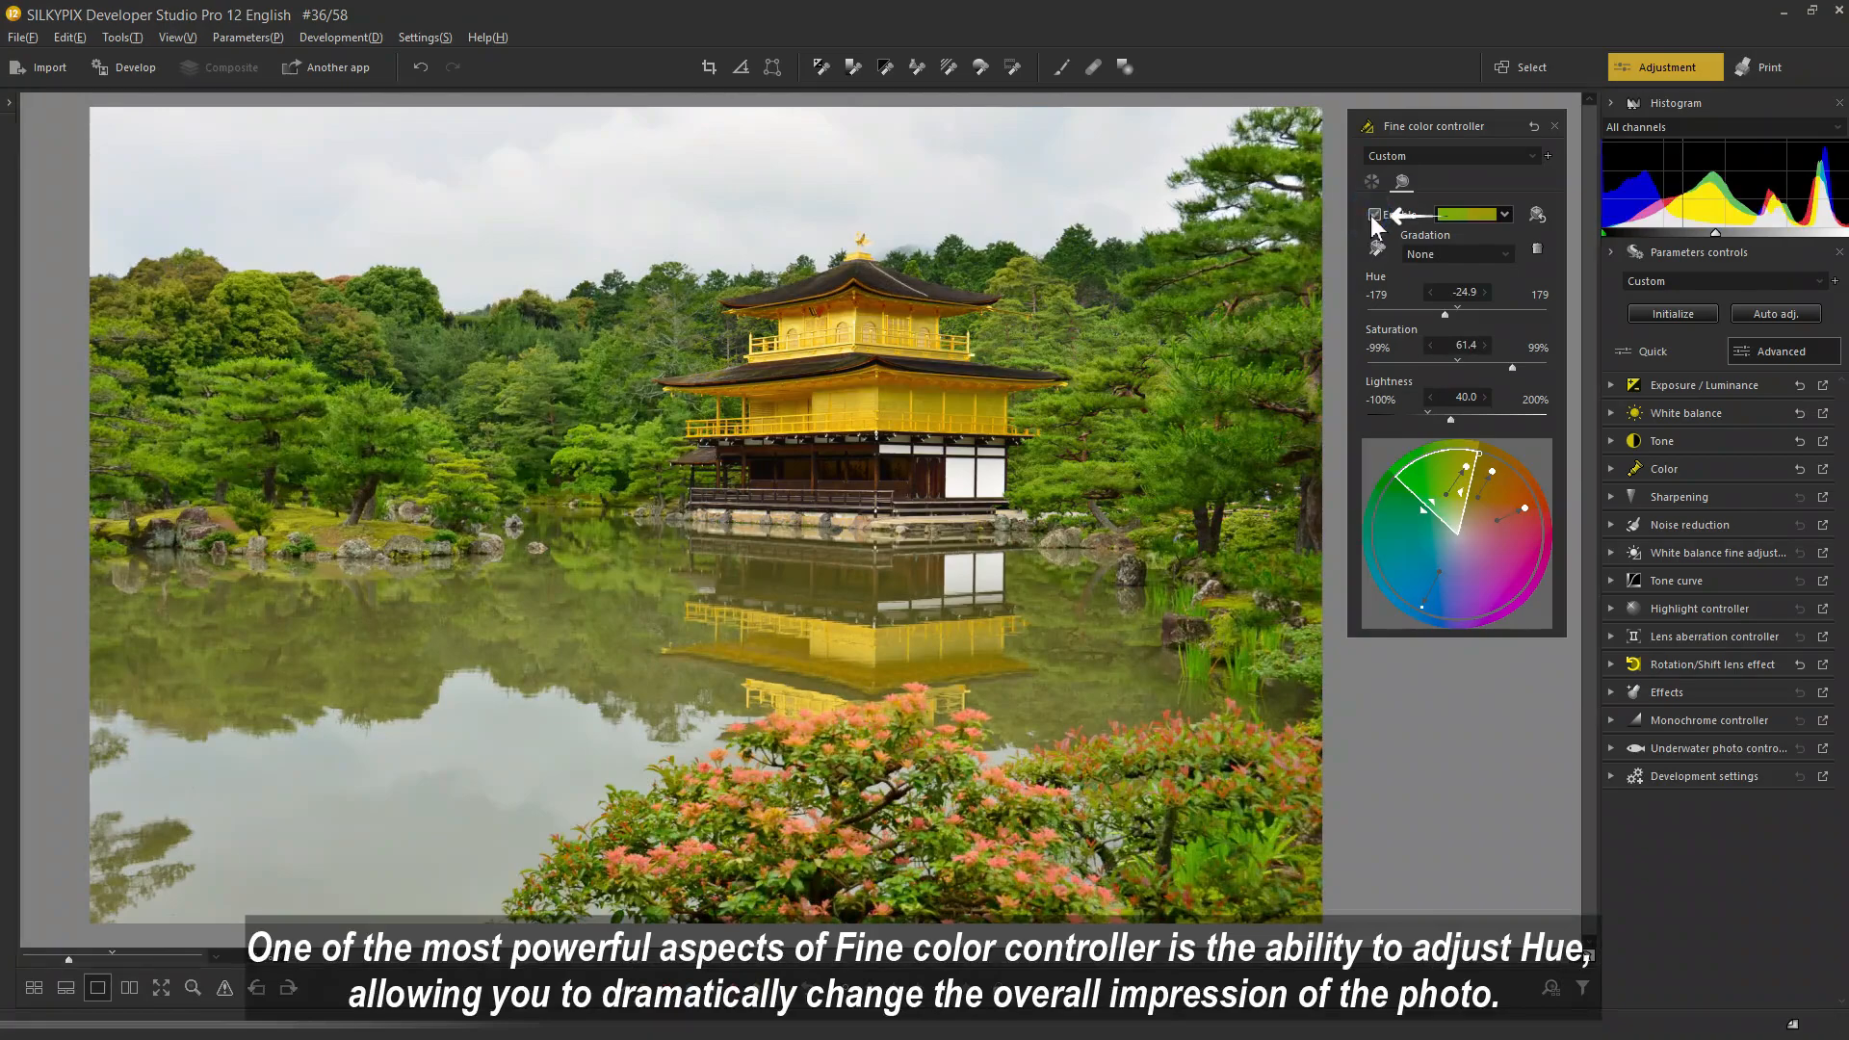
click(1372, 216)
click(1372, 216)
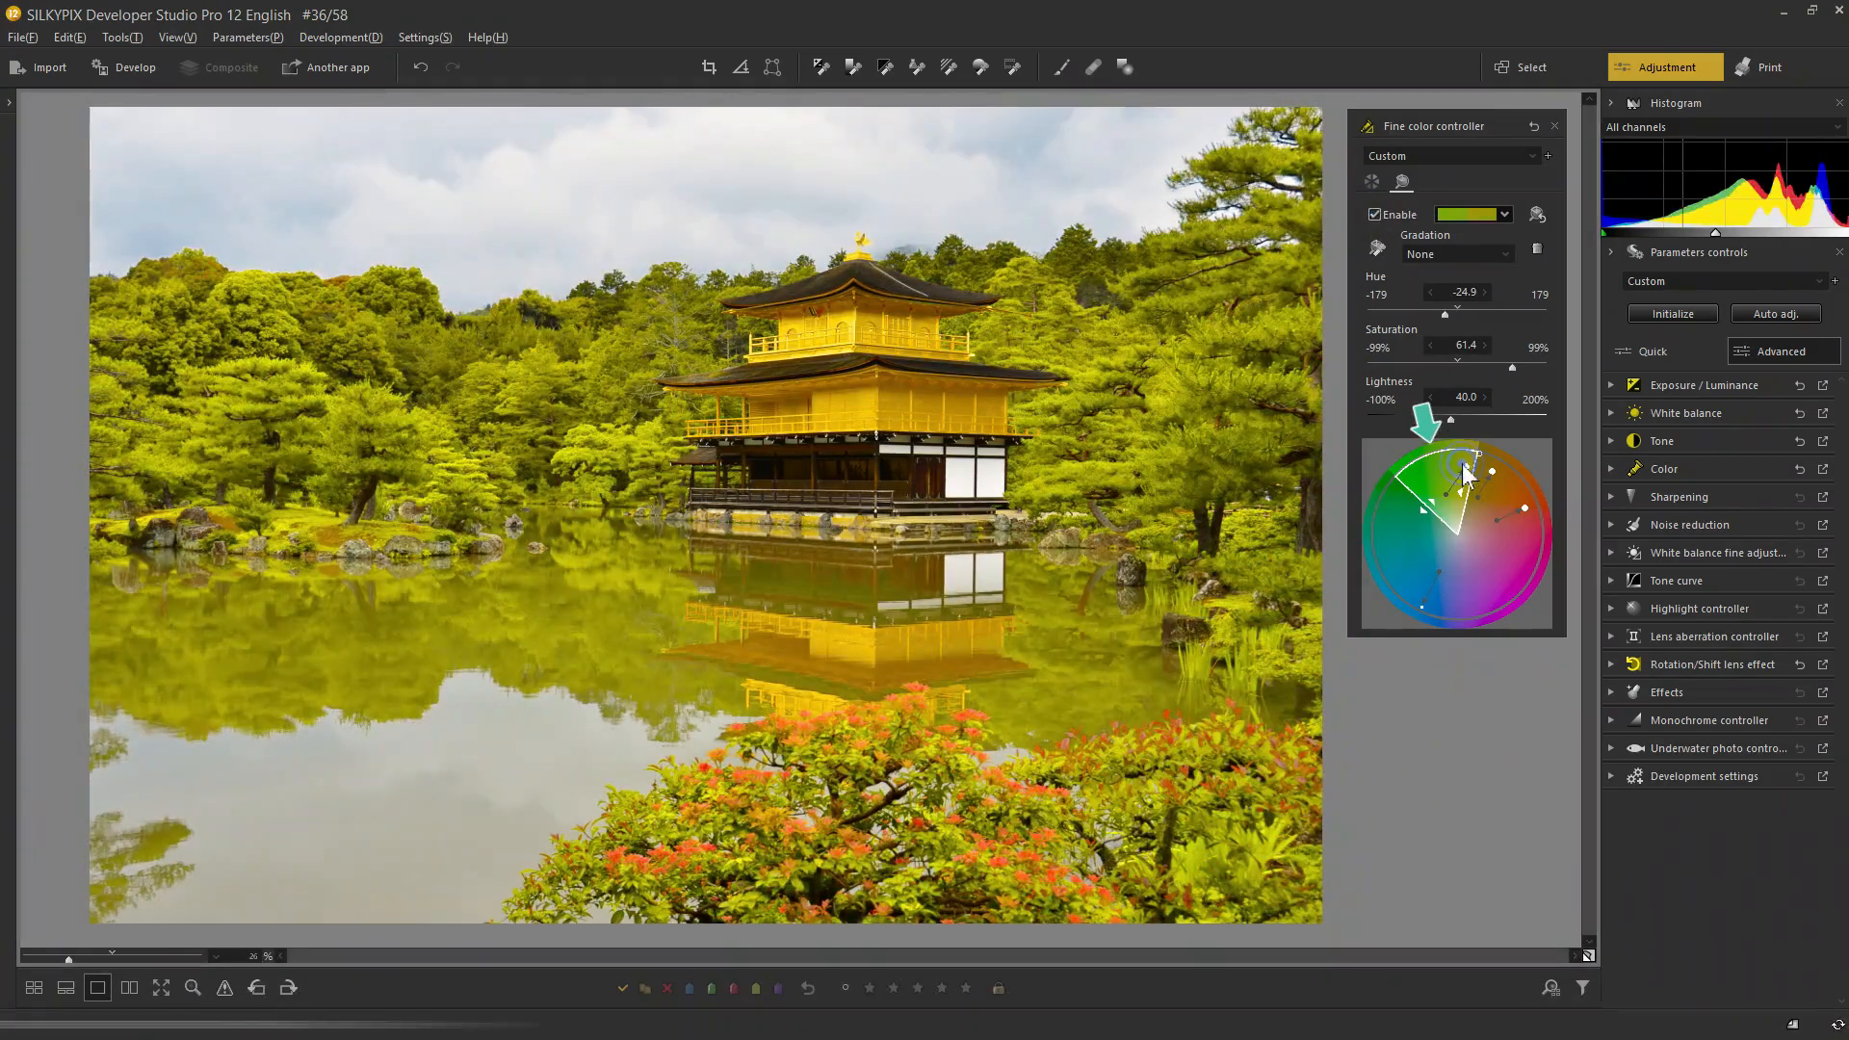
Step: Set the greens to hue -1.7 and saturation 75 on the color wheel, and compare the photo with the adjustments off and on
drag(1466, 467, 1438, 464)
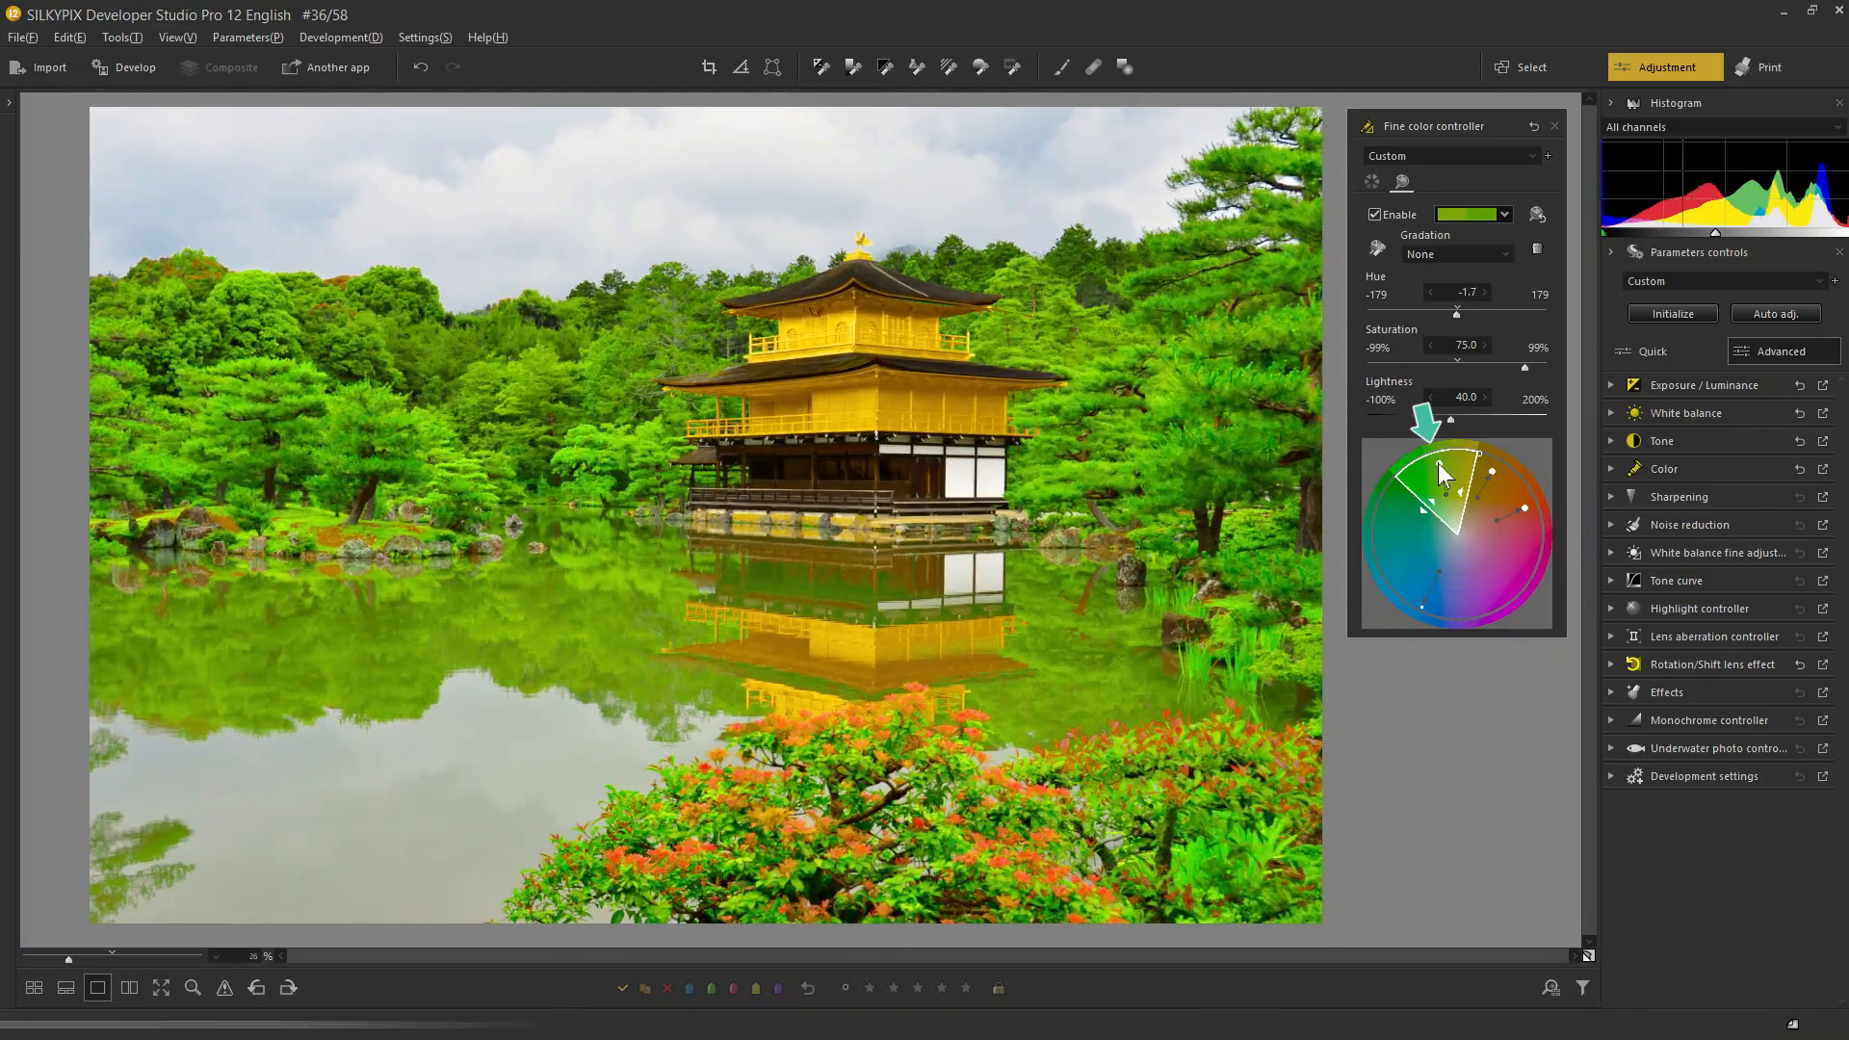
click(1376, 214)
click(1376, 214)
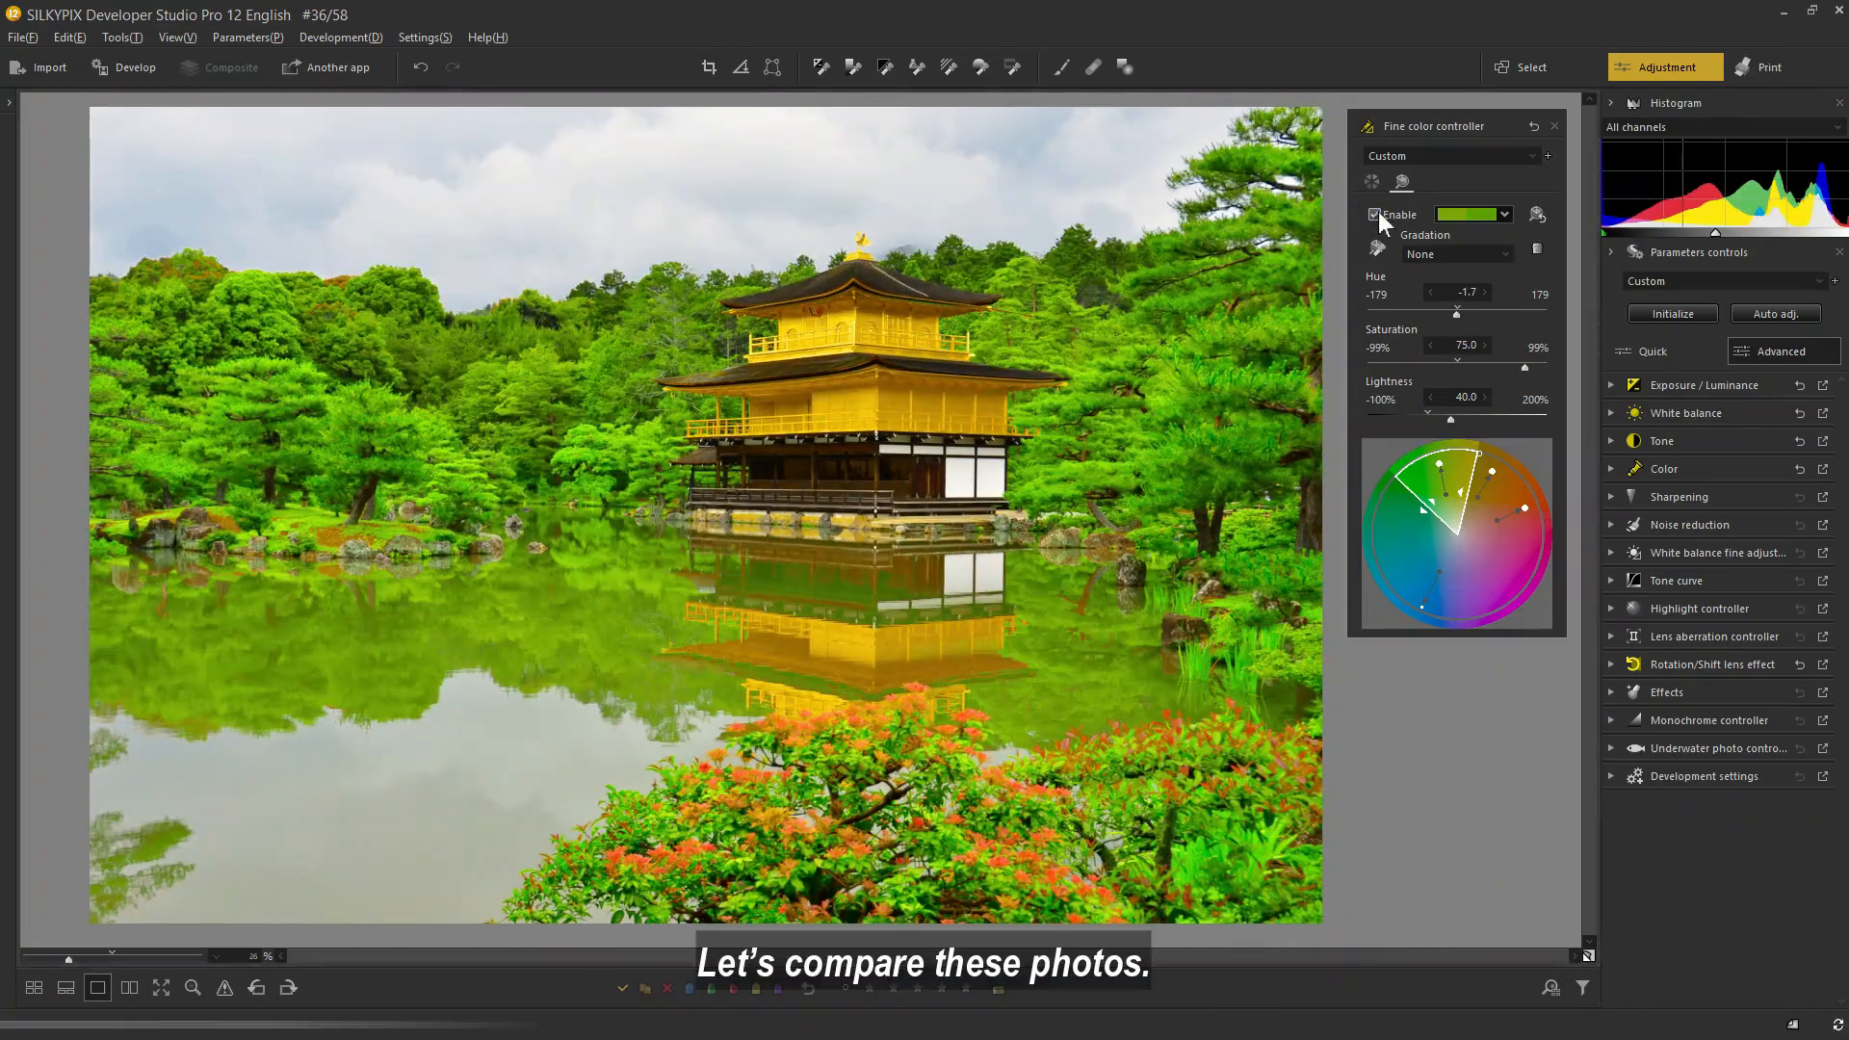